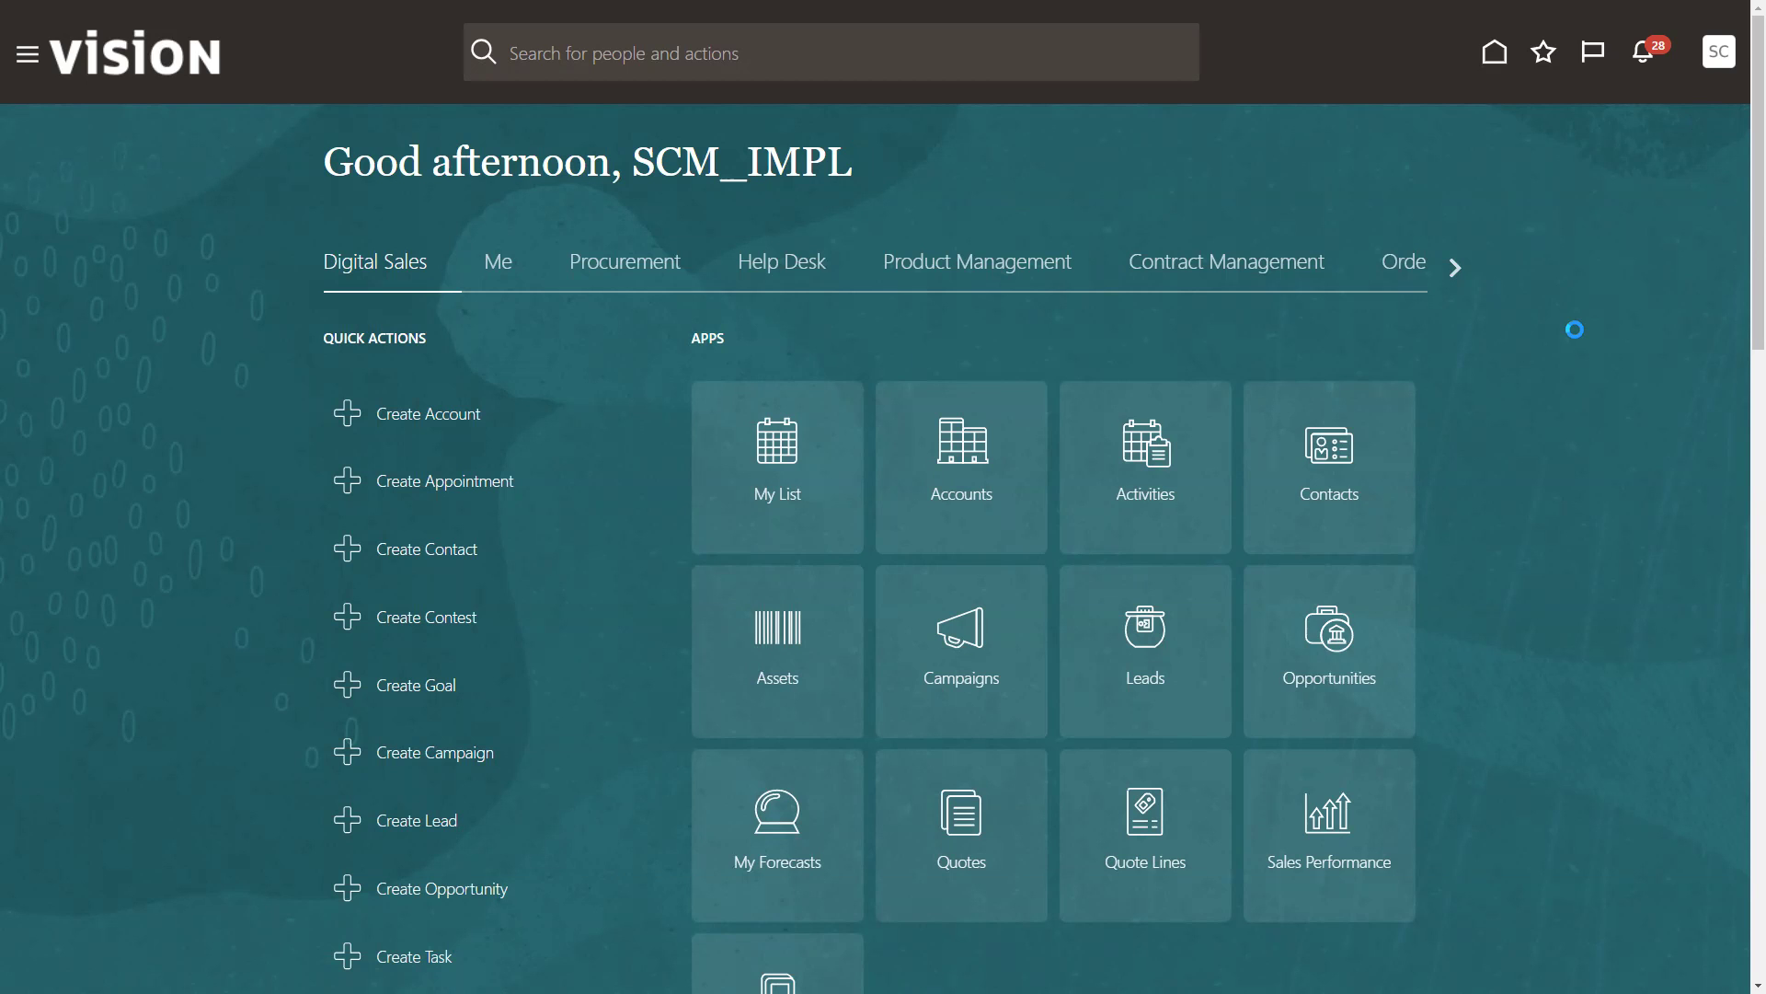
# - In Setup and Maintenance, search the tasks for 'Manage Charge Names' and open it
pyautogui.click(1327, 394)
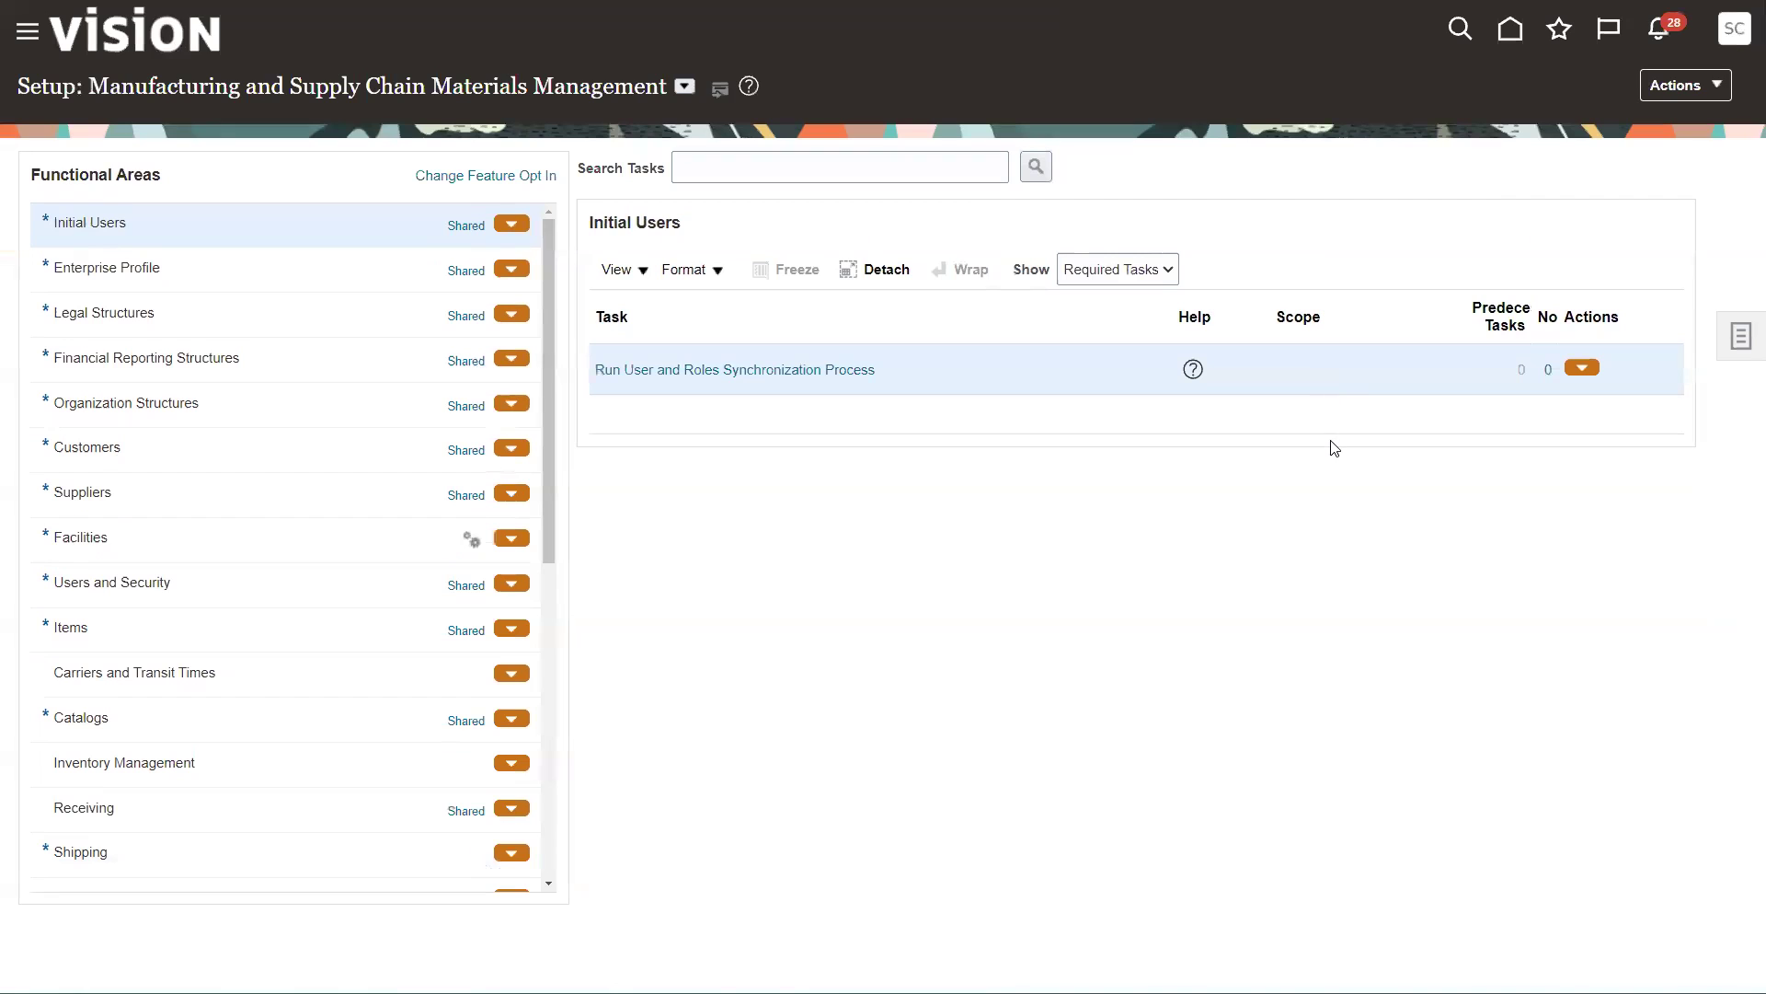
pyautogui.click(1735, 347)
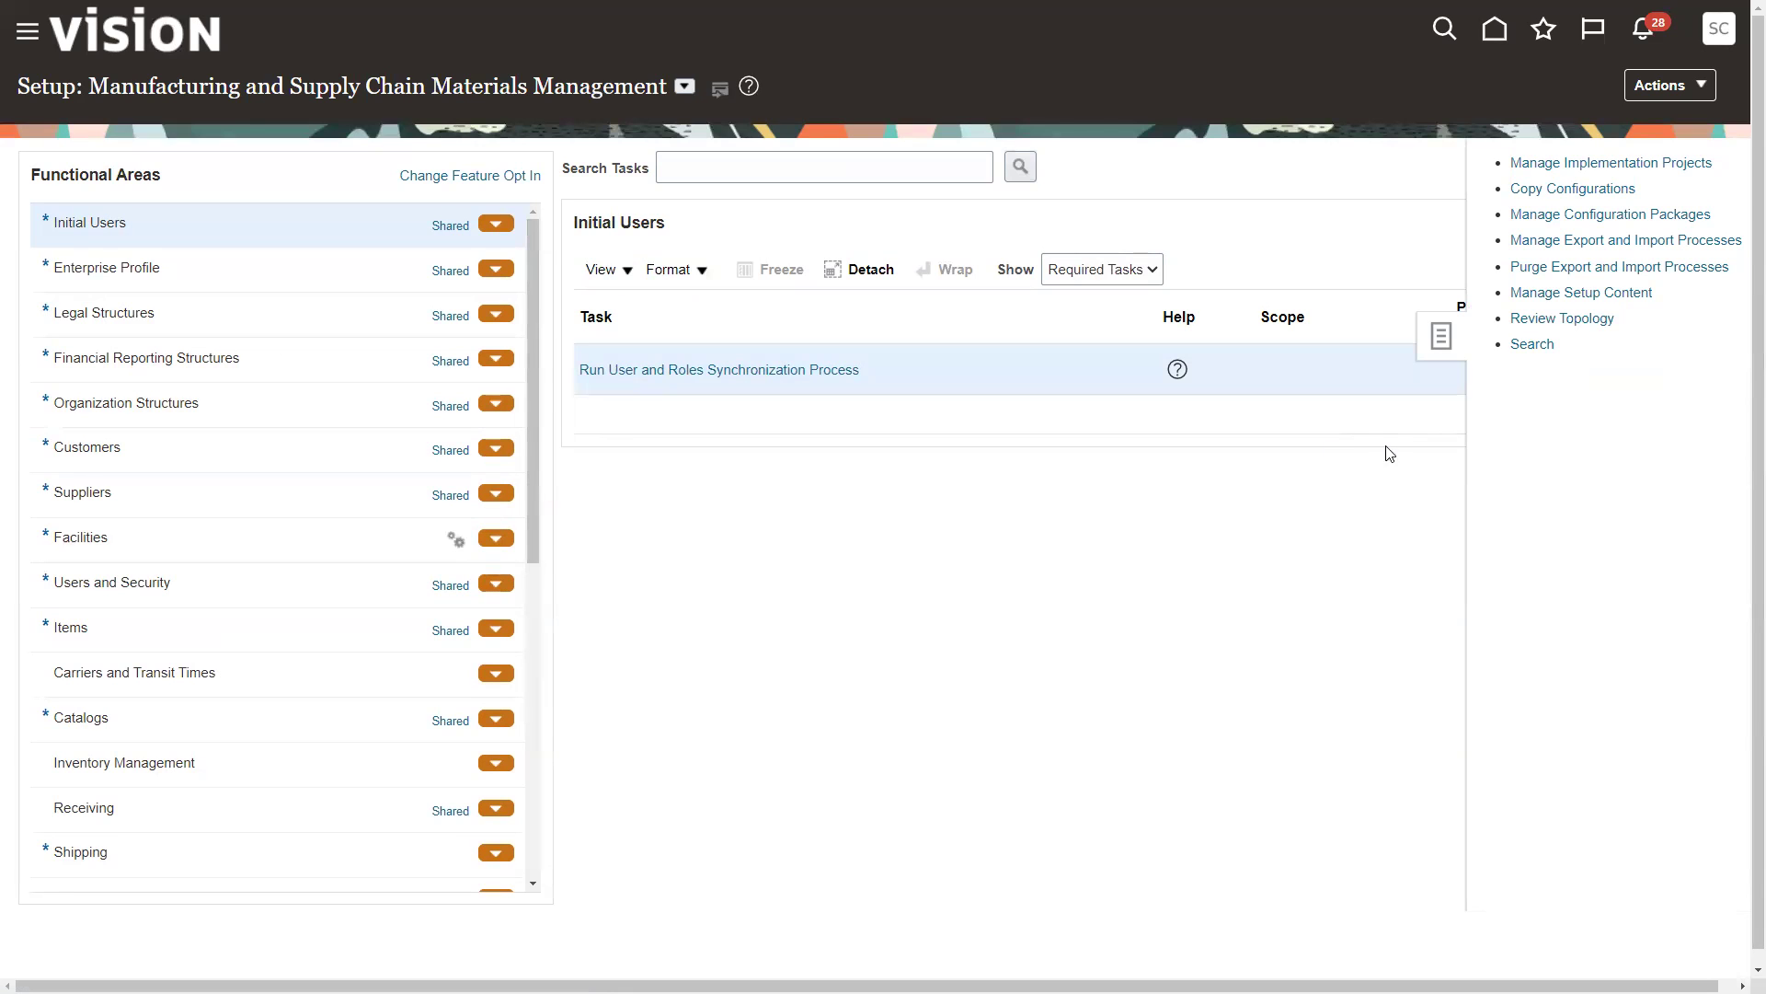
pyautogui.click(1529, 344)
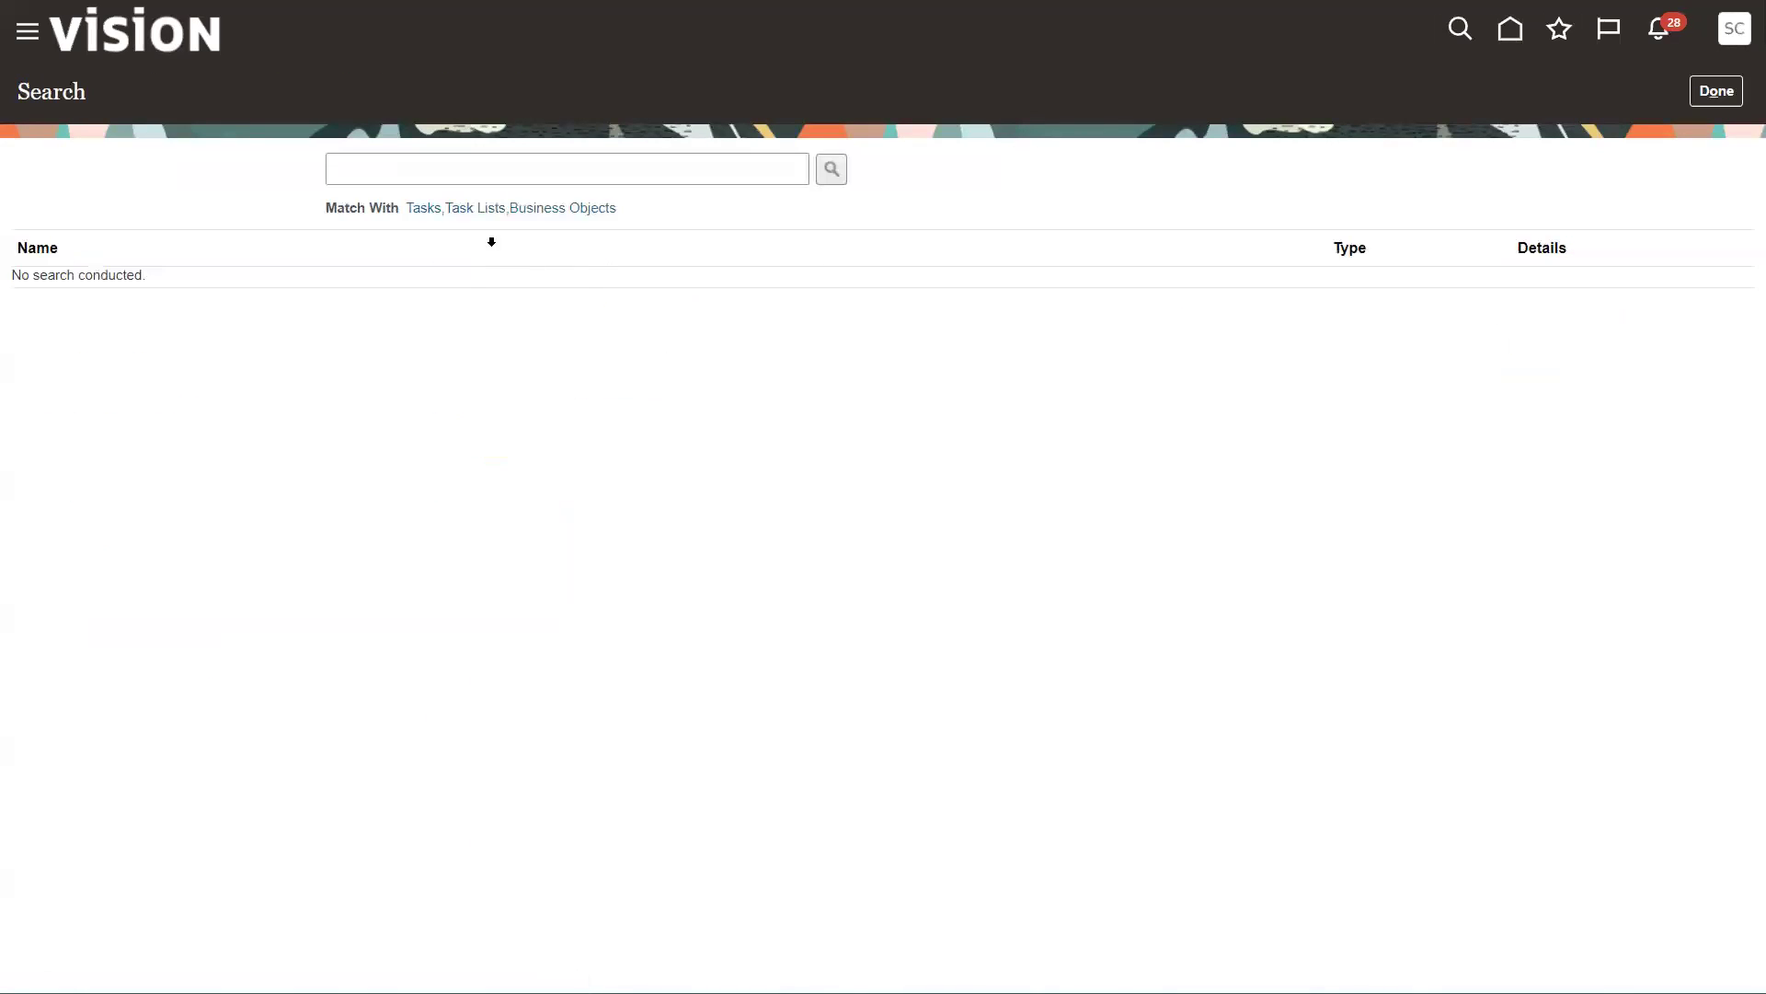
pyautogui.click(376, 172)
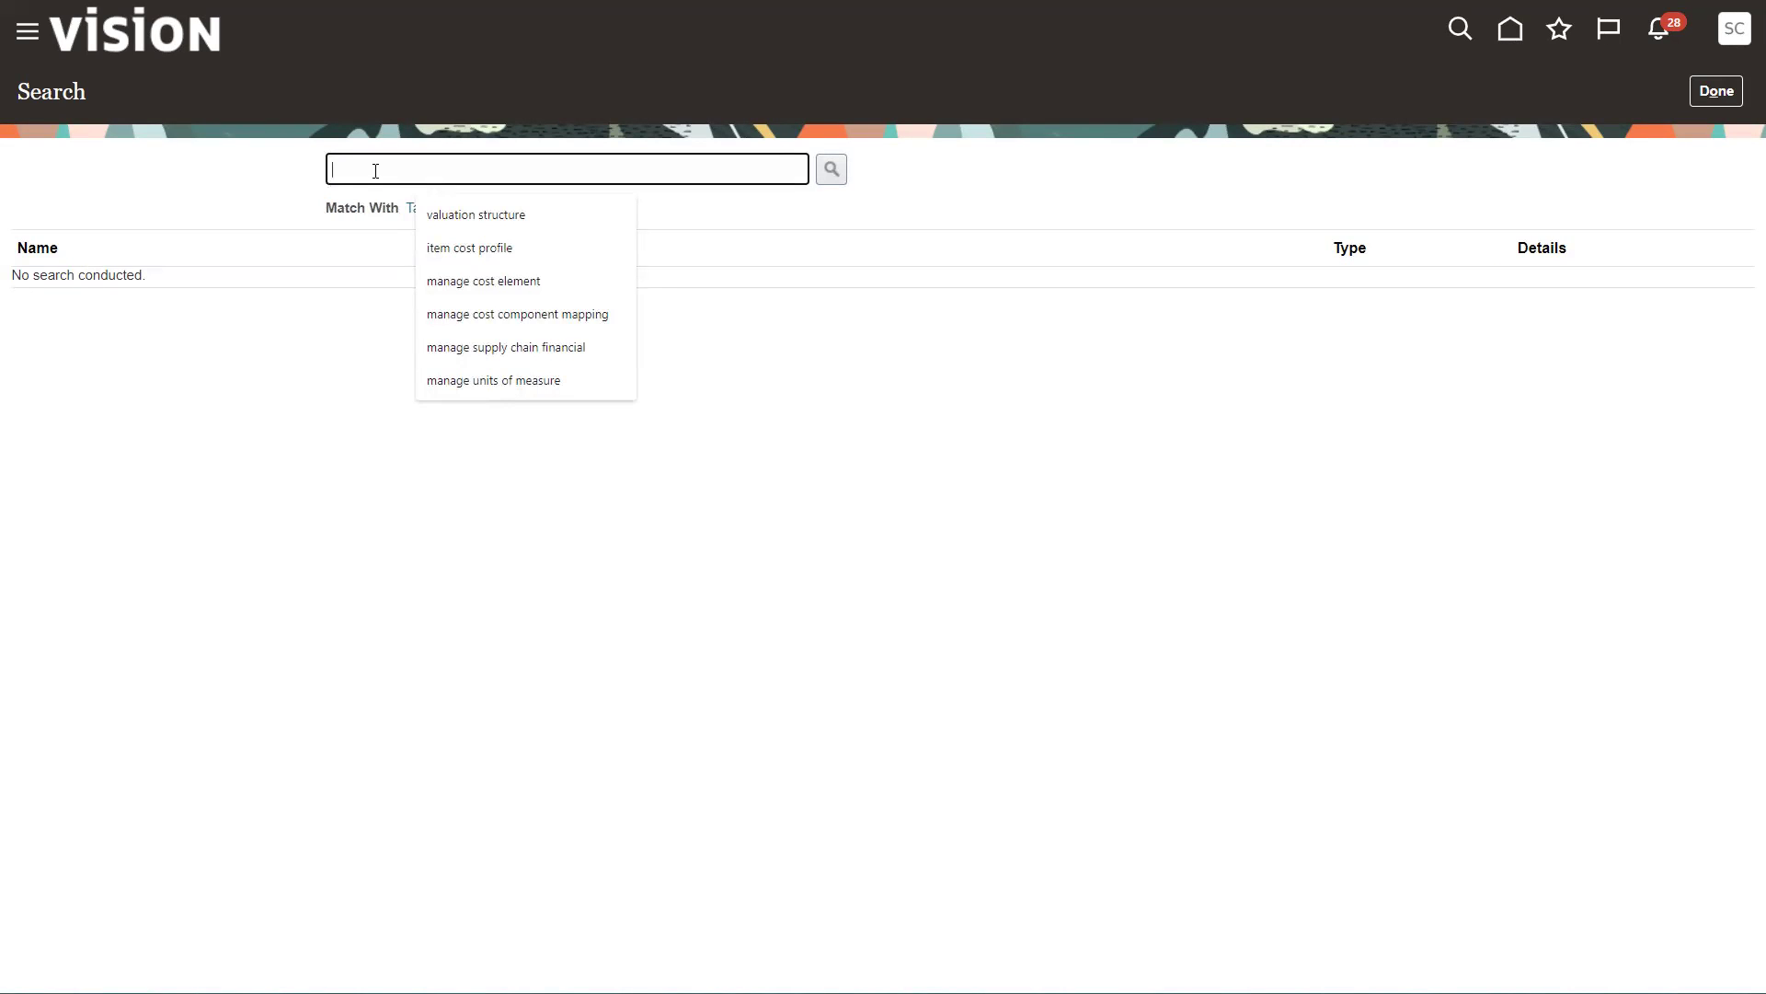
pyautogui.write('Ma')
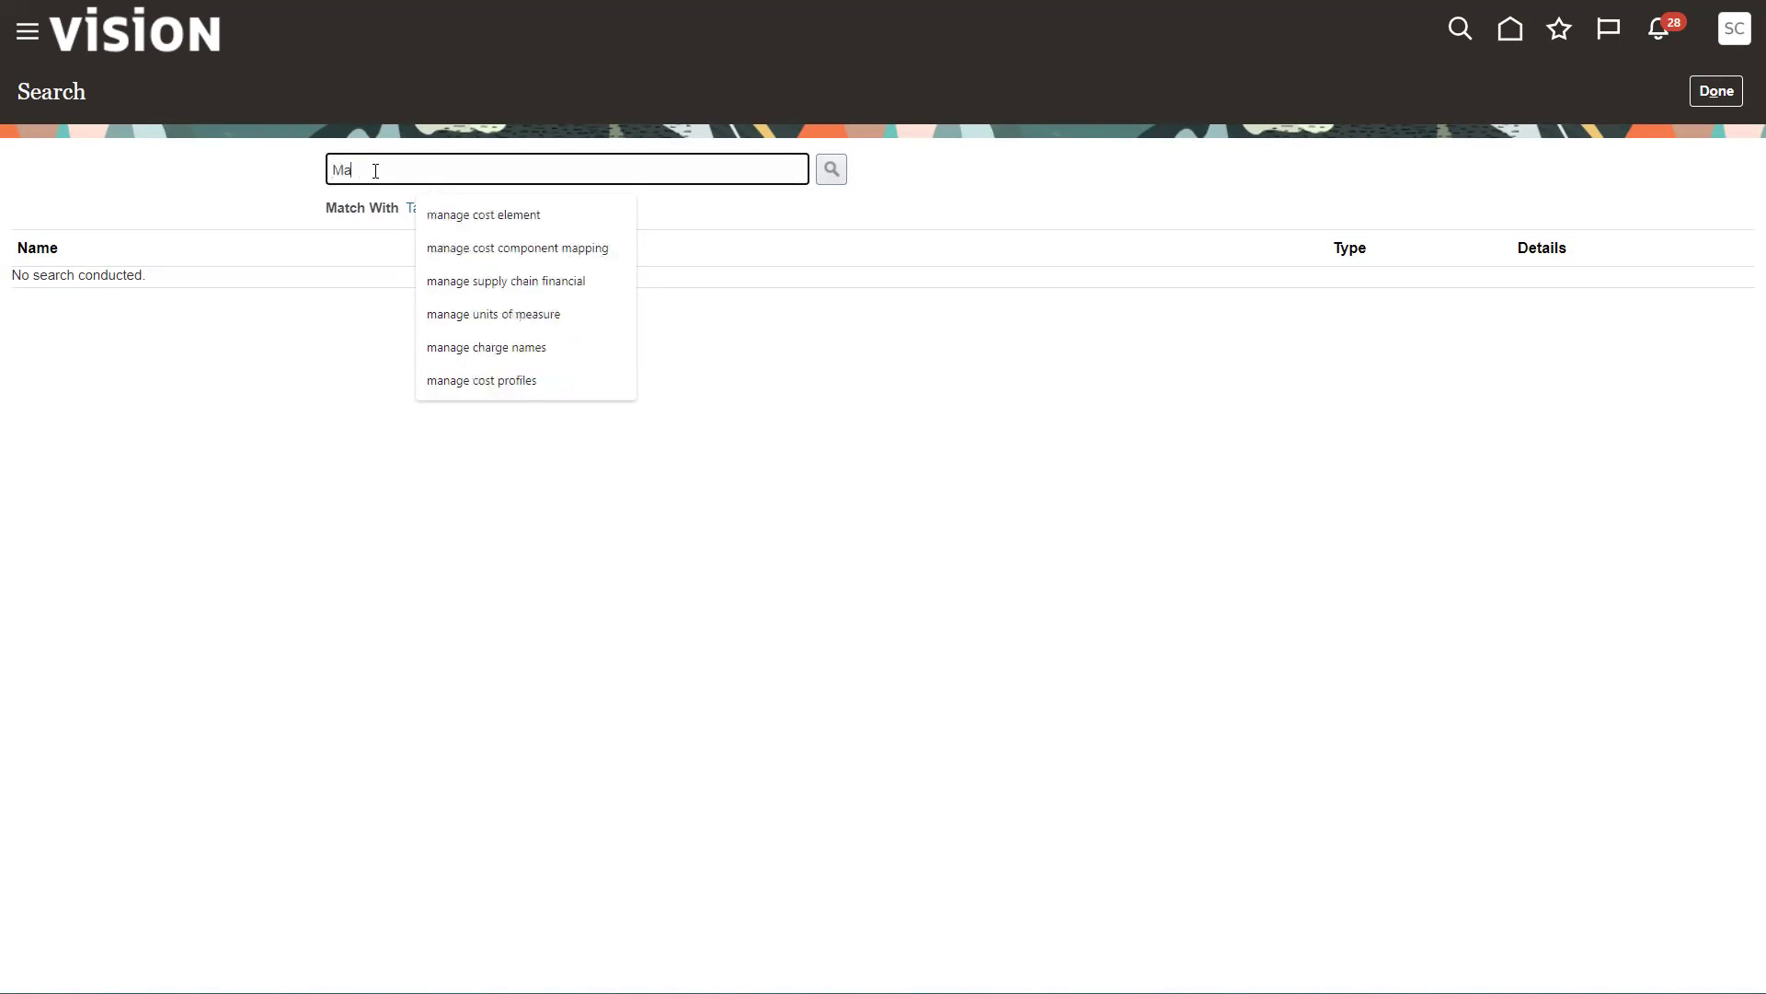
pyautogui.write('nage Charge Names')
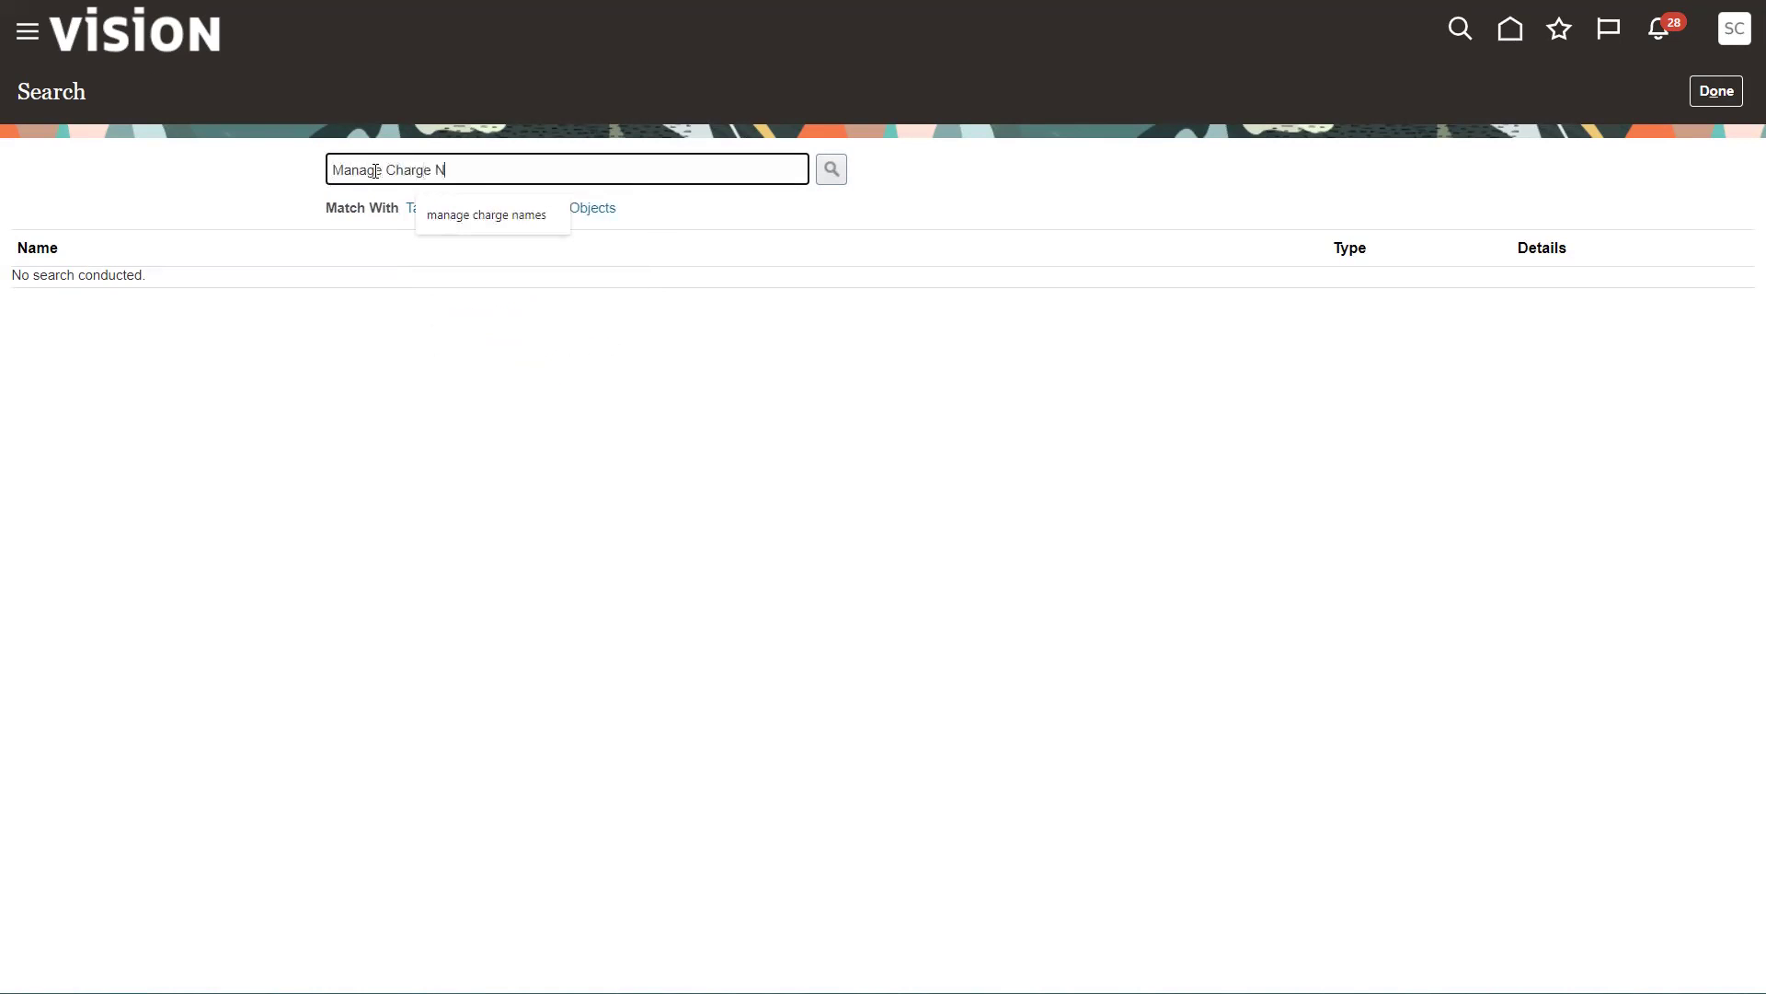
pyautogui.click(843, 180)
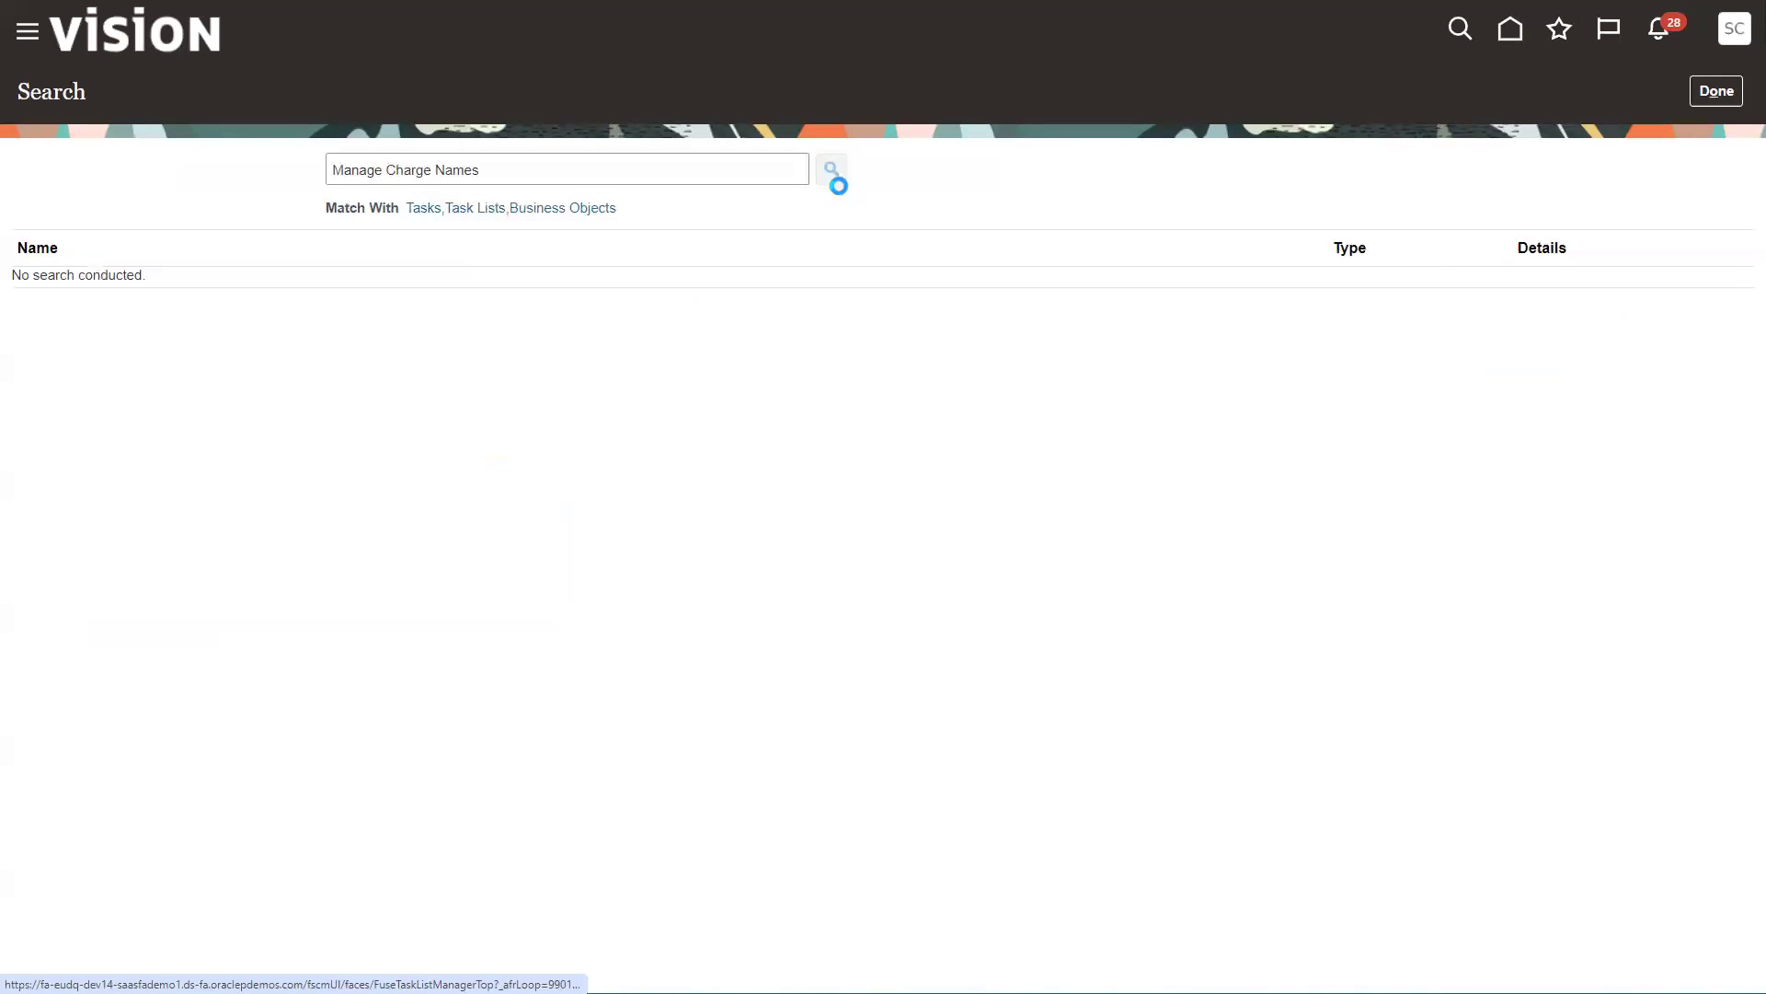
pyautogui.click(83, 285)
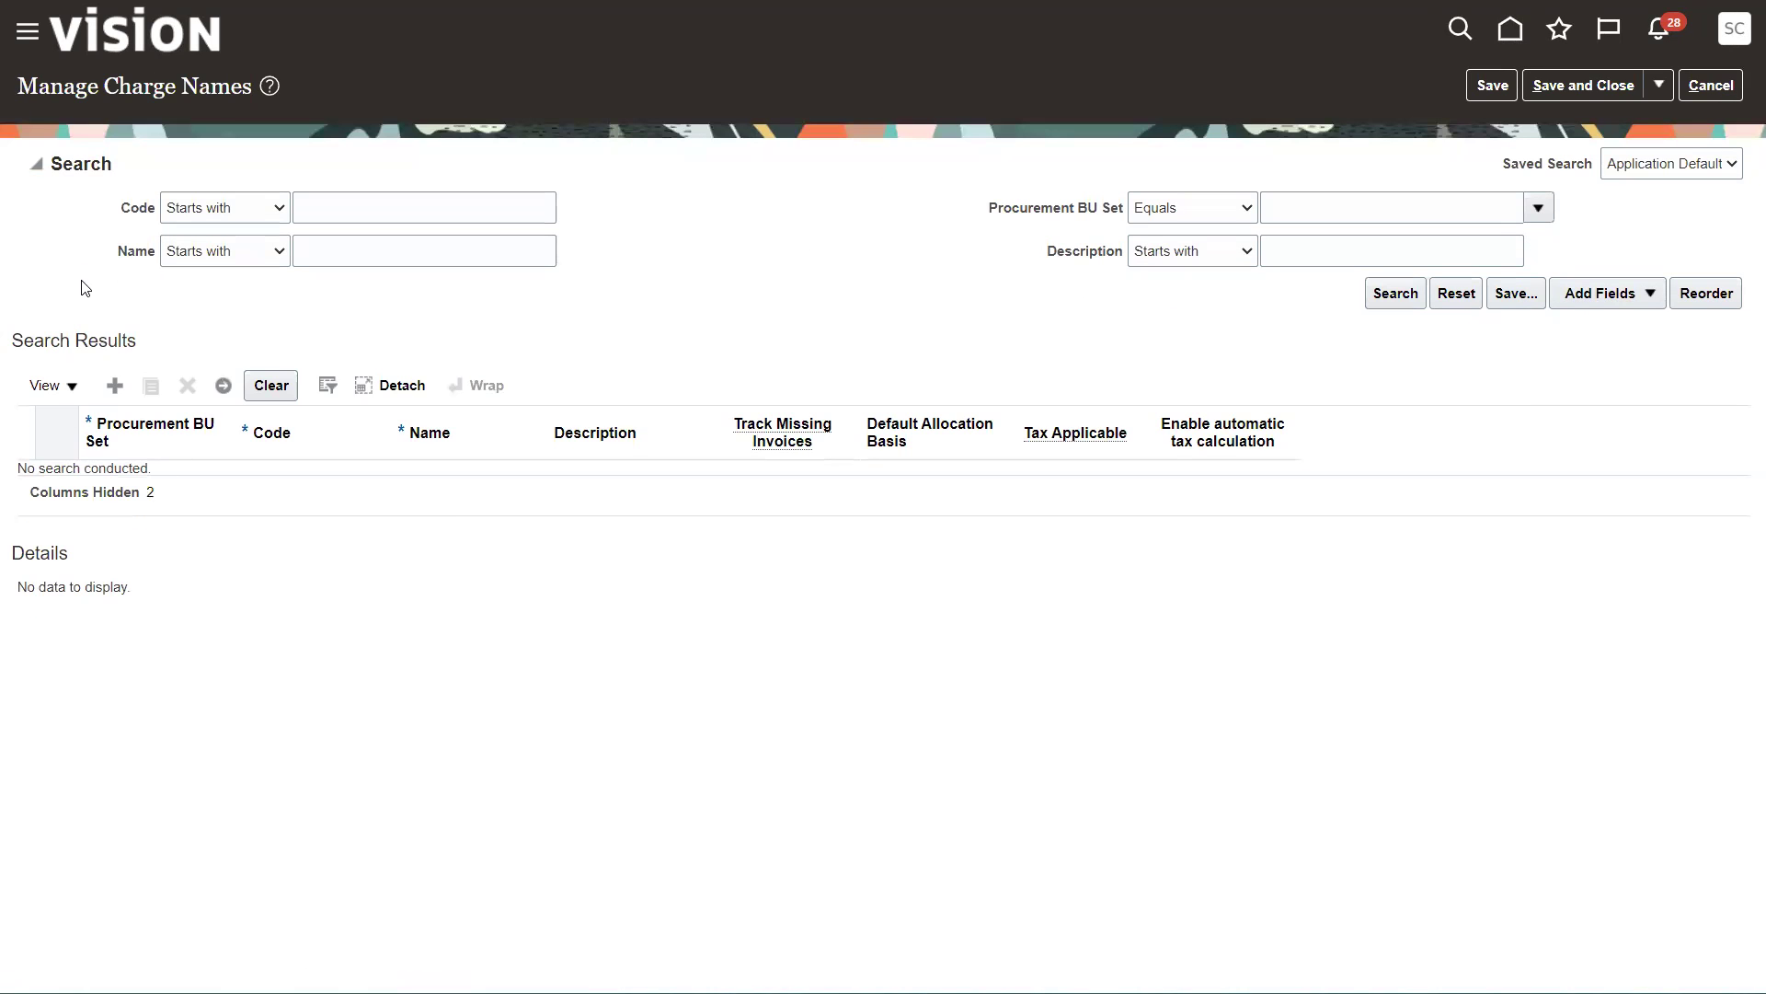
# - List all charge names: four predefined ORA_ charges plus the custom STORAGE charge
pyautogui.click(1396, 295)
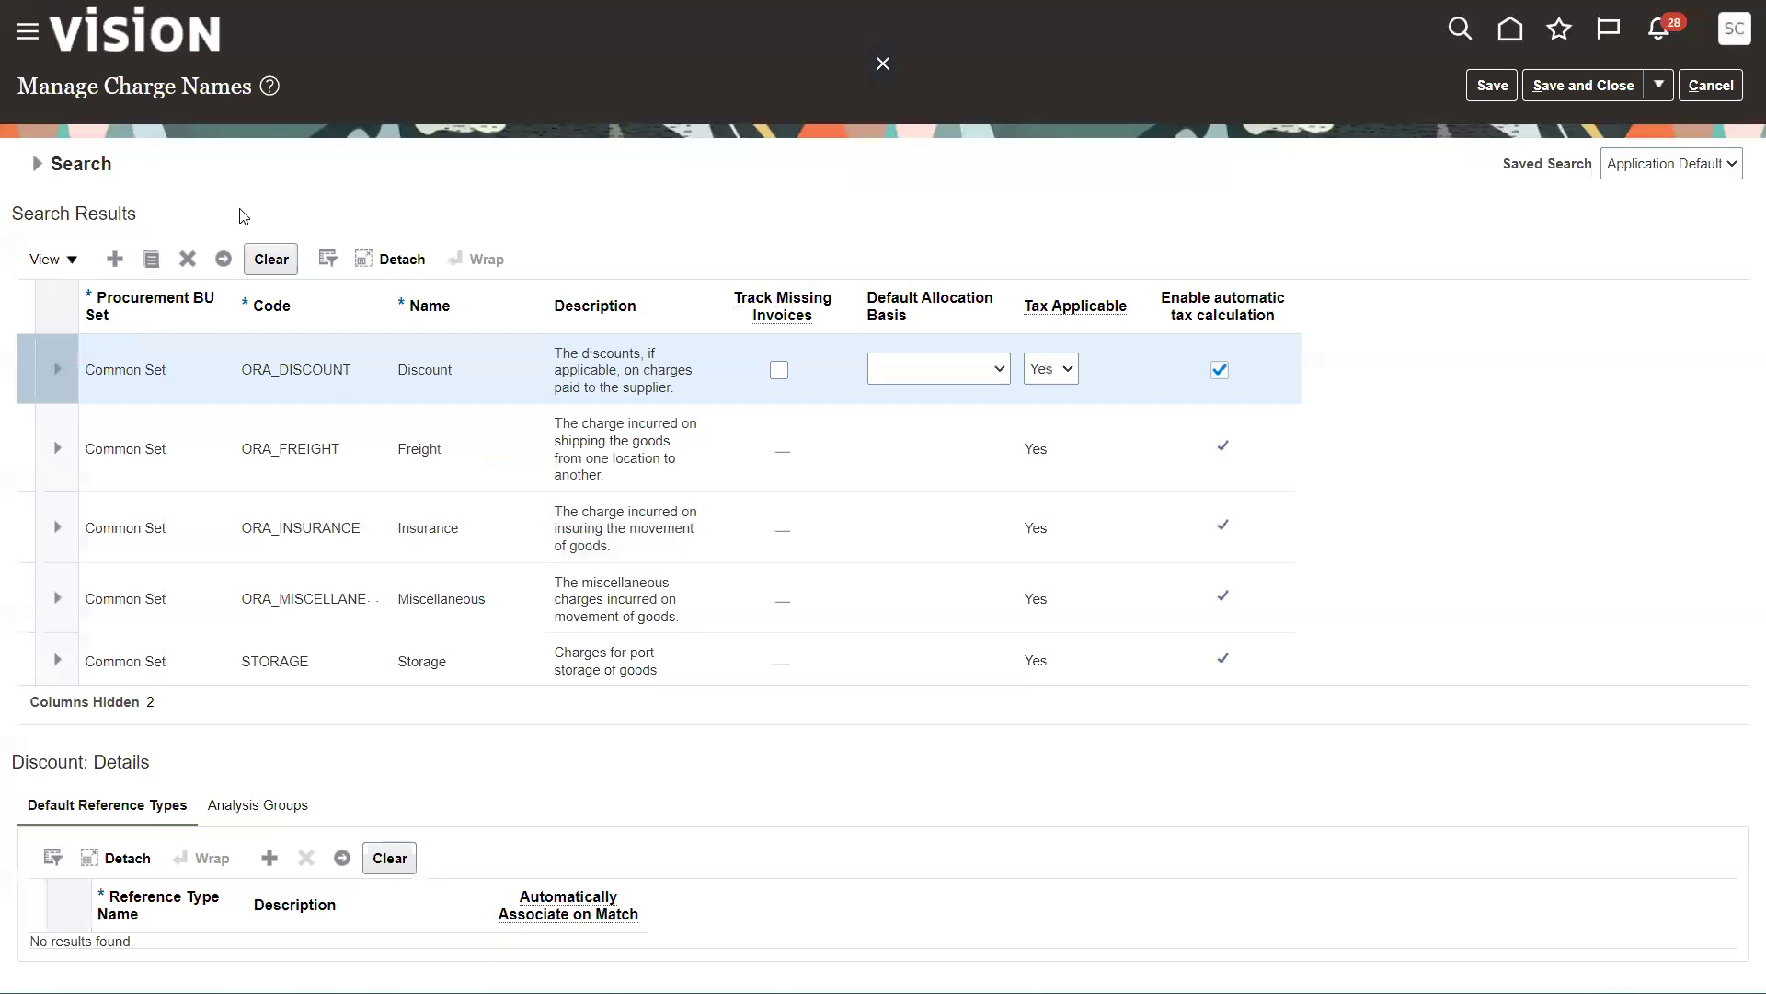
# - Add a new charge name row with Procurement BU Set 'Common Set'
pyautogui.click(117, 265)
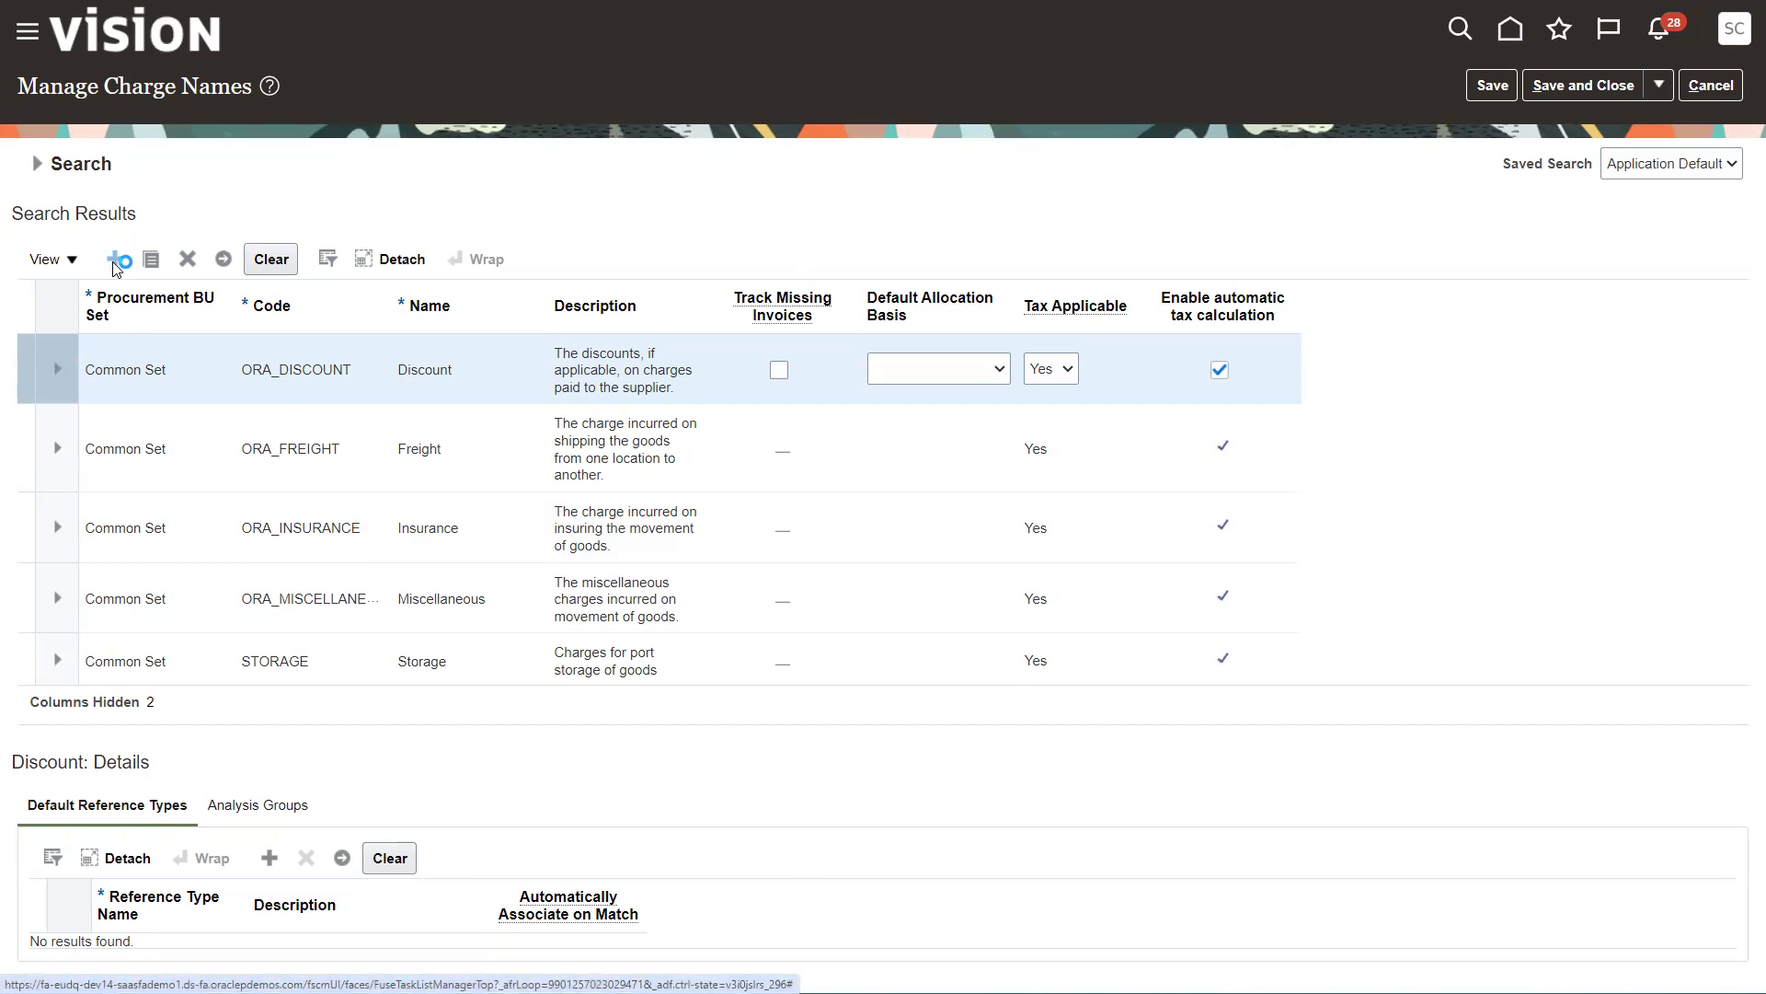
pyautogui.click(138, 359)
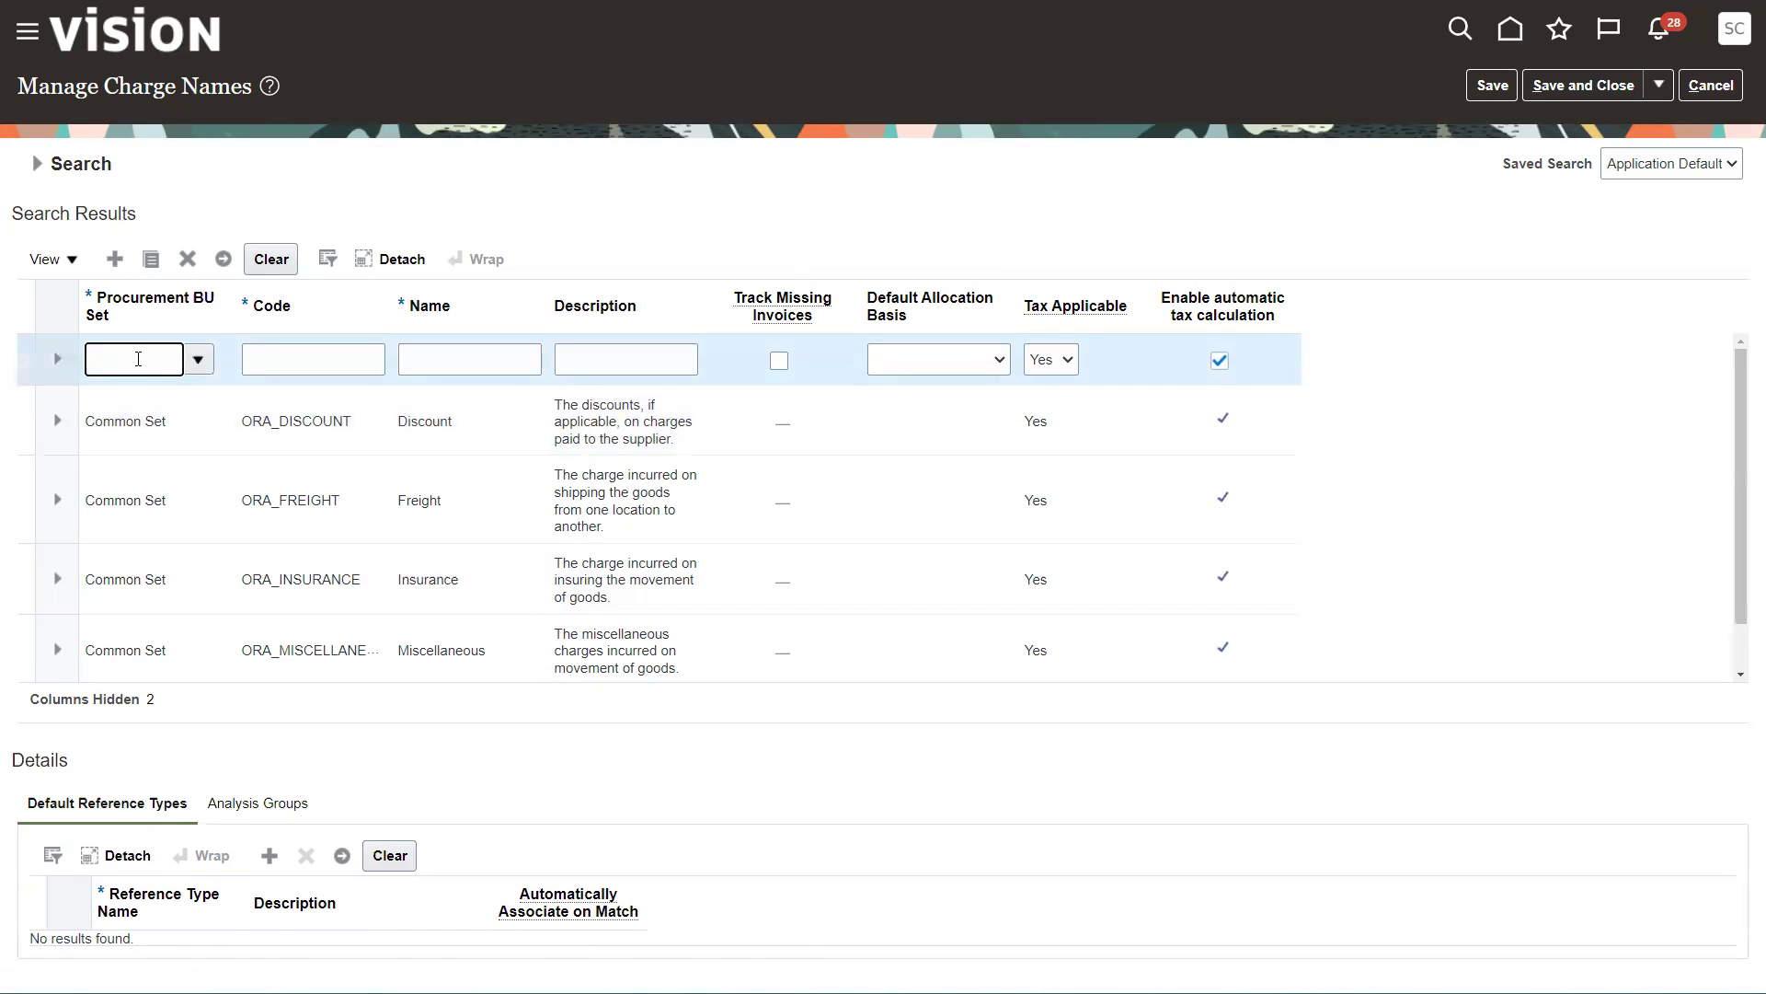
pyautogui.write('Common Set')
pyautogui.press('Tab')
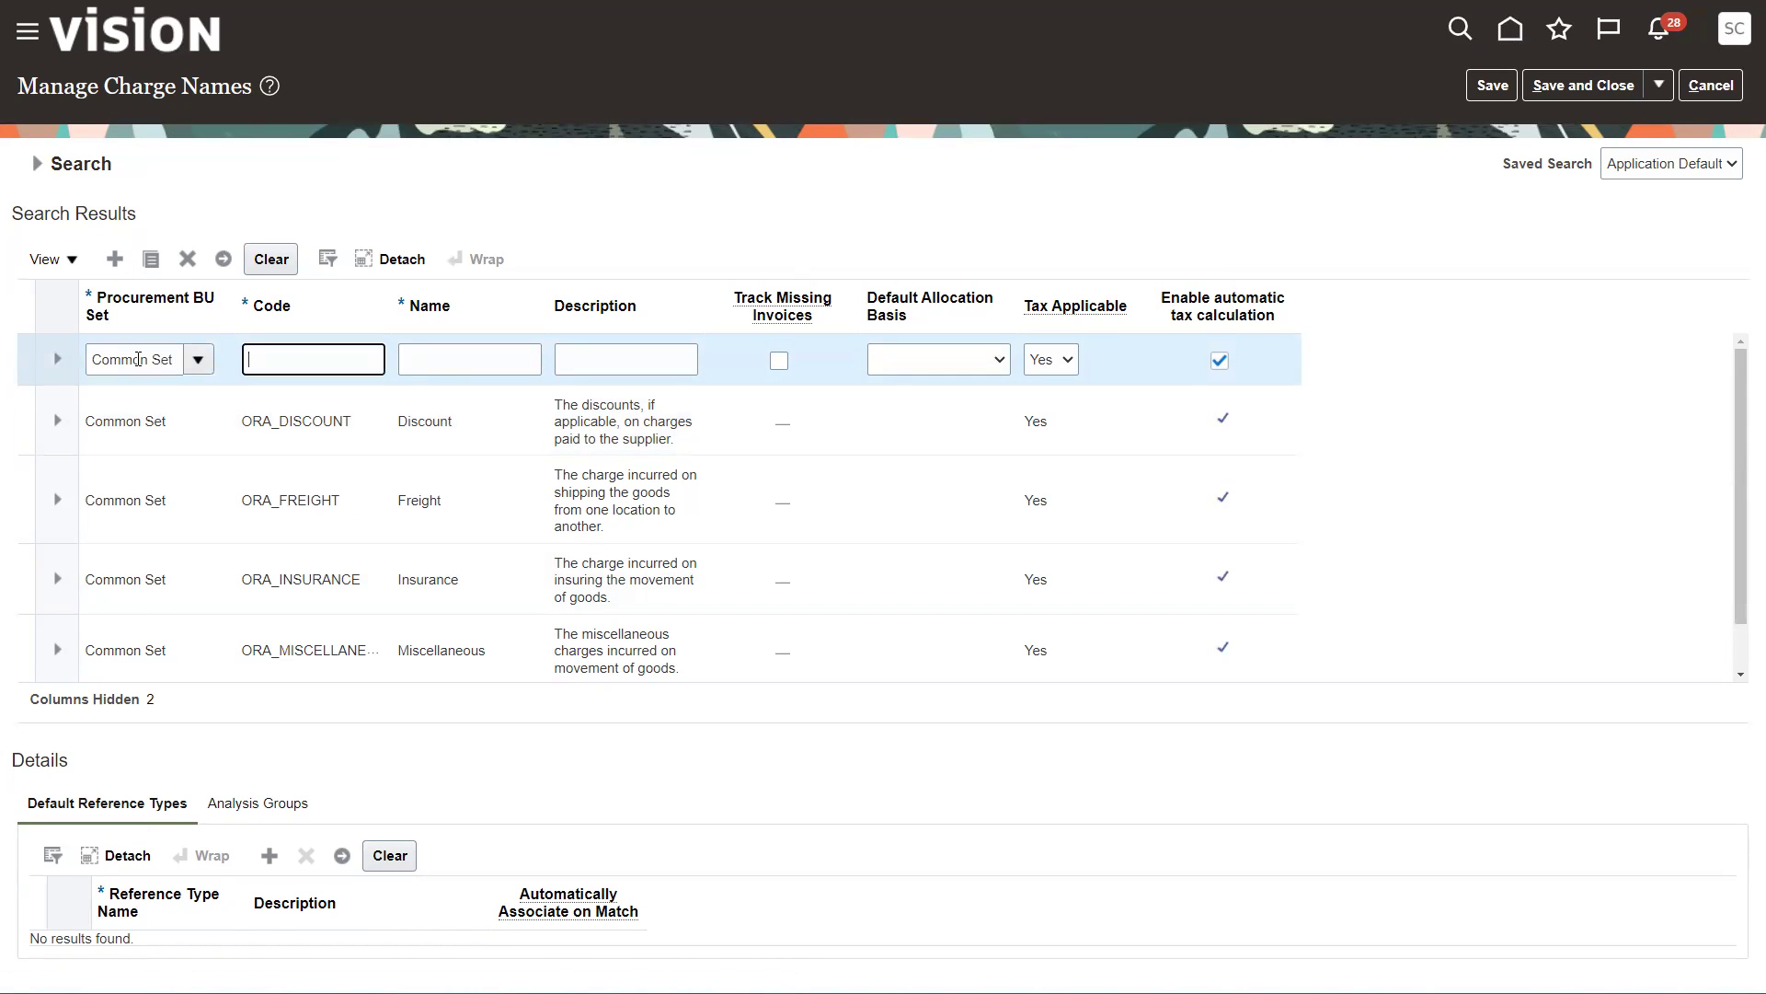
pyautogui.click(89, 426)
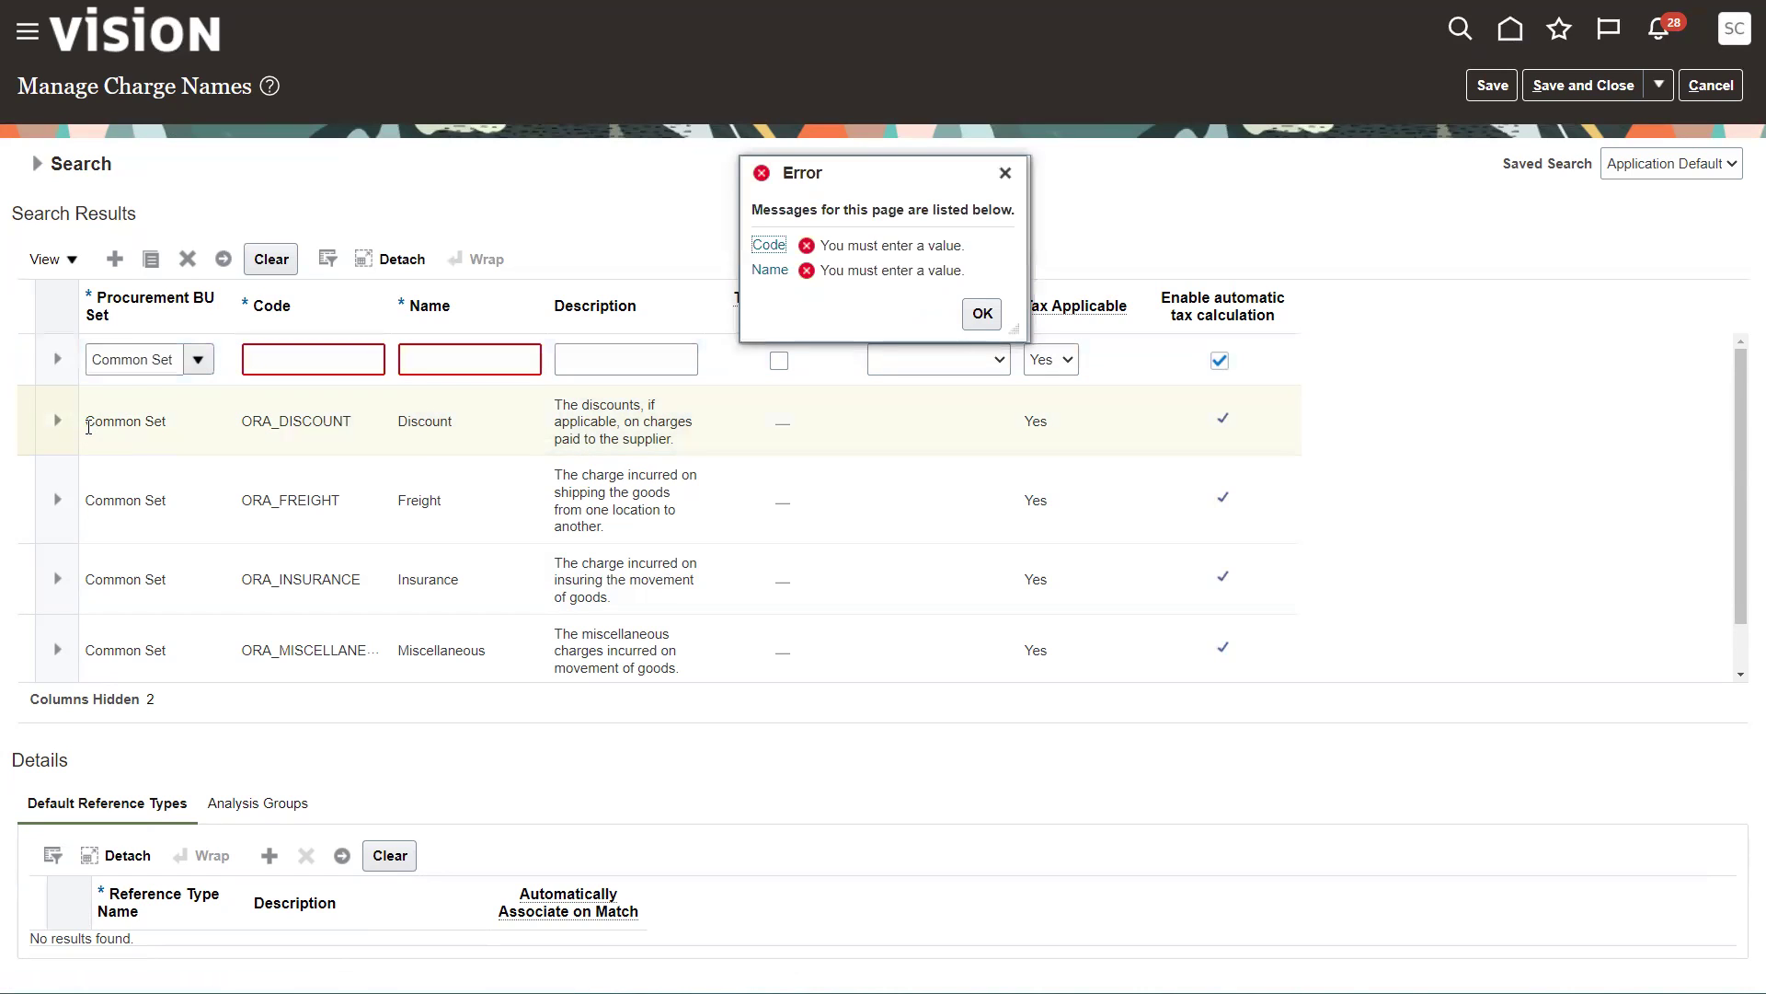
pyautogui.click(278, 359)
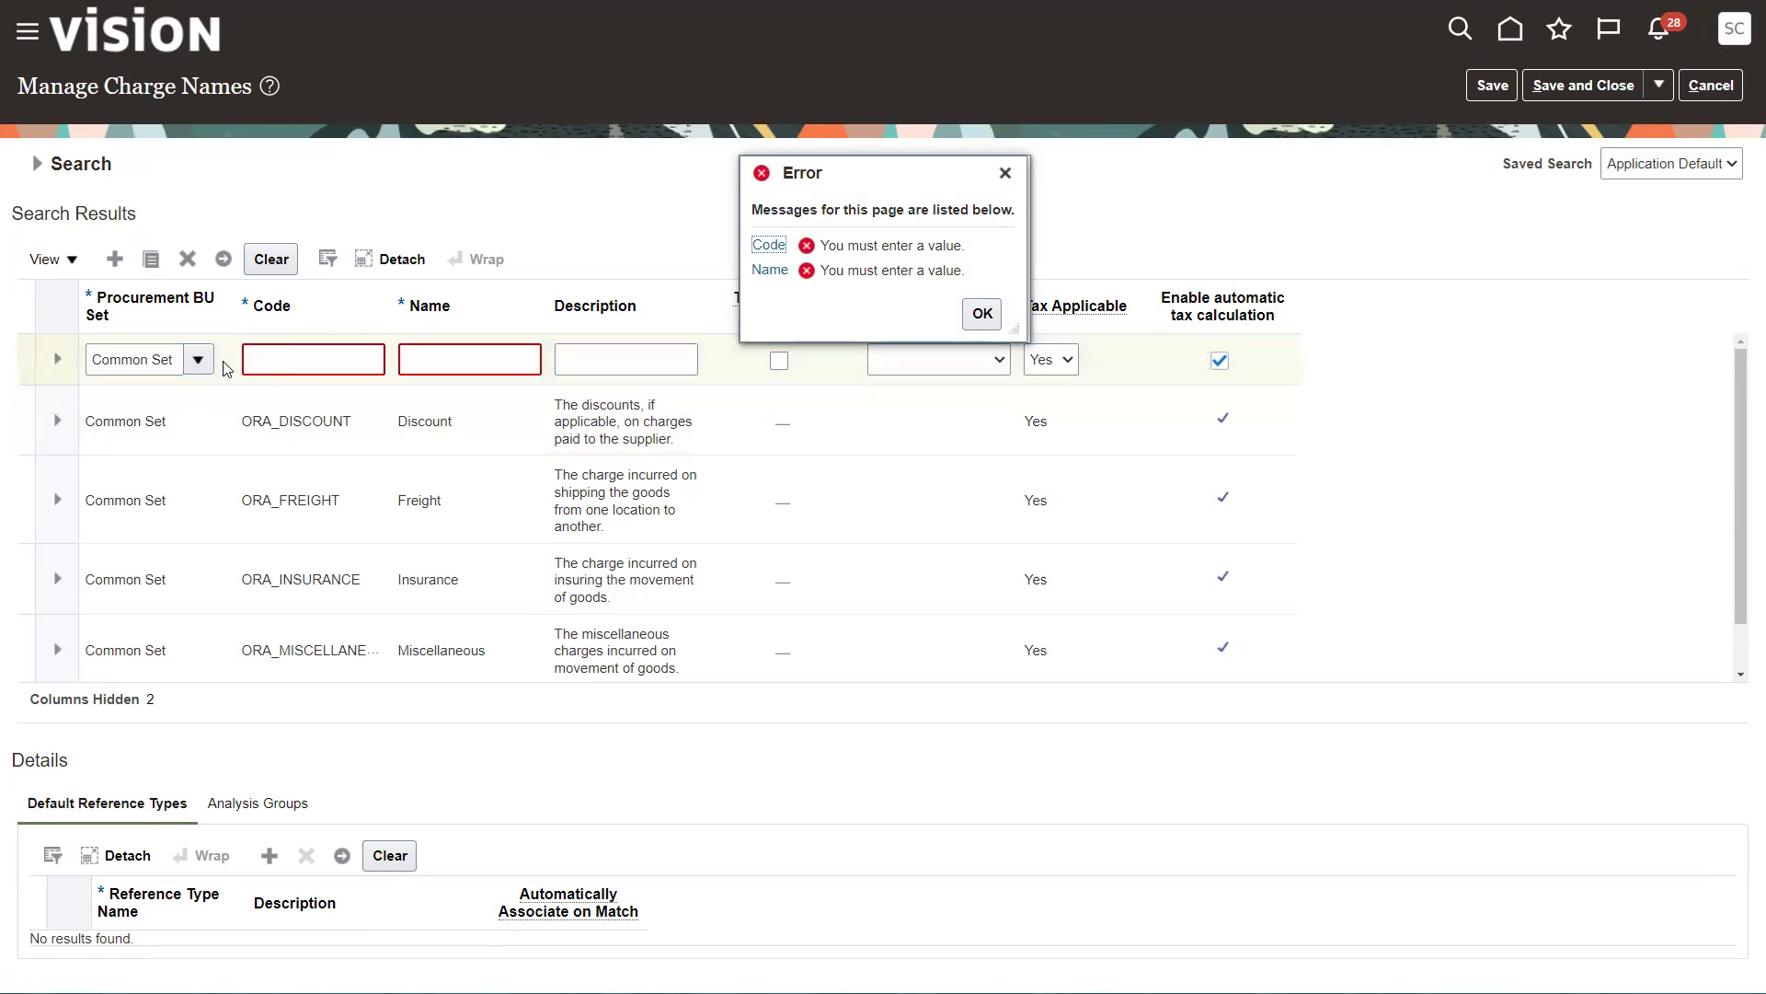
pyautogui.click(1005, 173)
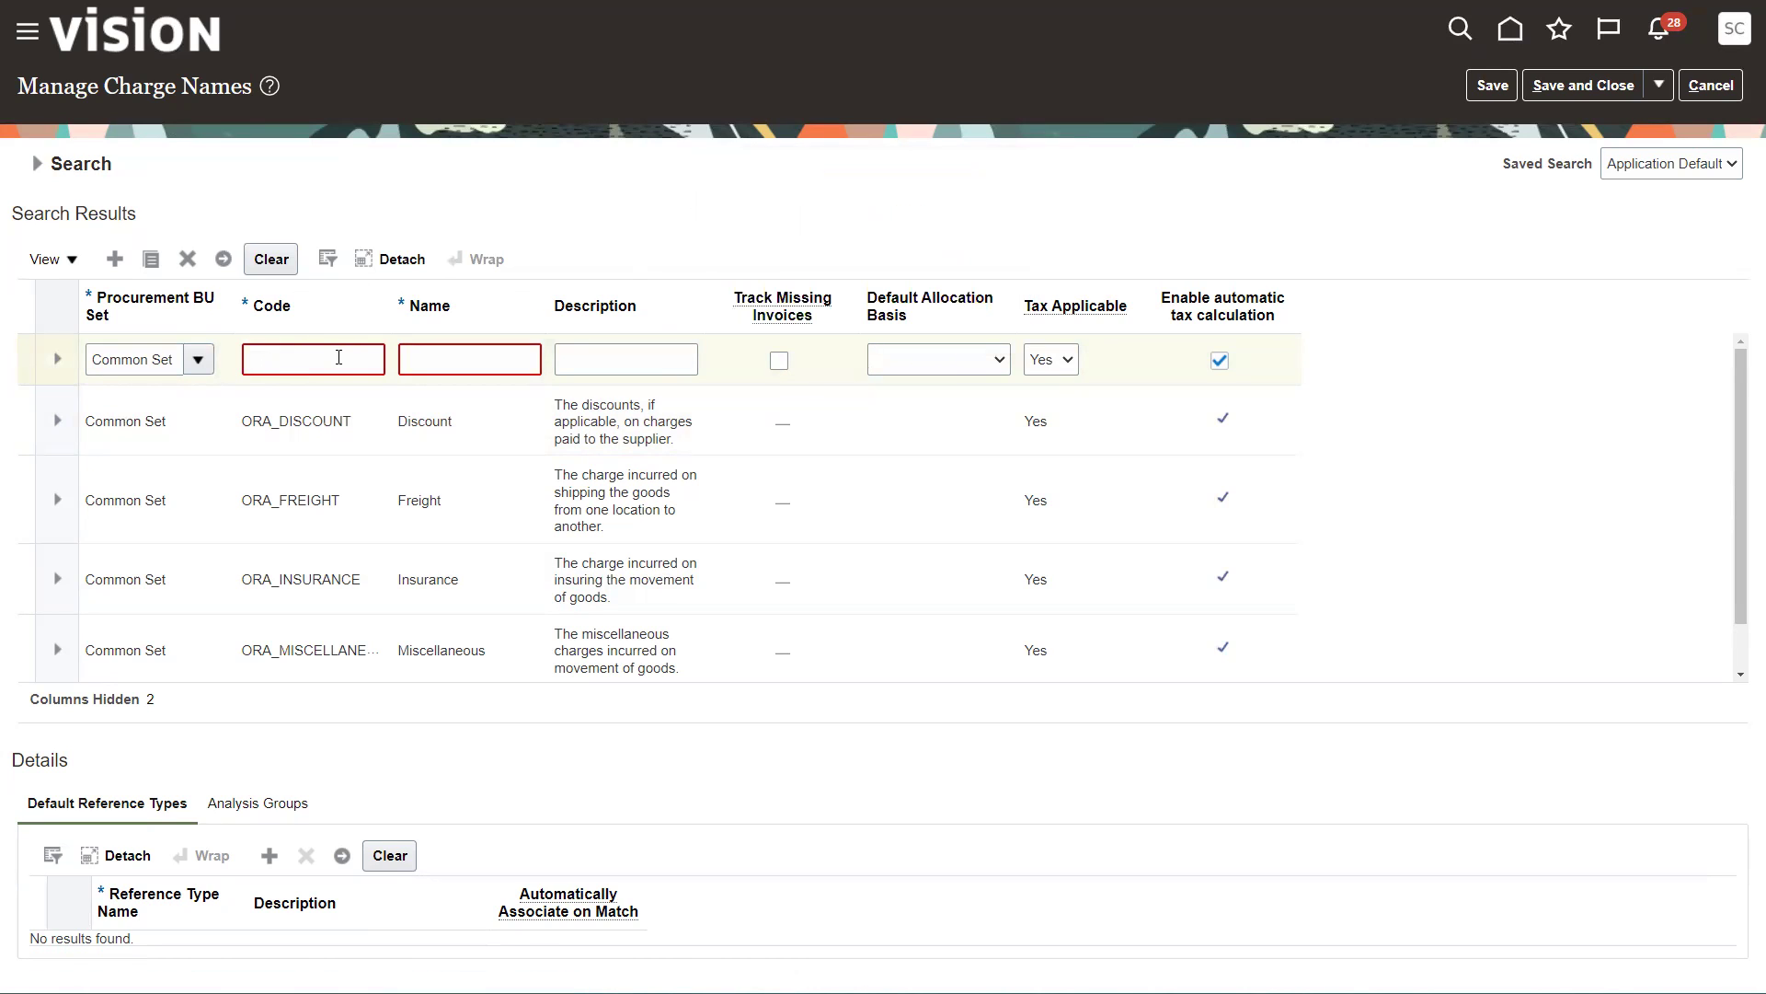
# - Give the row code BROKERAGE, name 'Brokerage fees' and description 'Charges for brokerage'
pyautogui.click(295, 361)
pyautogui.write('BROKE')
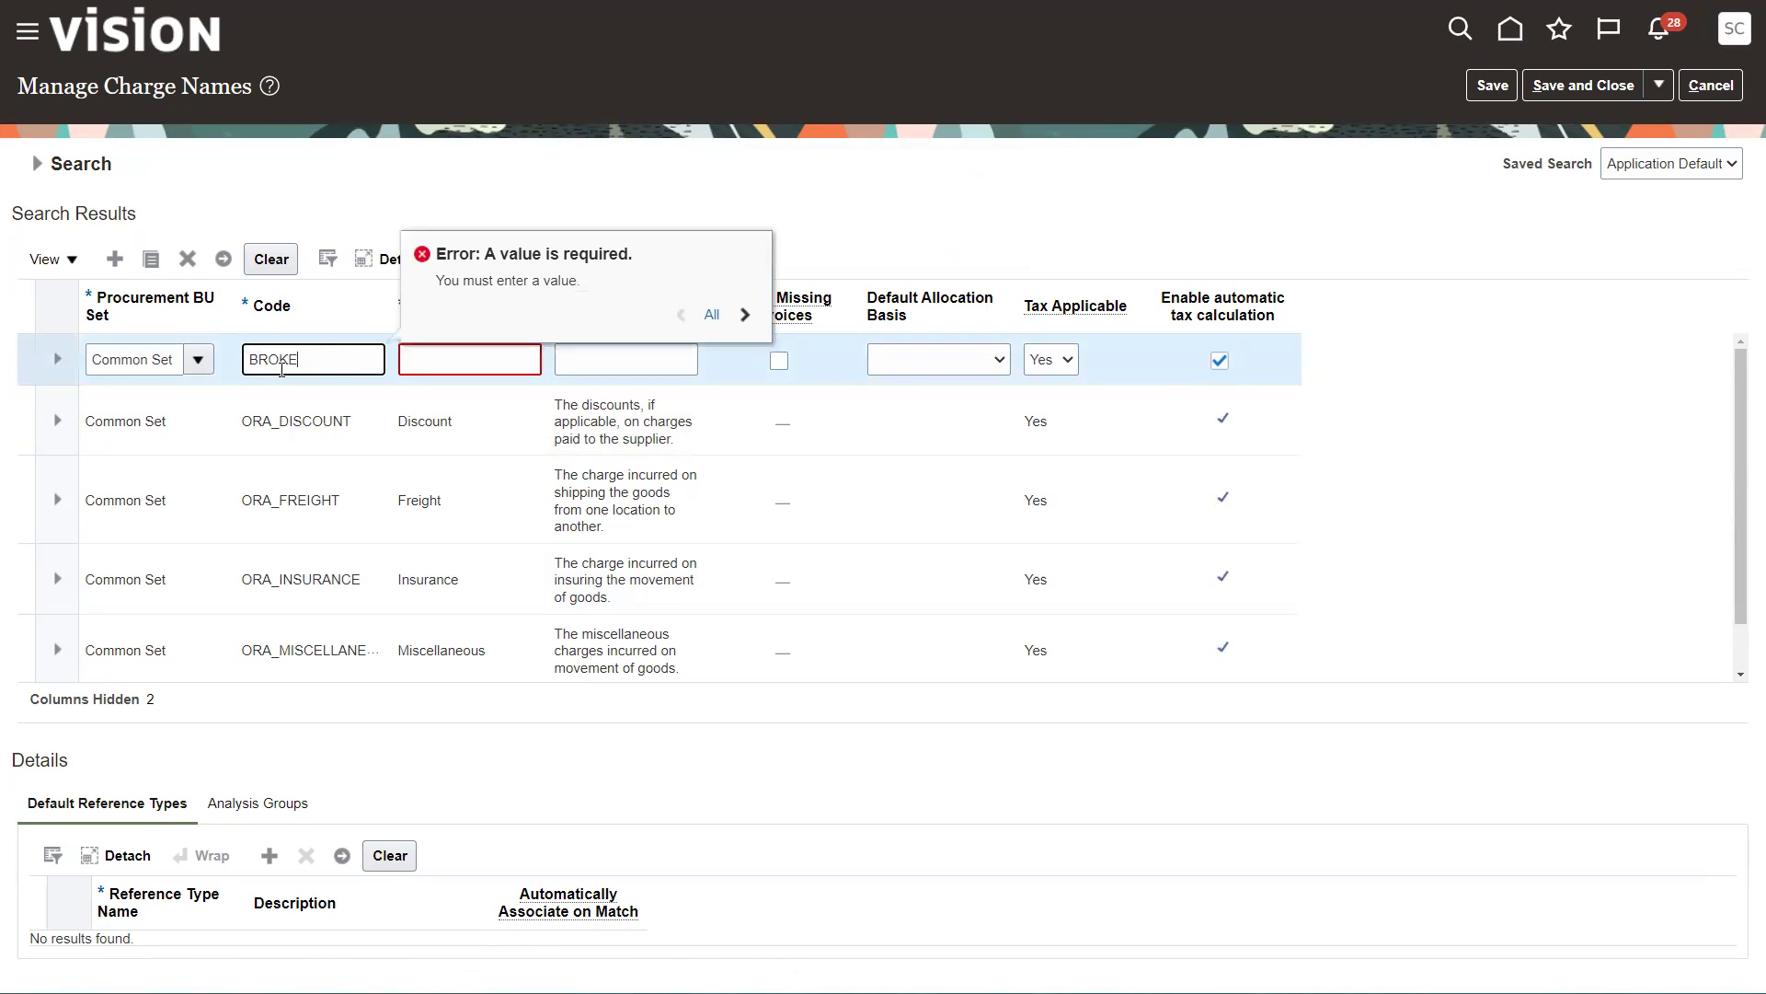
pyautogui.write('RAGE')
pyautogui.press('Tab')
pyautogui.write('B')
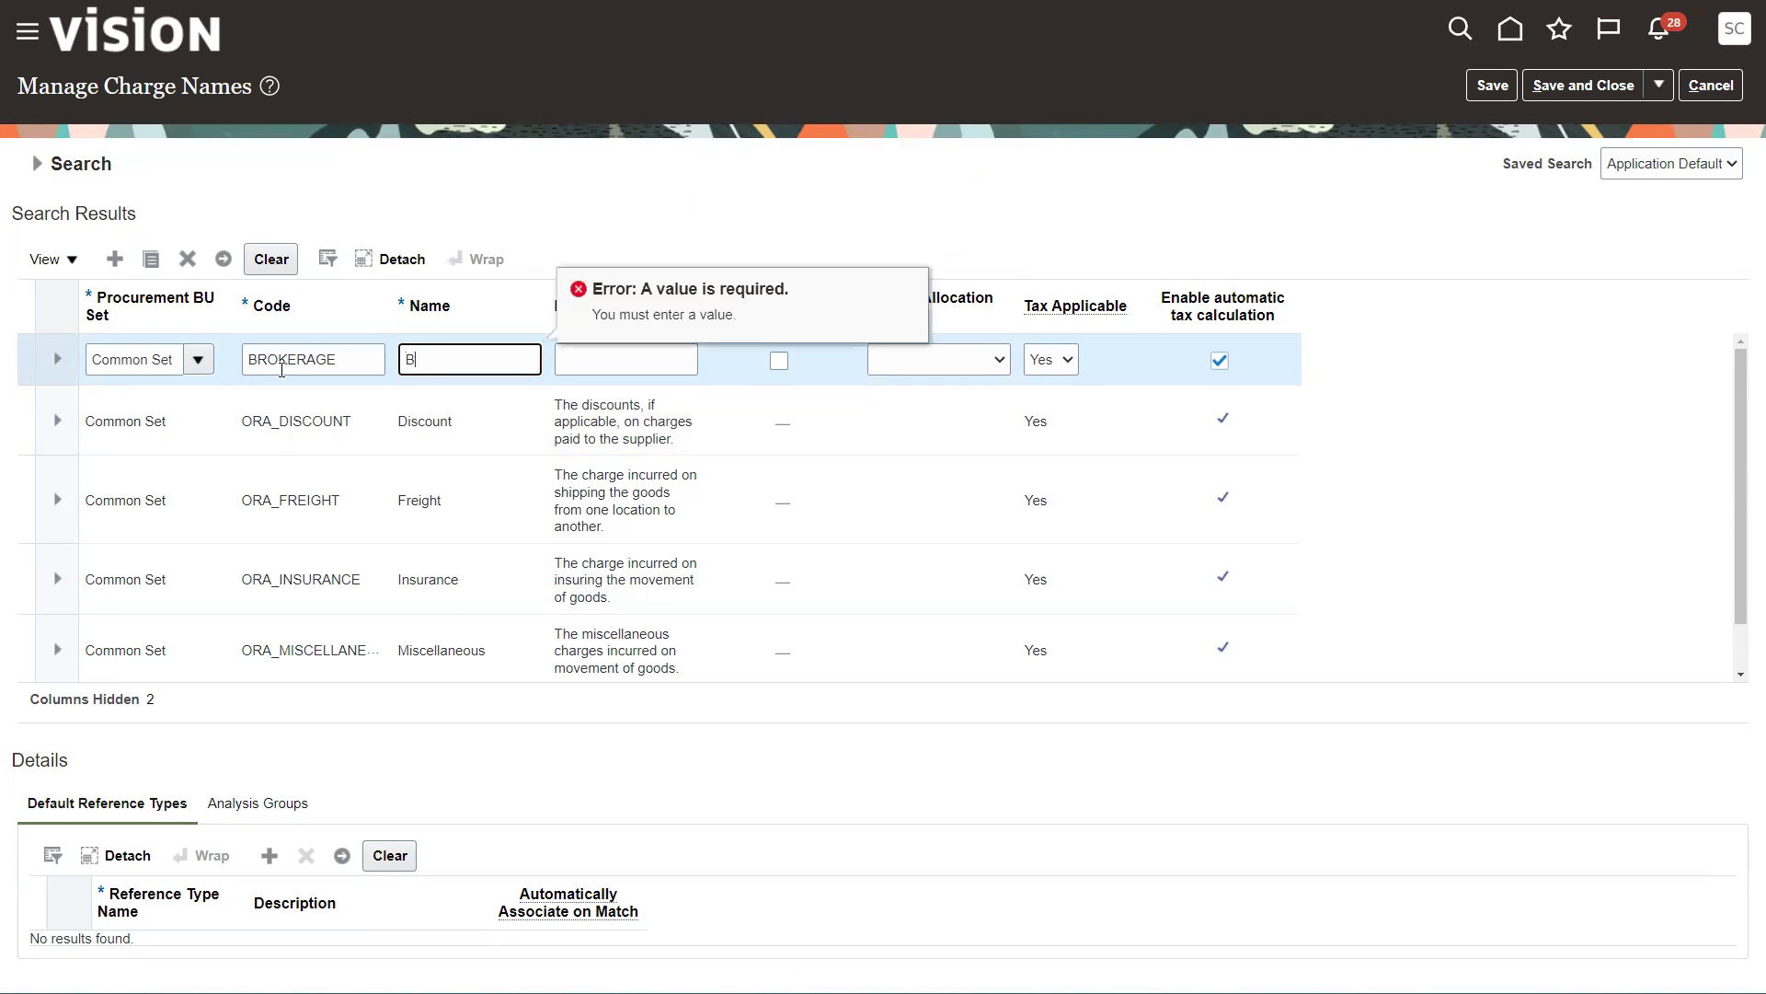
pyautogui.write('roakge')
pyautogui.press('BackSpace')
pyautogui.press('BackSpace')
pyautogui.write('akge')
pyautogui.press('BackSpace')
pyautogui.press('BackSpace')
pyautogui.press('BackSpace')
pyautogui.press('BackSpace')
pyautogui.write('kerage fees')
pyautogui.press('Tab')
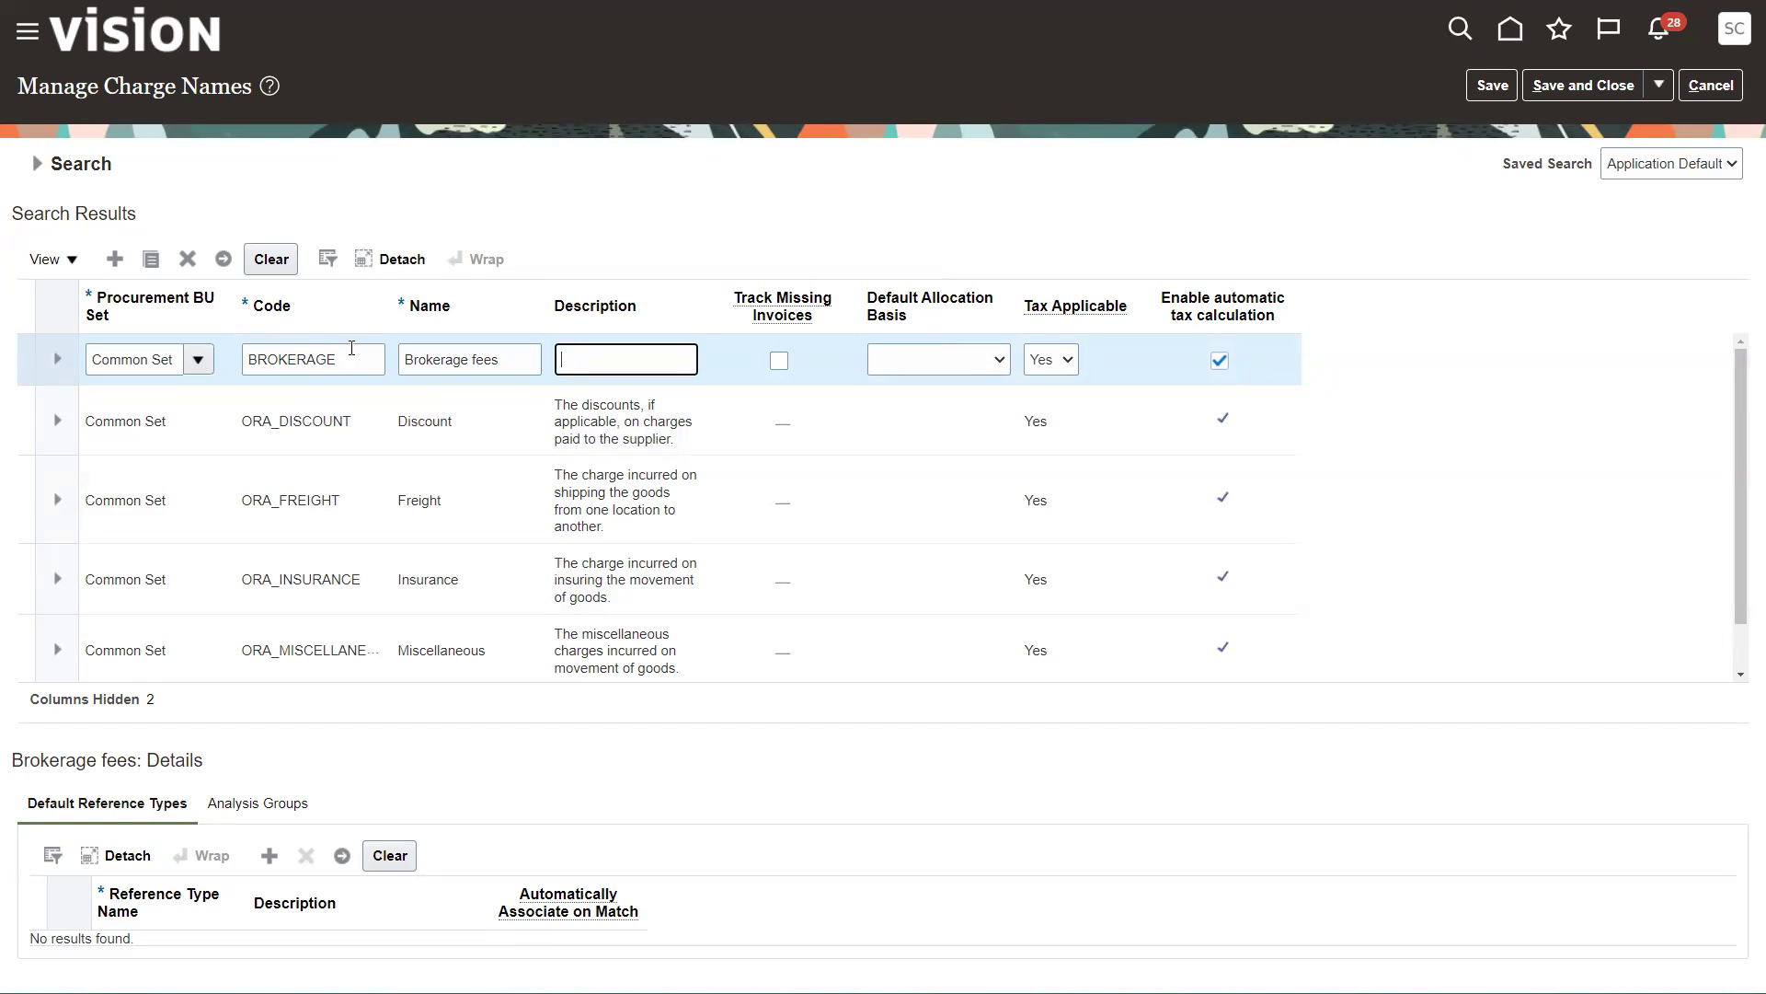
pyautogui.write('Charges')
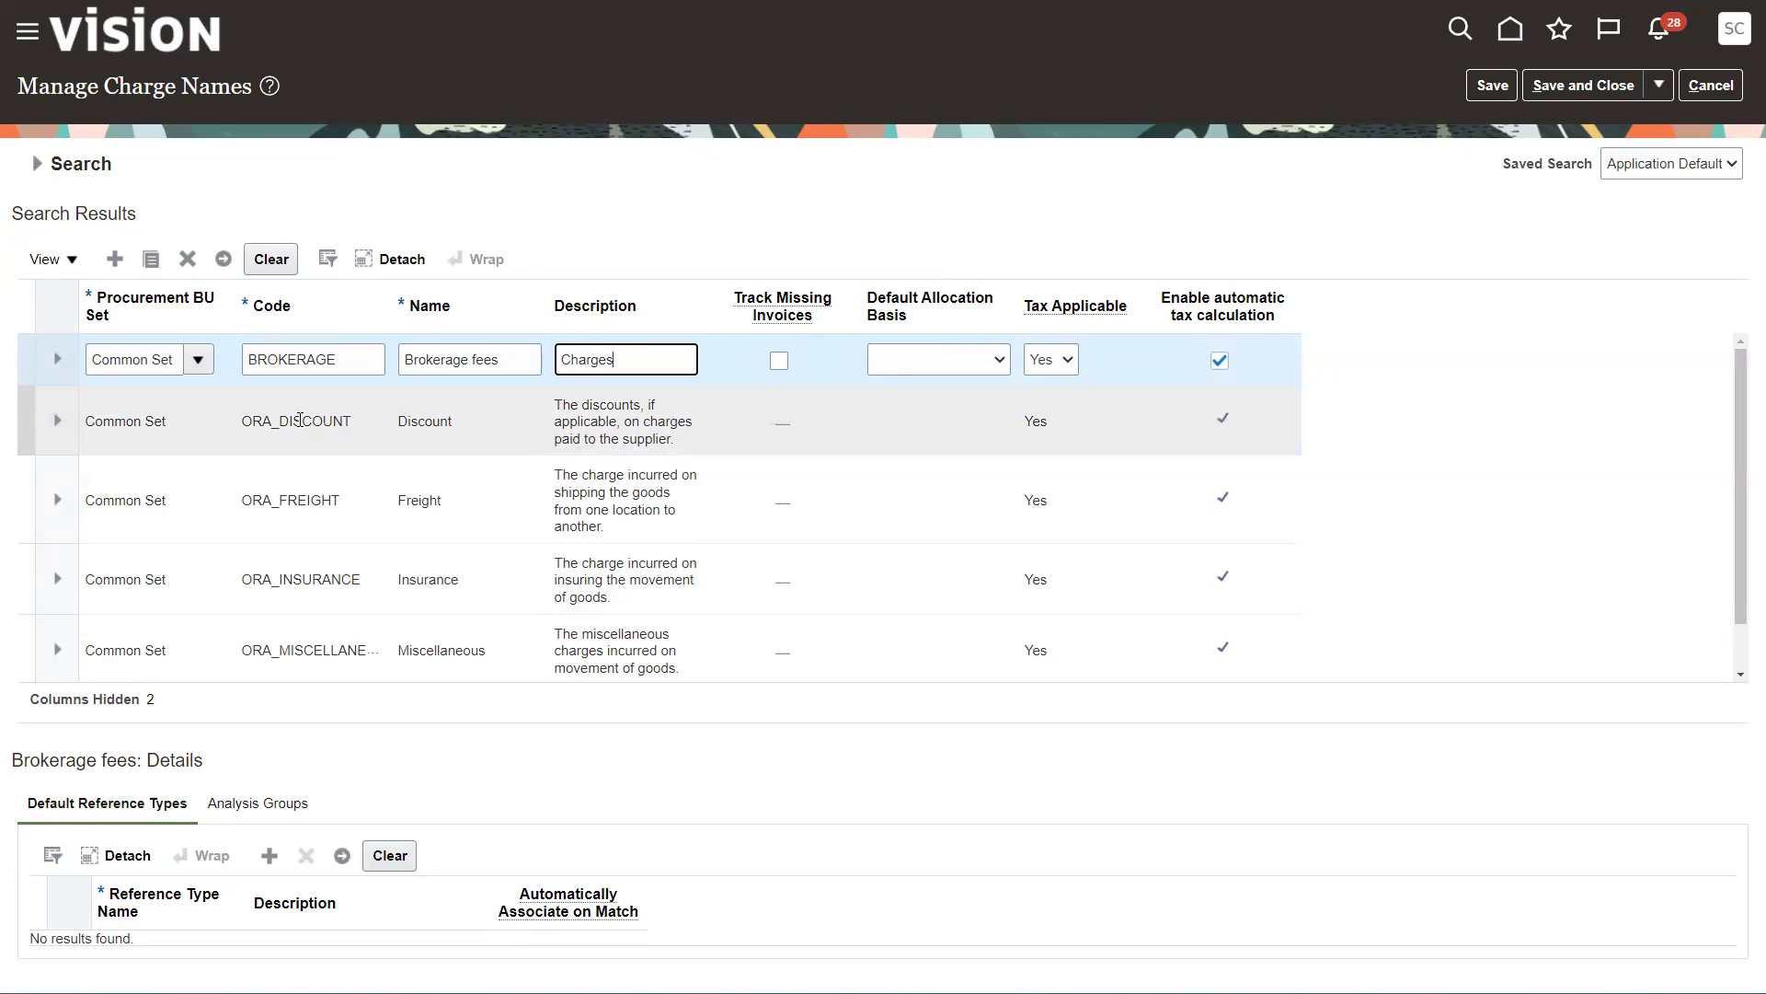
pyautogui.write(' for beokerage')
pyautogui.press('BackSpace')
pyautogui.press('BackSpace')
pyautogui.press('BackSpace')
pyautogui.press('BackSpace')
pyautogui.press('BackSpace')
pyautogui.press('BackSpace')
pyautogui.press('BackSpace')
pyautogui.press('BackSpace')
pyautogui.write('rokerage')
pyautogui.press('Tab')
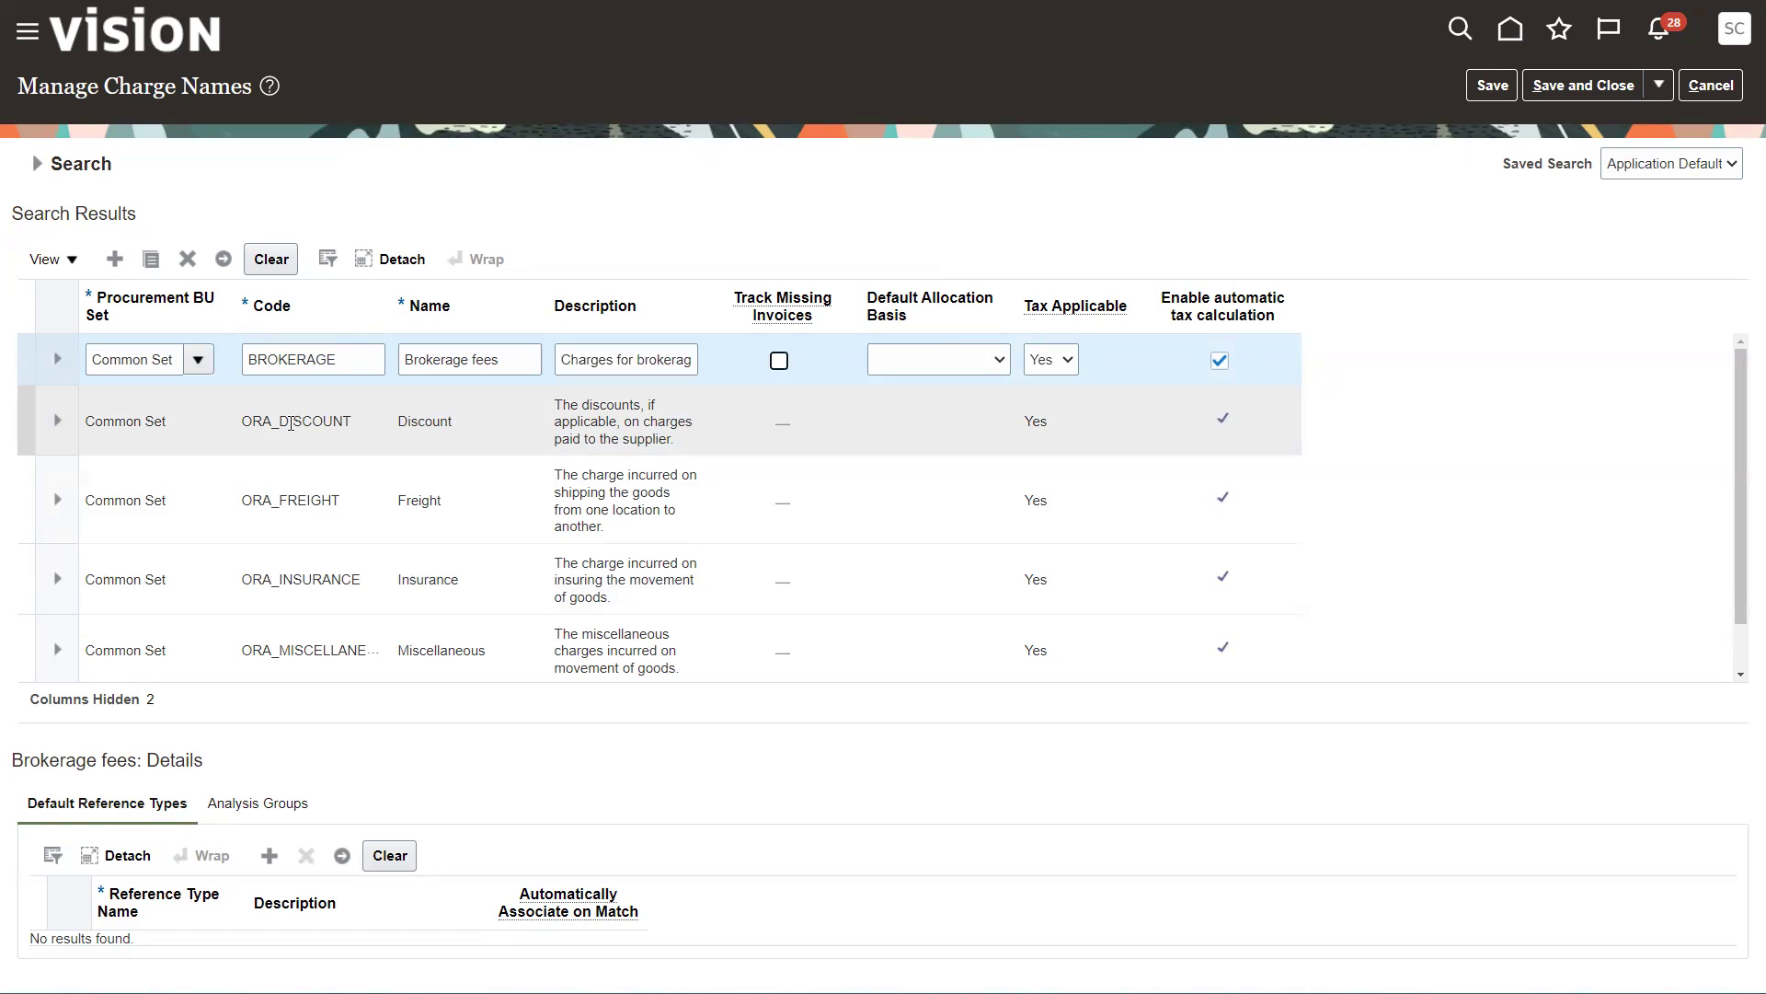
pyautogui.press('Tab')
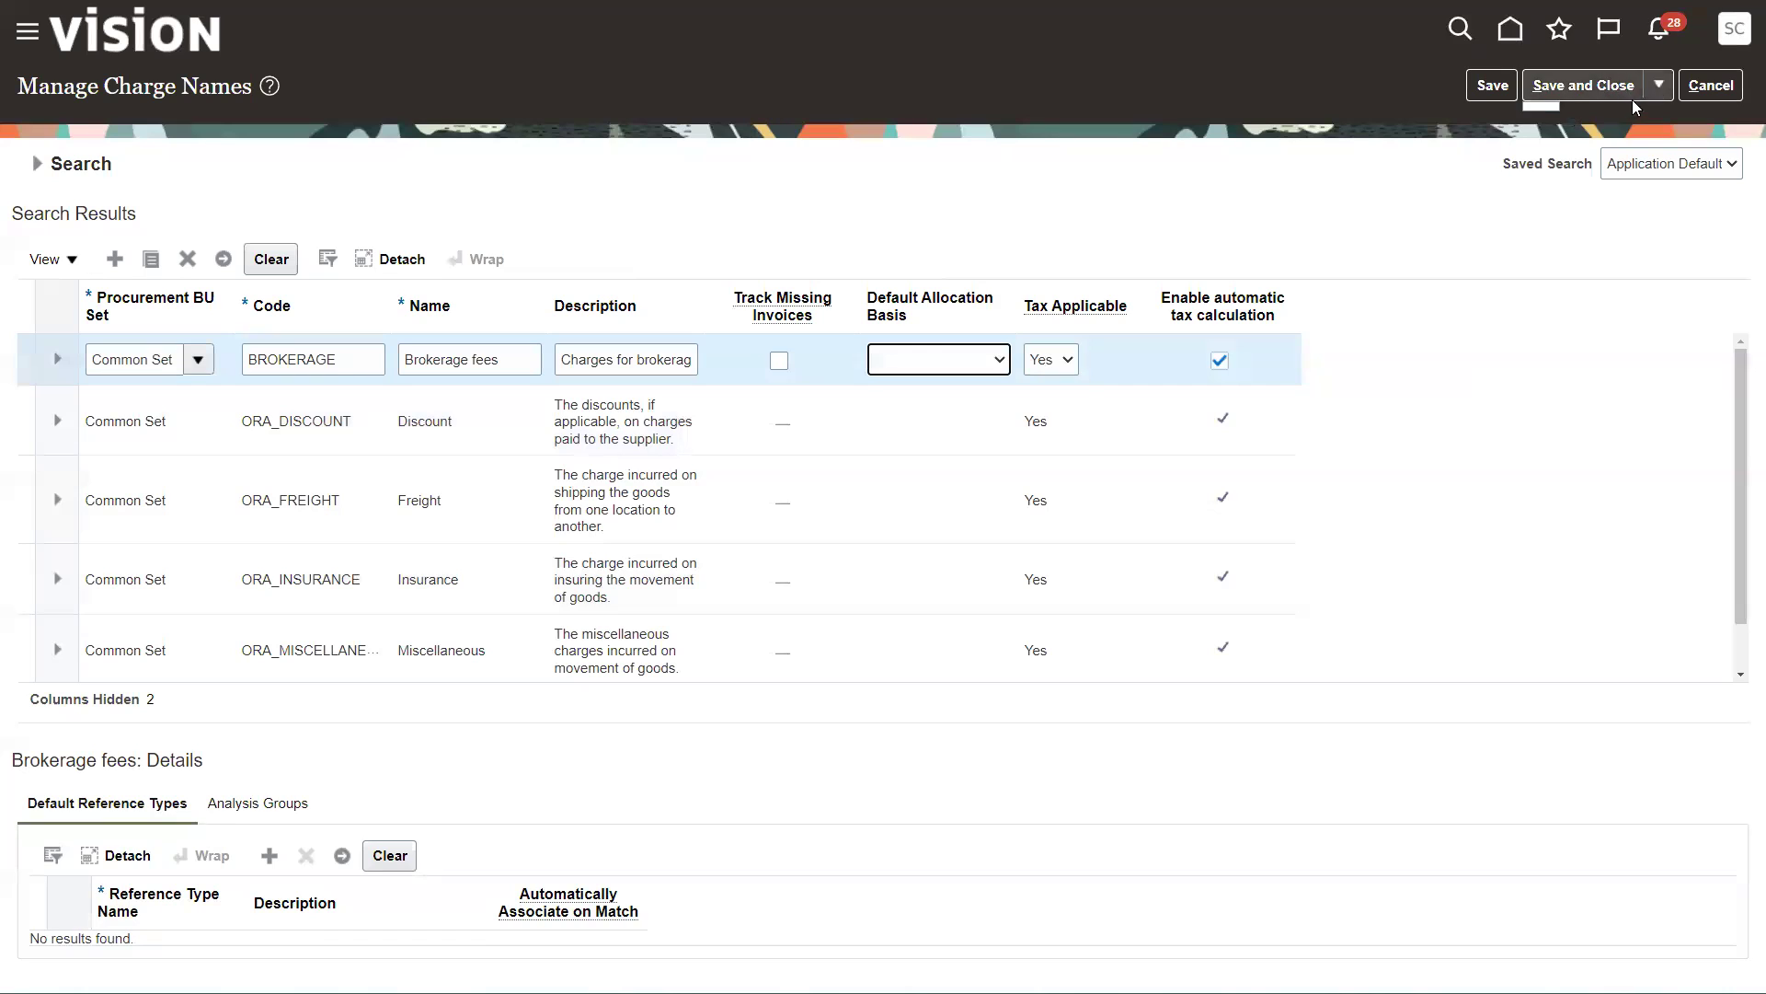
# - Save the Brokerage fees charge, reopen the task to confirm it is listed, then close it
pyautogui.click(1553, 90)
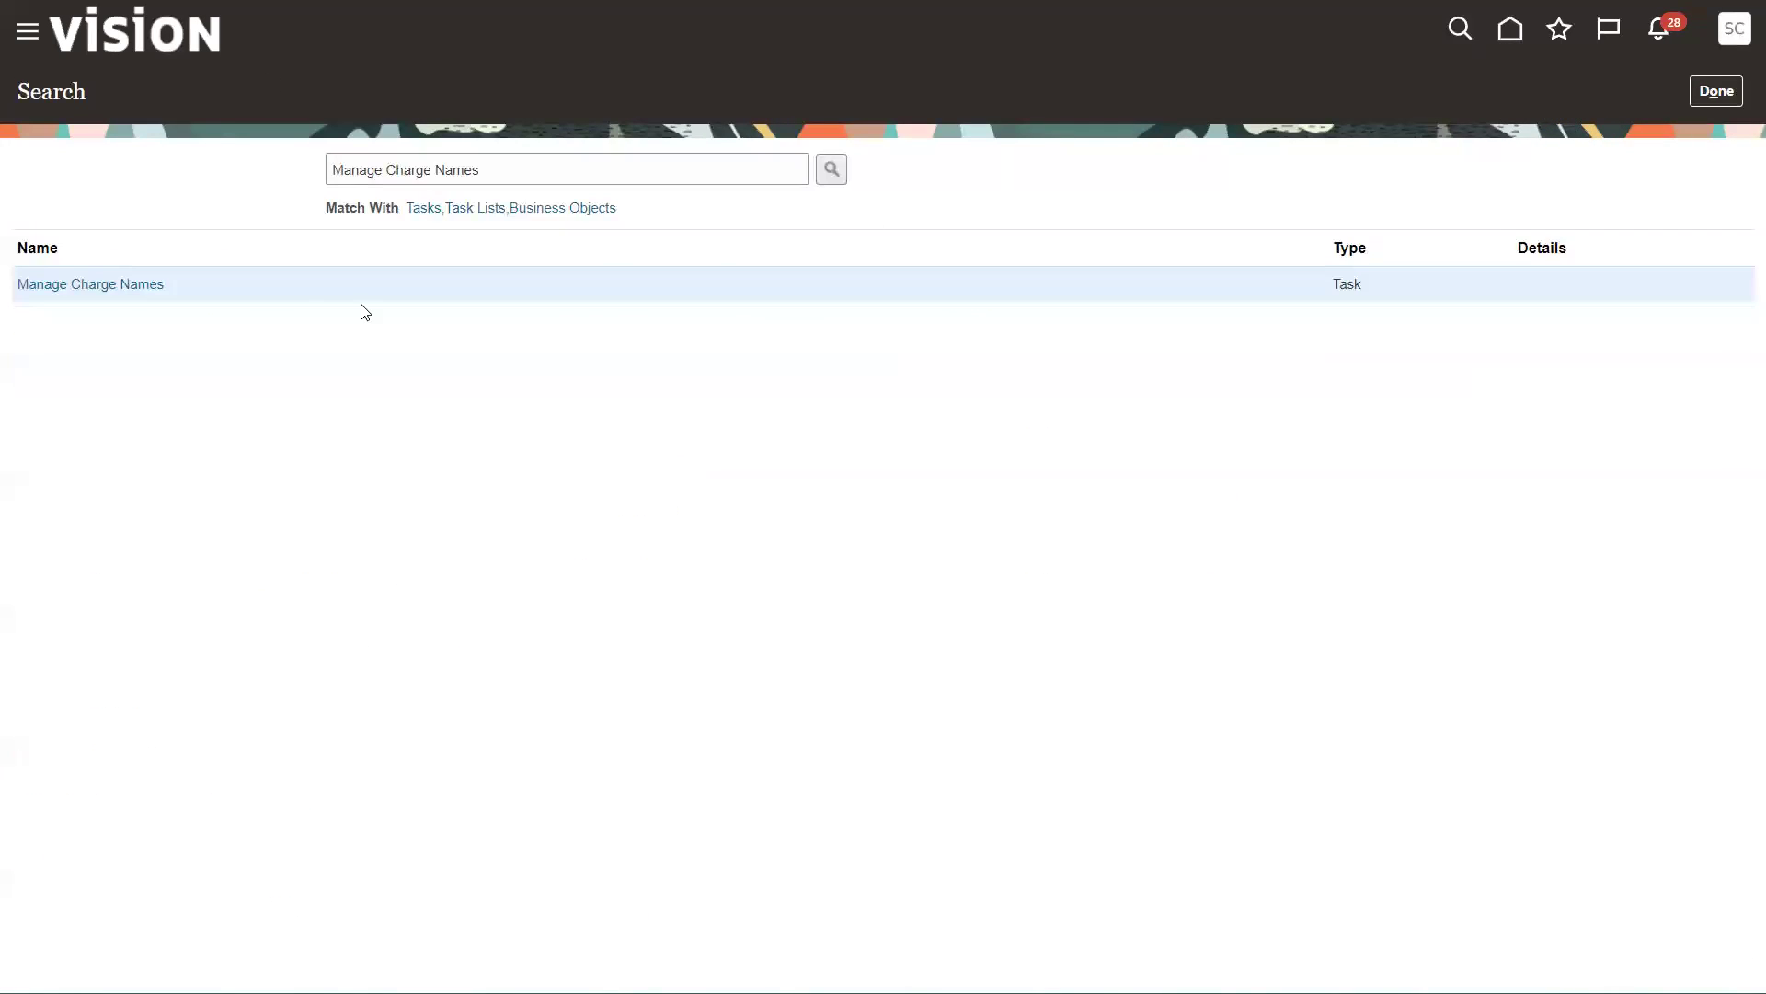
pyautogui.click(83, 286)
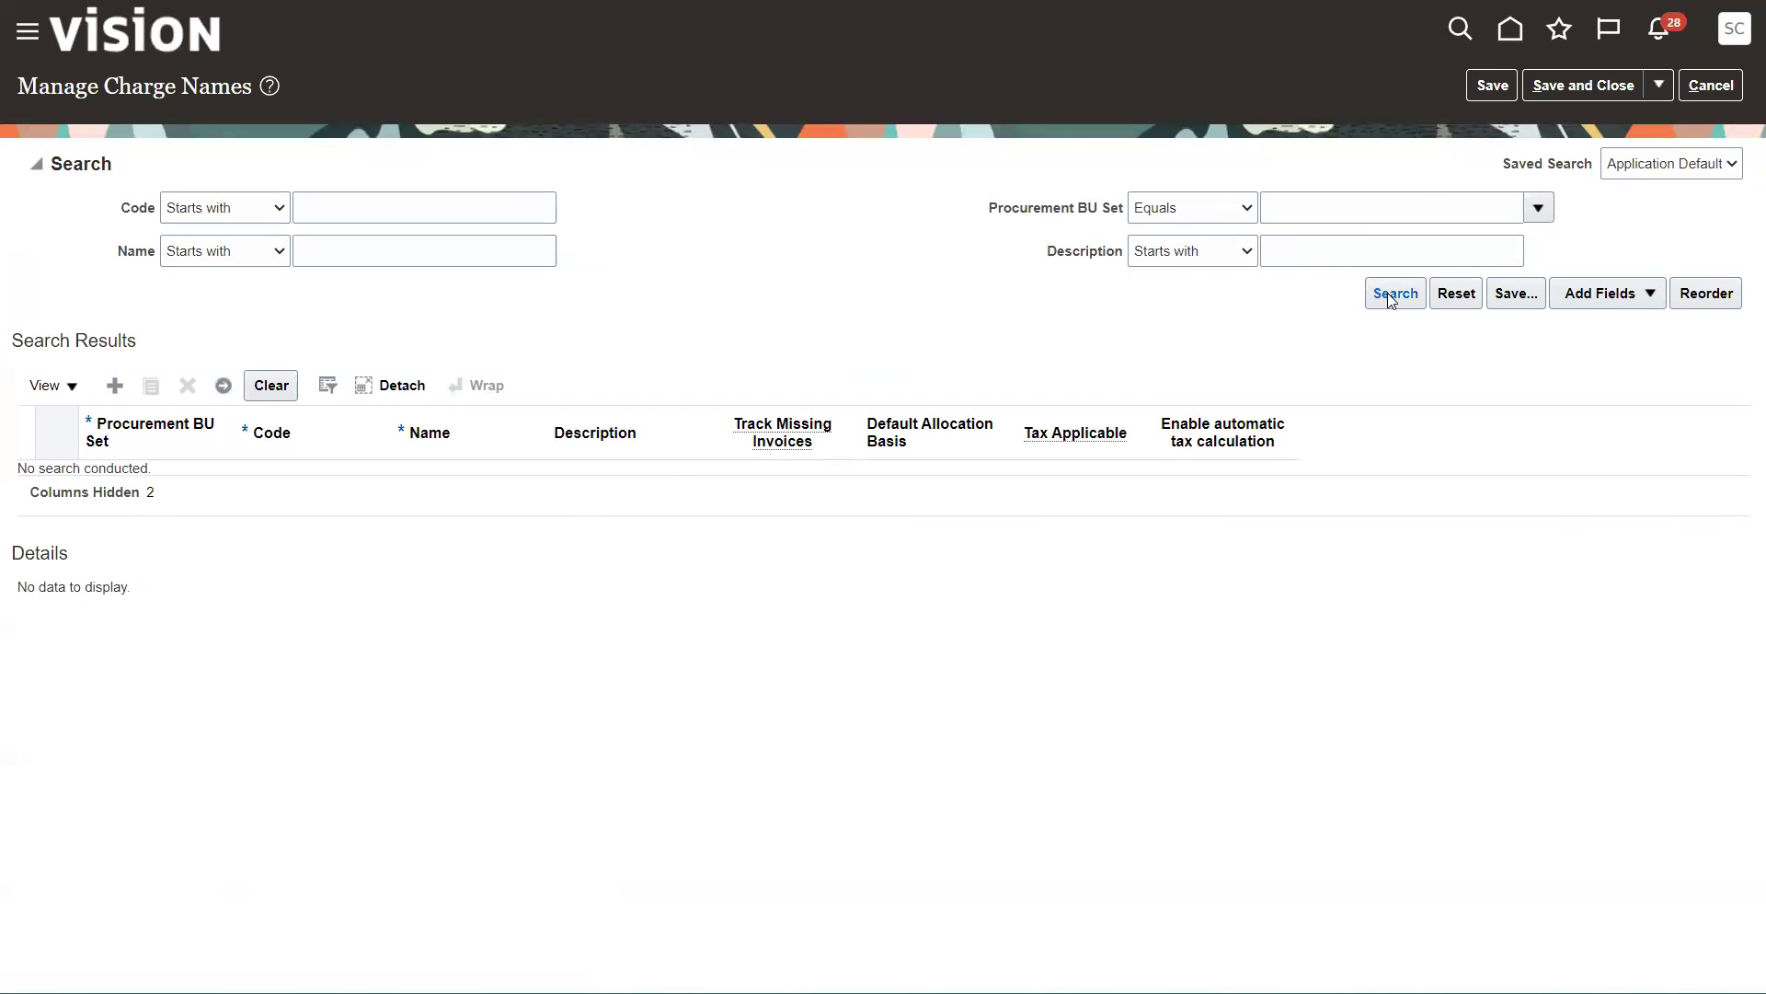
pyautogui.click(1393, 293)
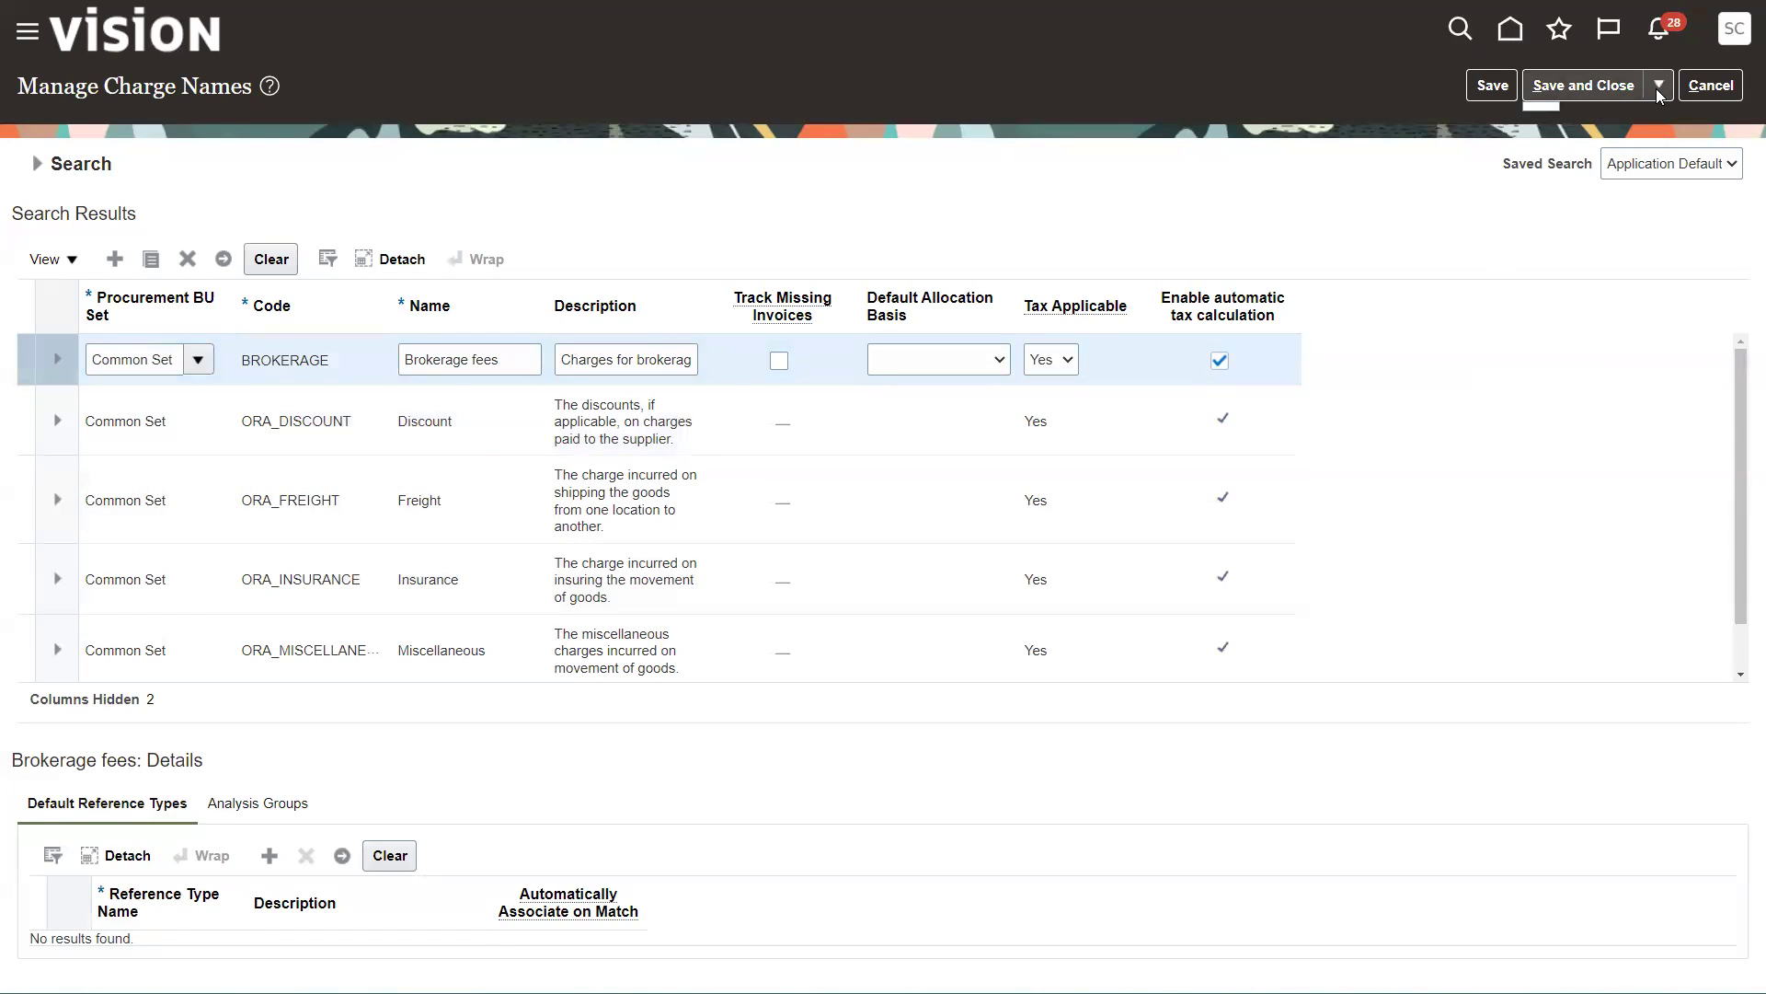
pyautogui.click(1555, 85)
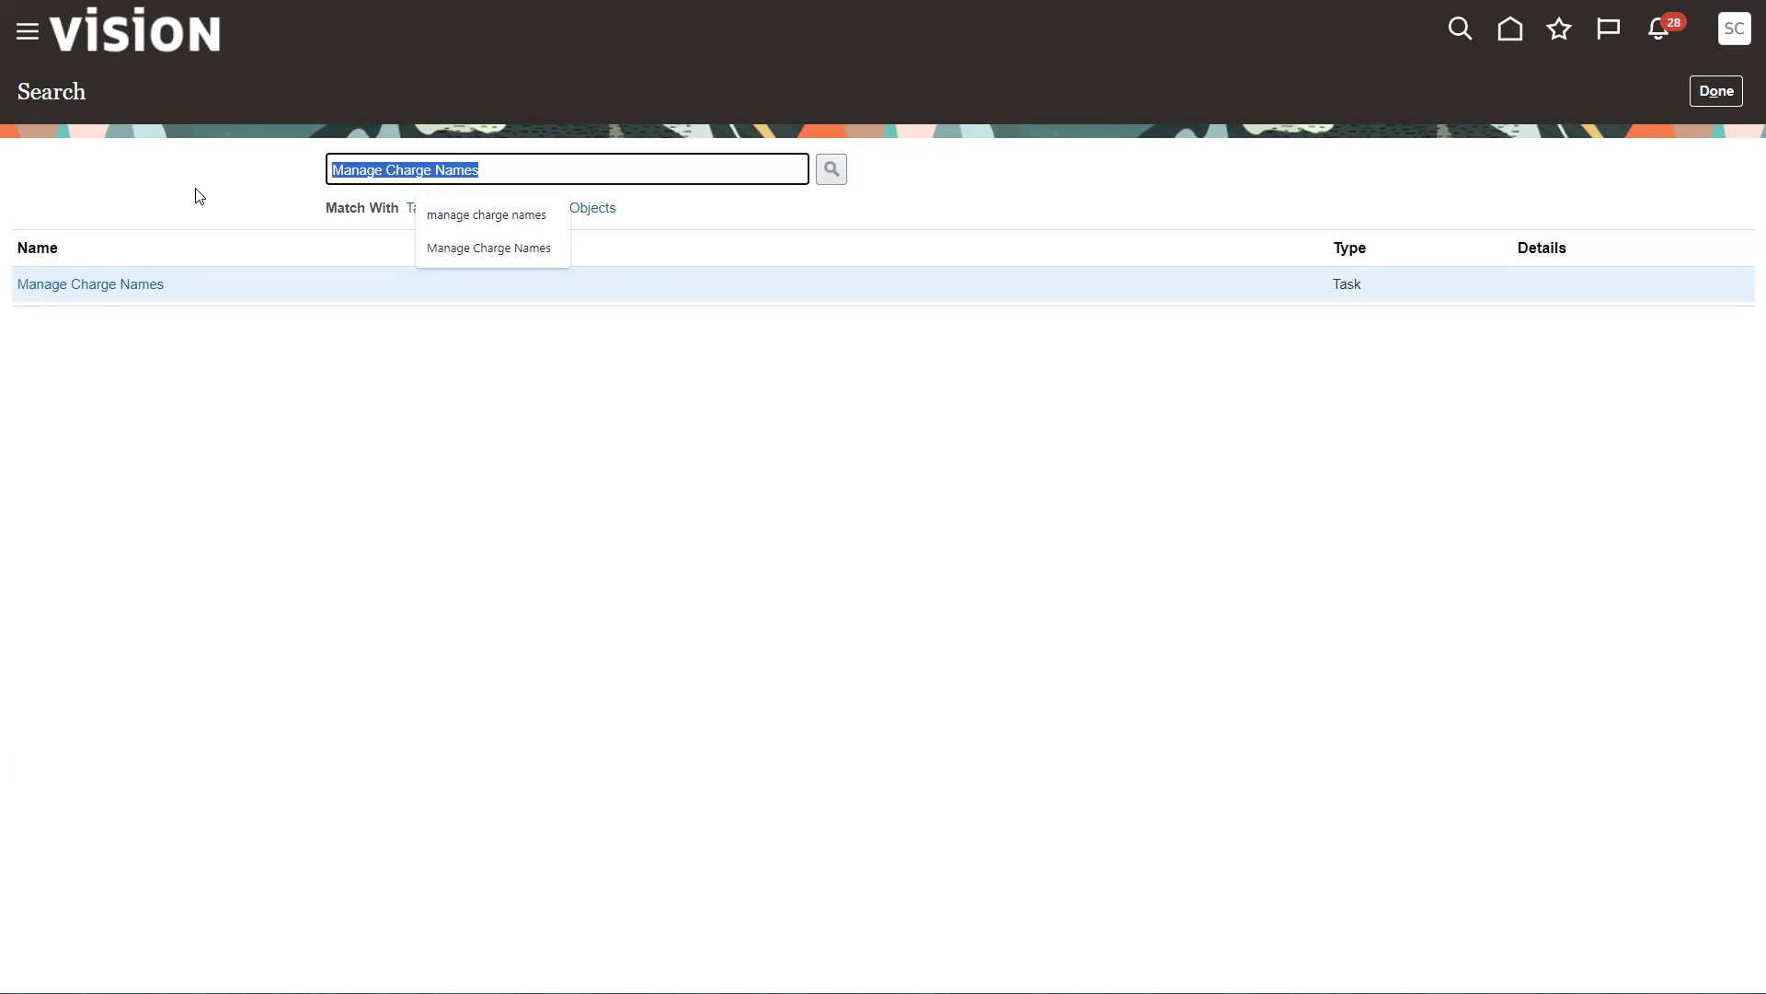
# - Search for and open the Manage Landed Cost Reference Types task
pyautogui.write('manage landed')
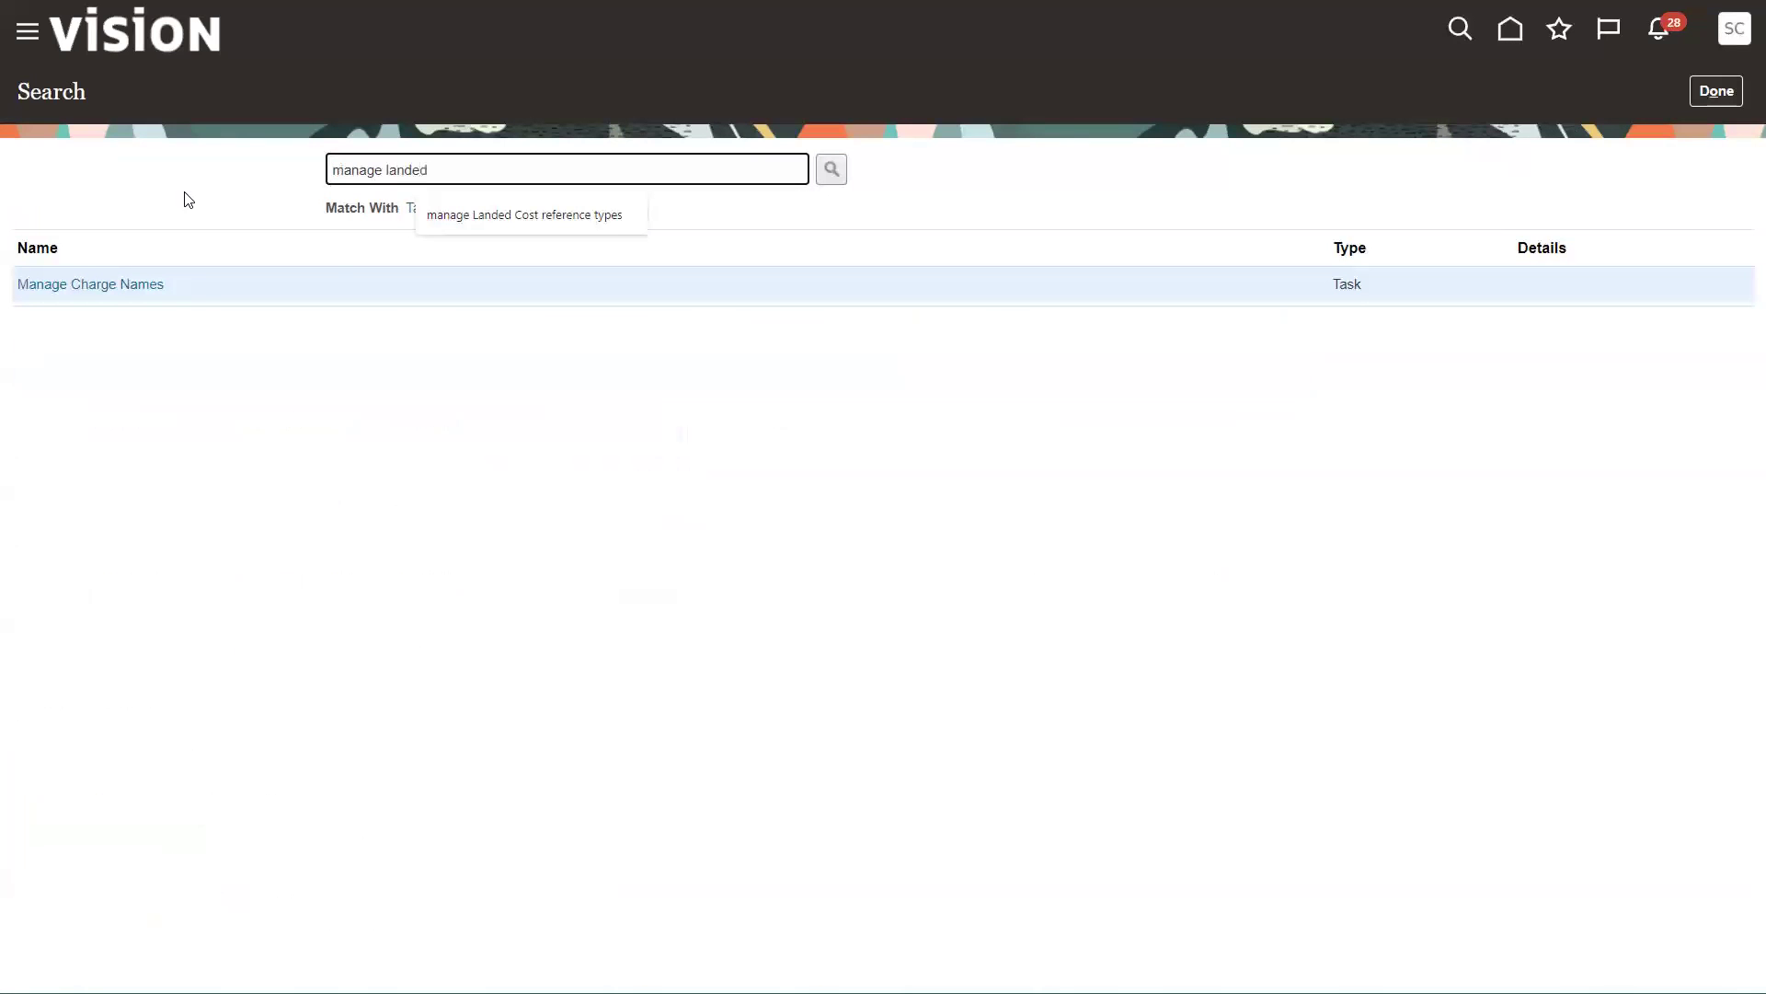
pyautogui.click(529, 215)
pyautogui.click(833, 170)
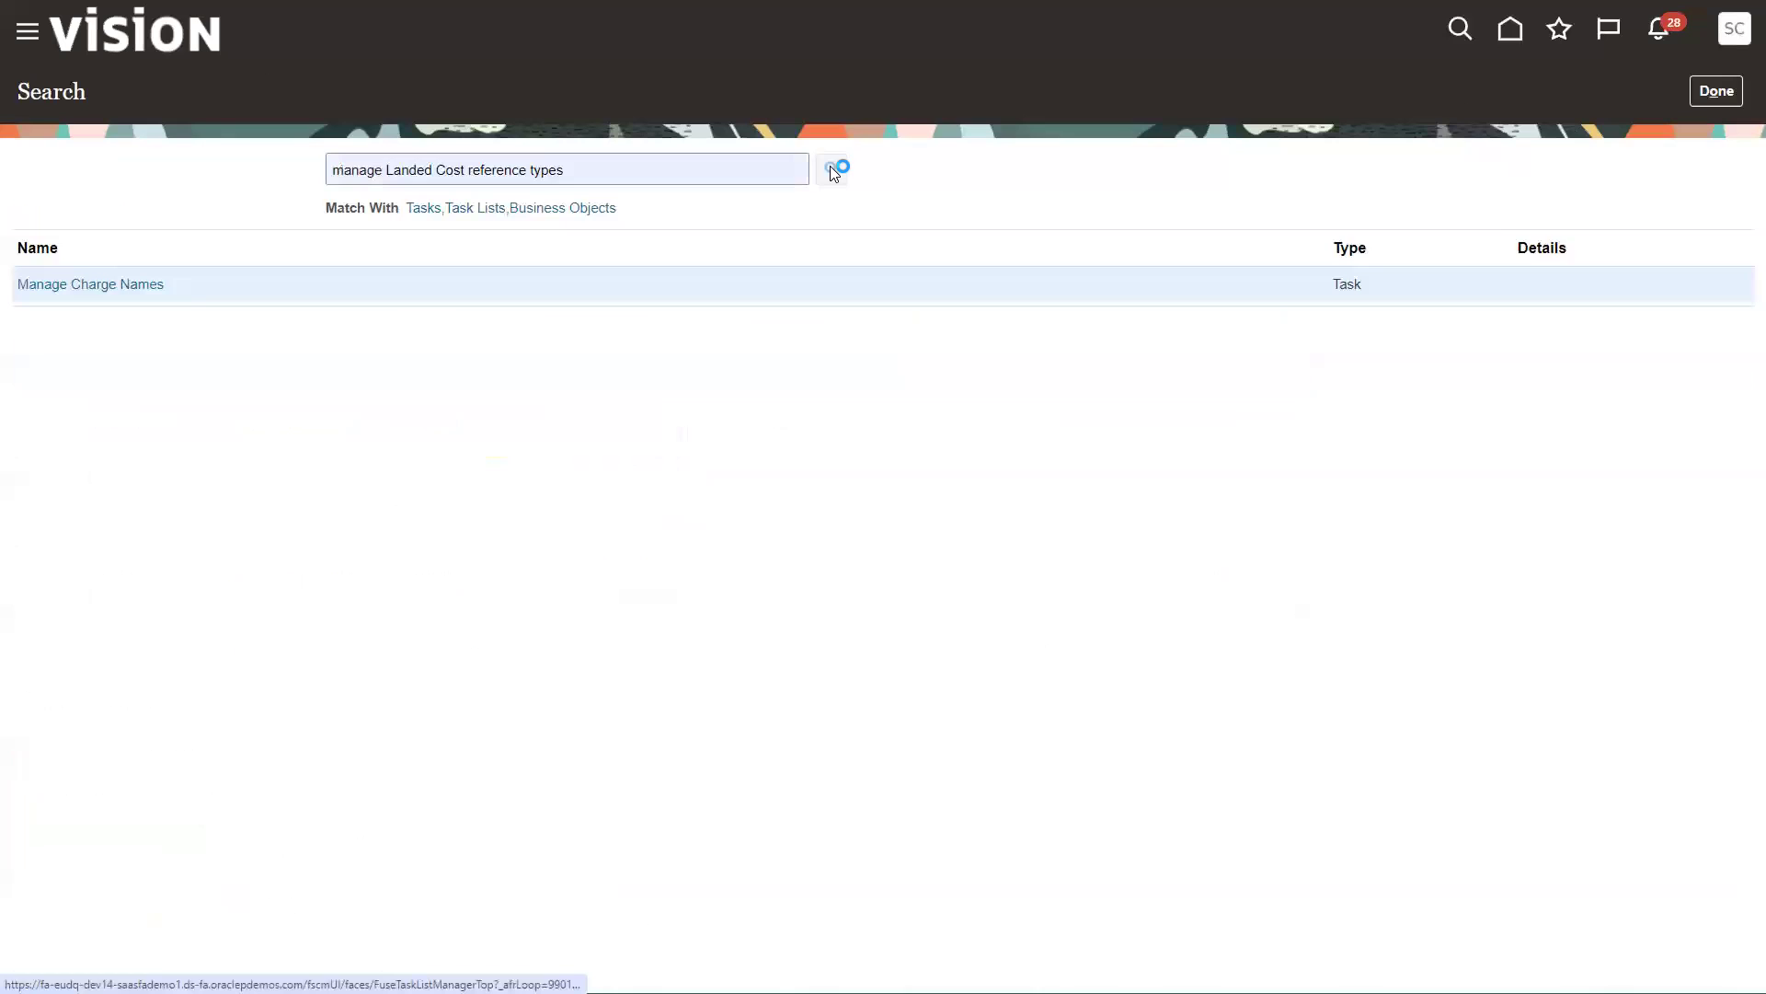
pyautogui.click(181, 287)
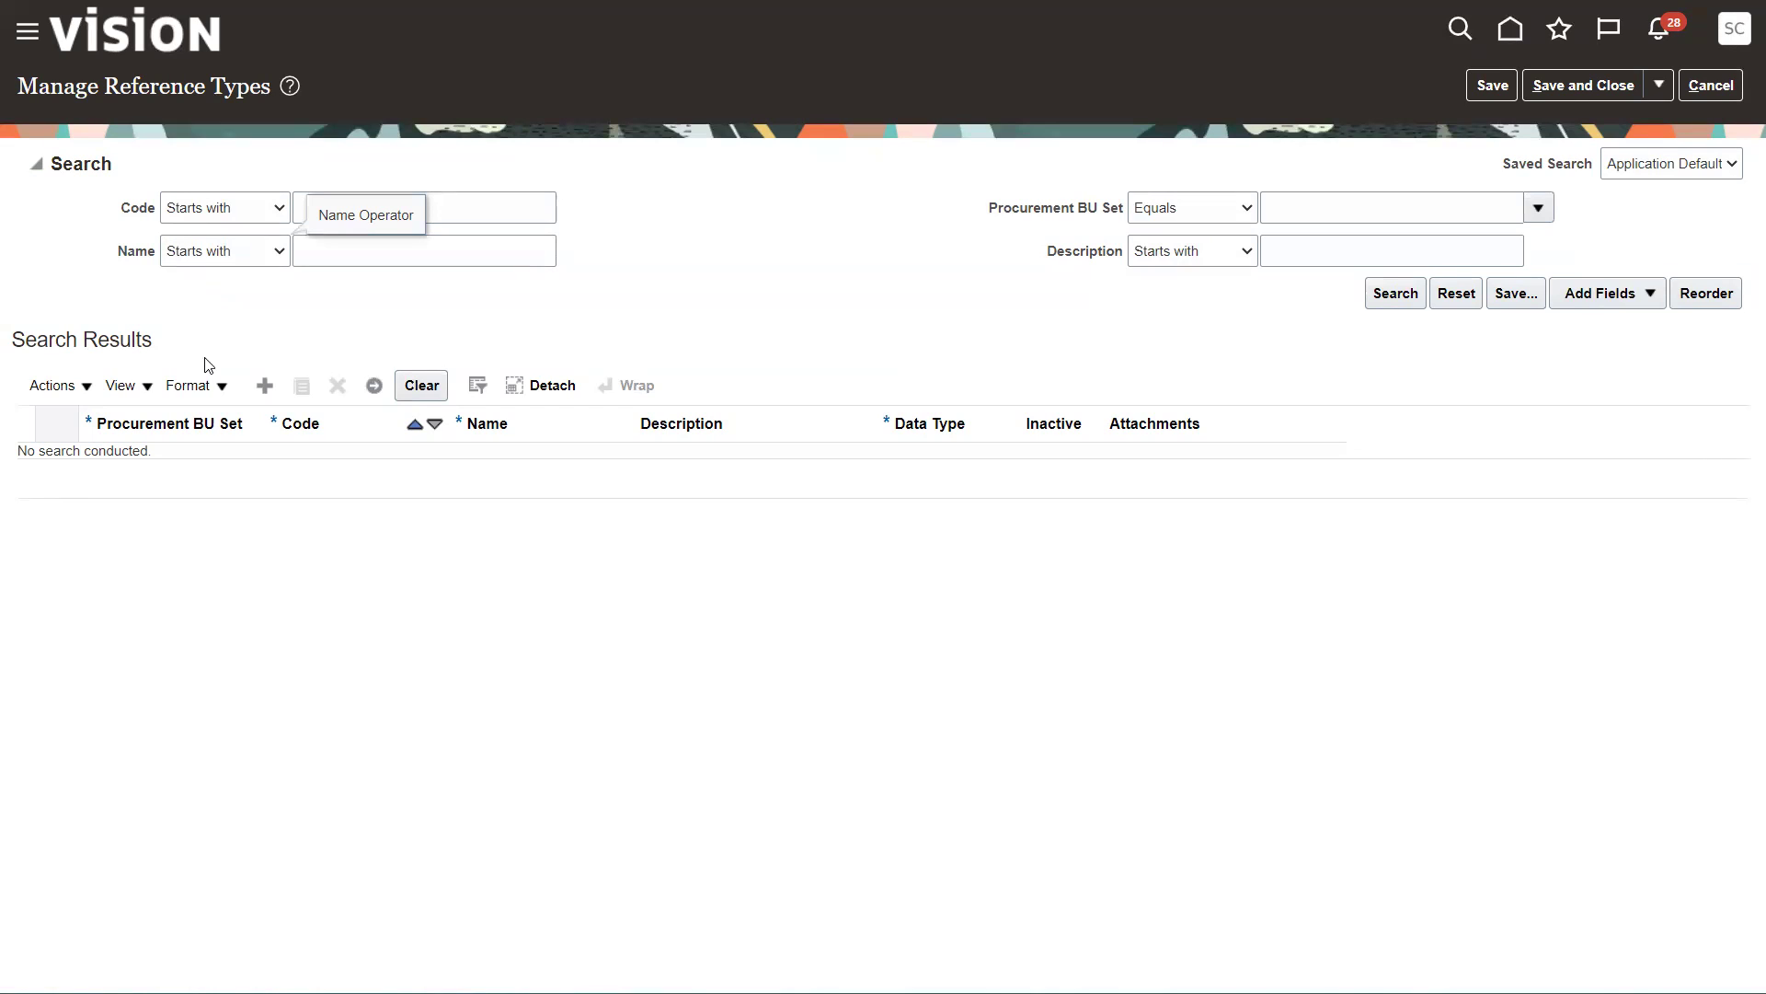
# - List the six existing reference types, add a blank row, and dismiss the validation error
pyautogui.click(1396, 293)
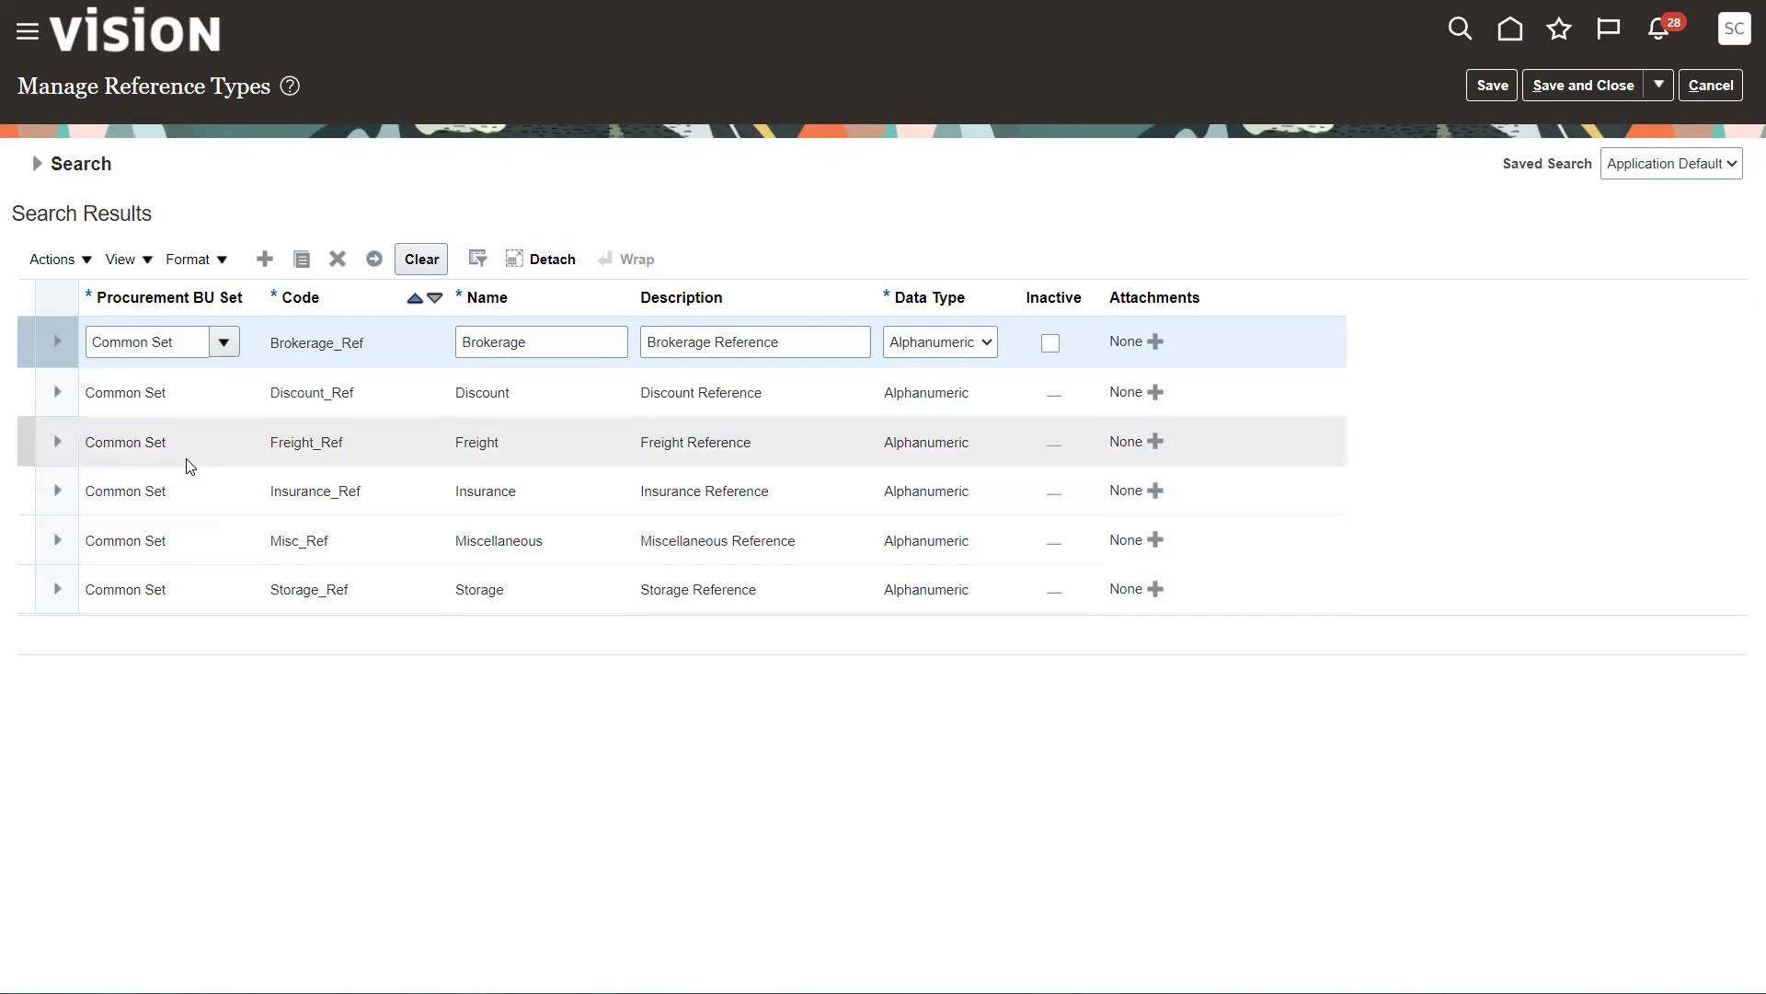
pyautogui.click(265, 260)
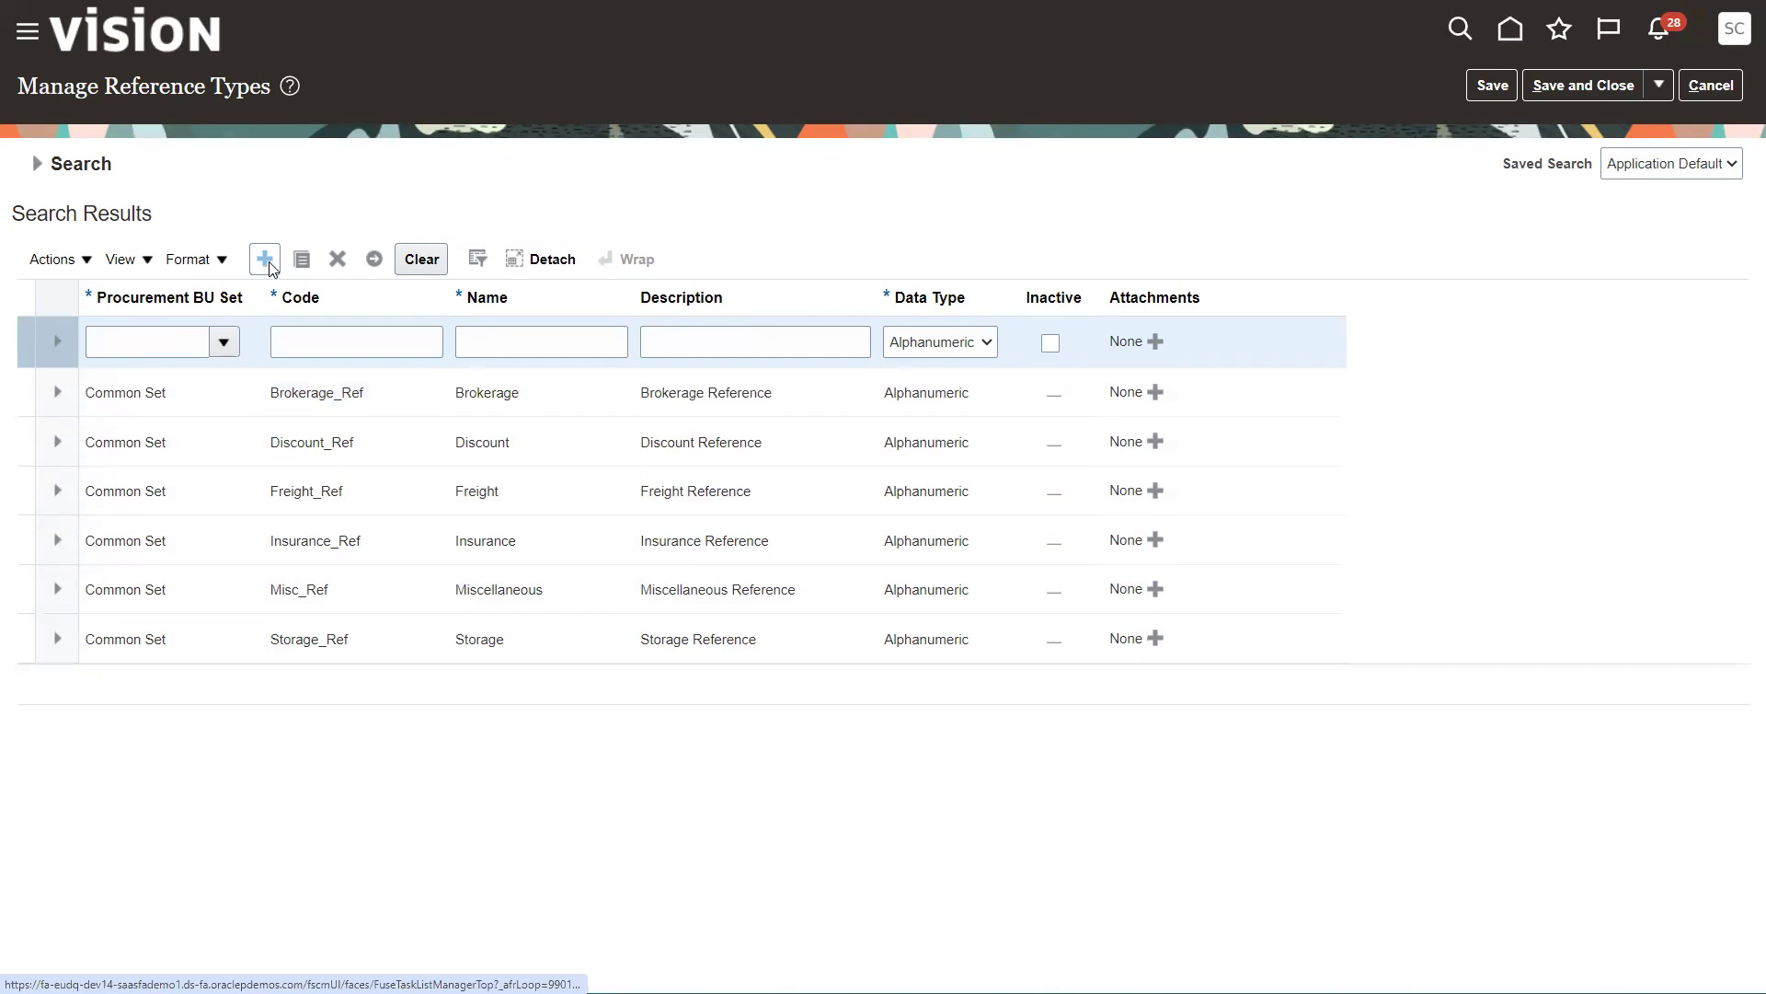
pyautogui.click(300, 395)
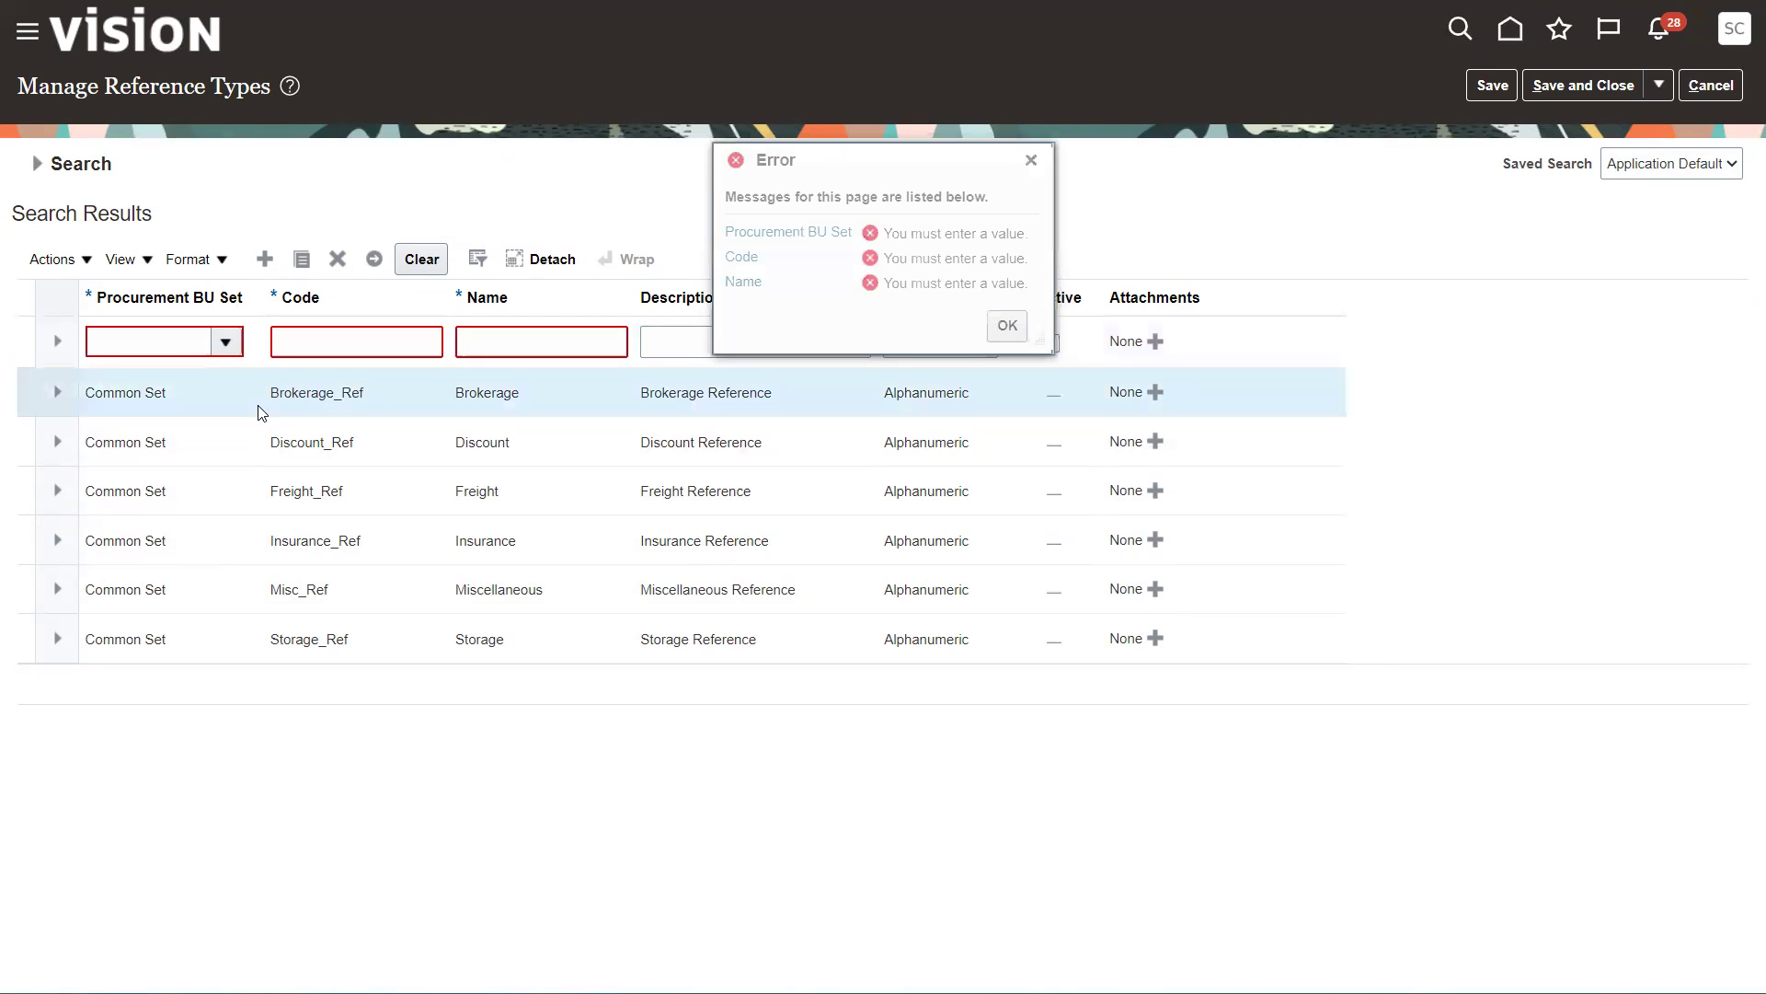
pyautogui.click(1030, 161)
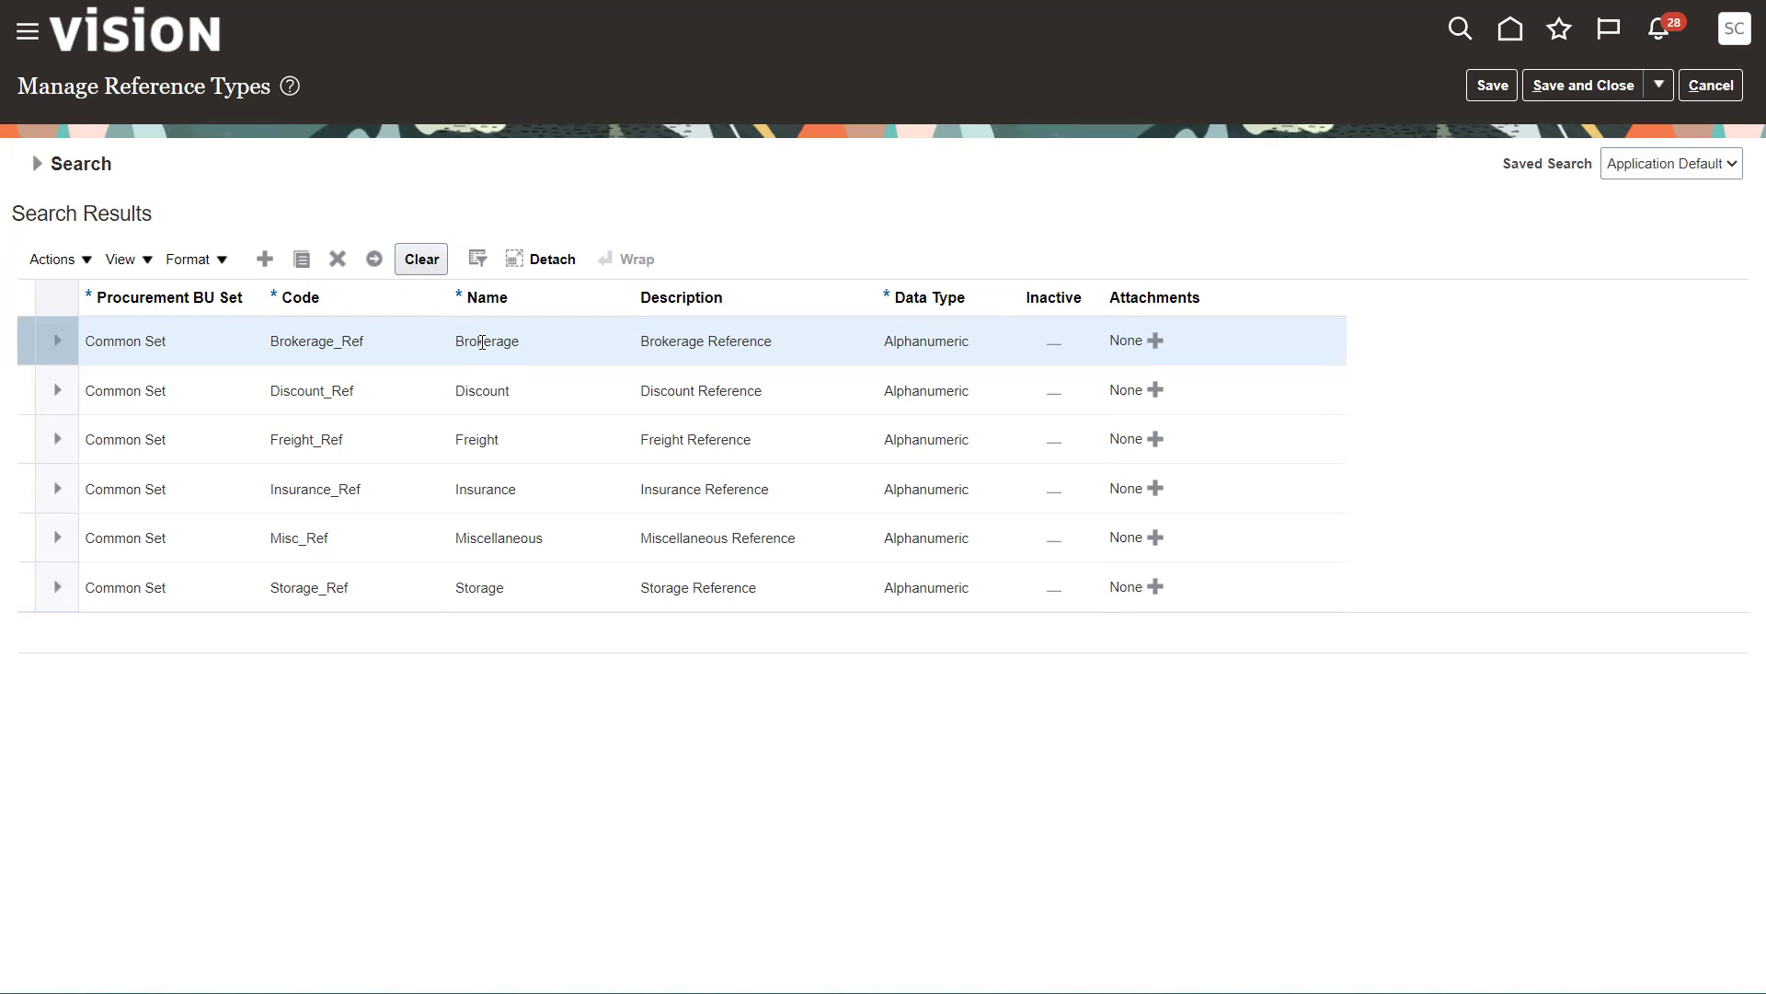
# - Save and close the reference types, then open the Manage Routes task
pyautogui.click(1547, 85)
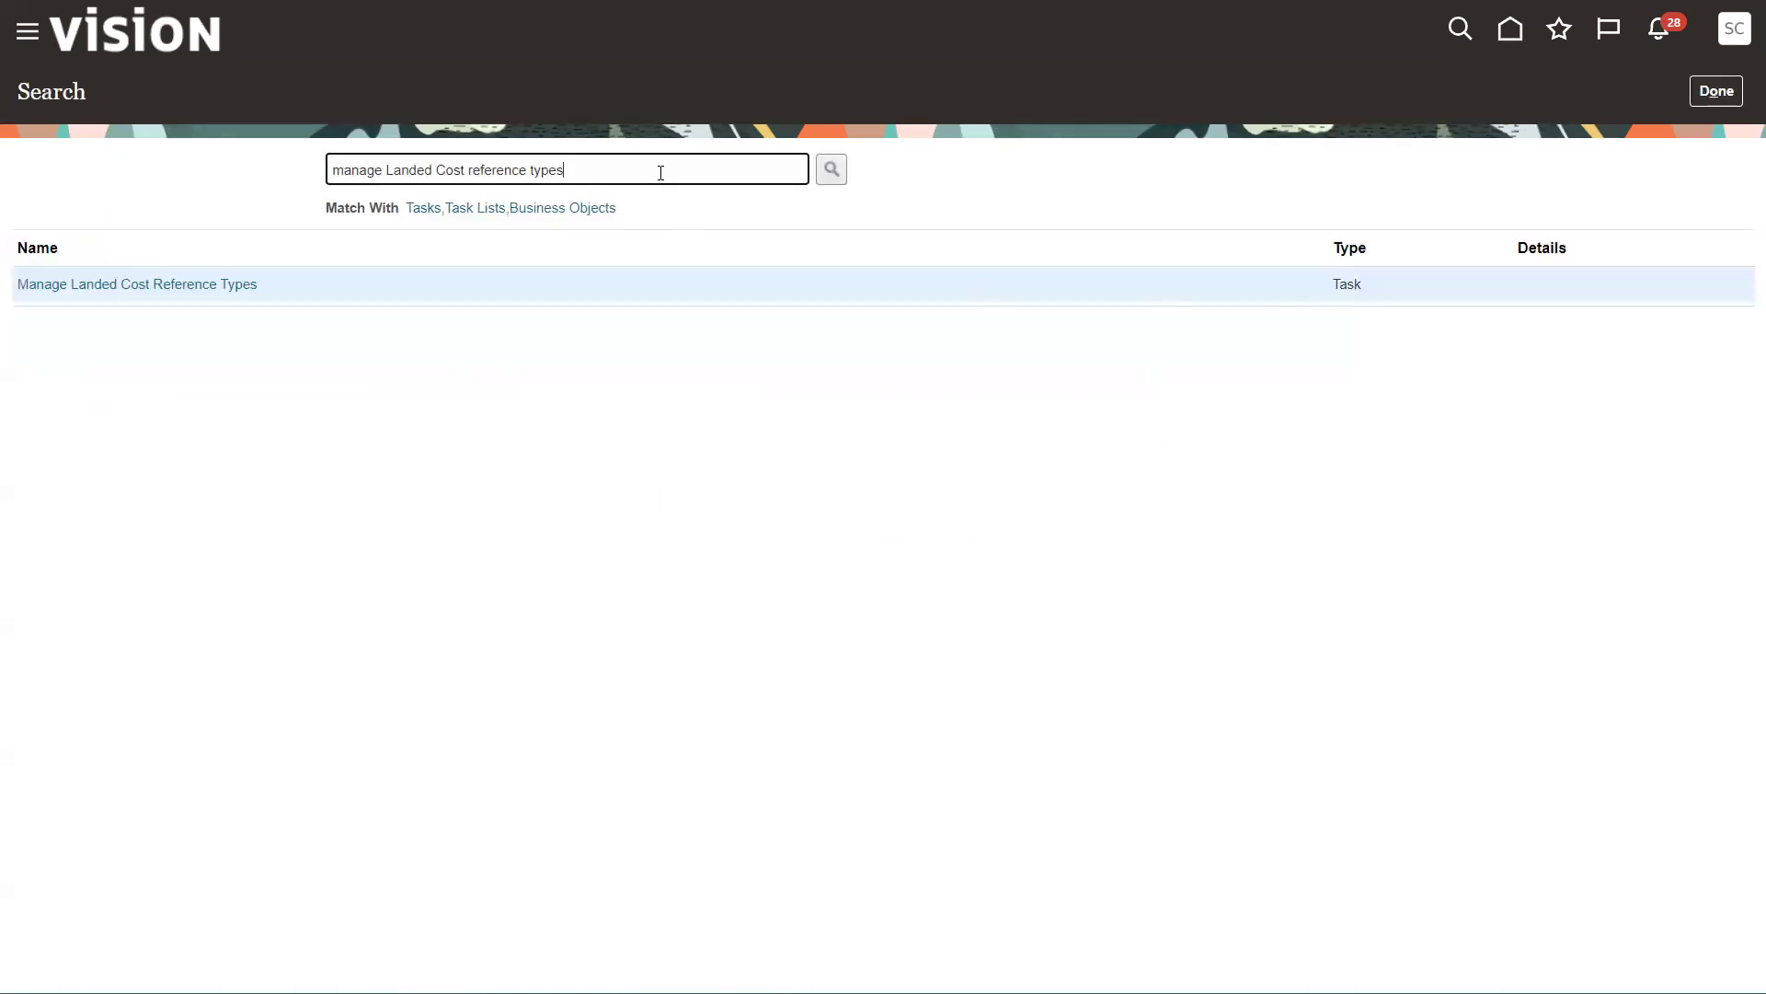
pyautogui.moveTo(659, 169); pyautogui.dragTo(276, 192)
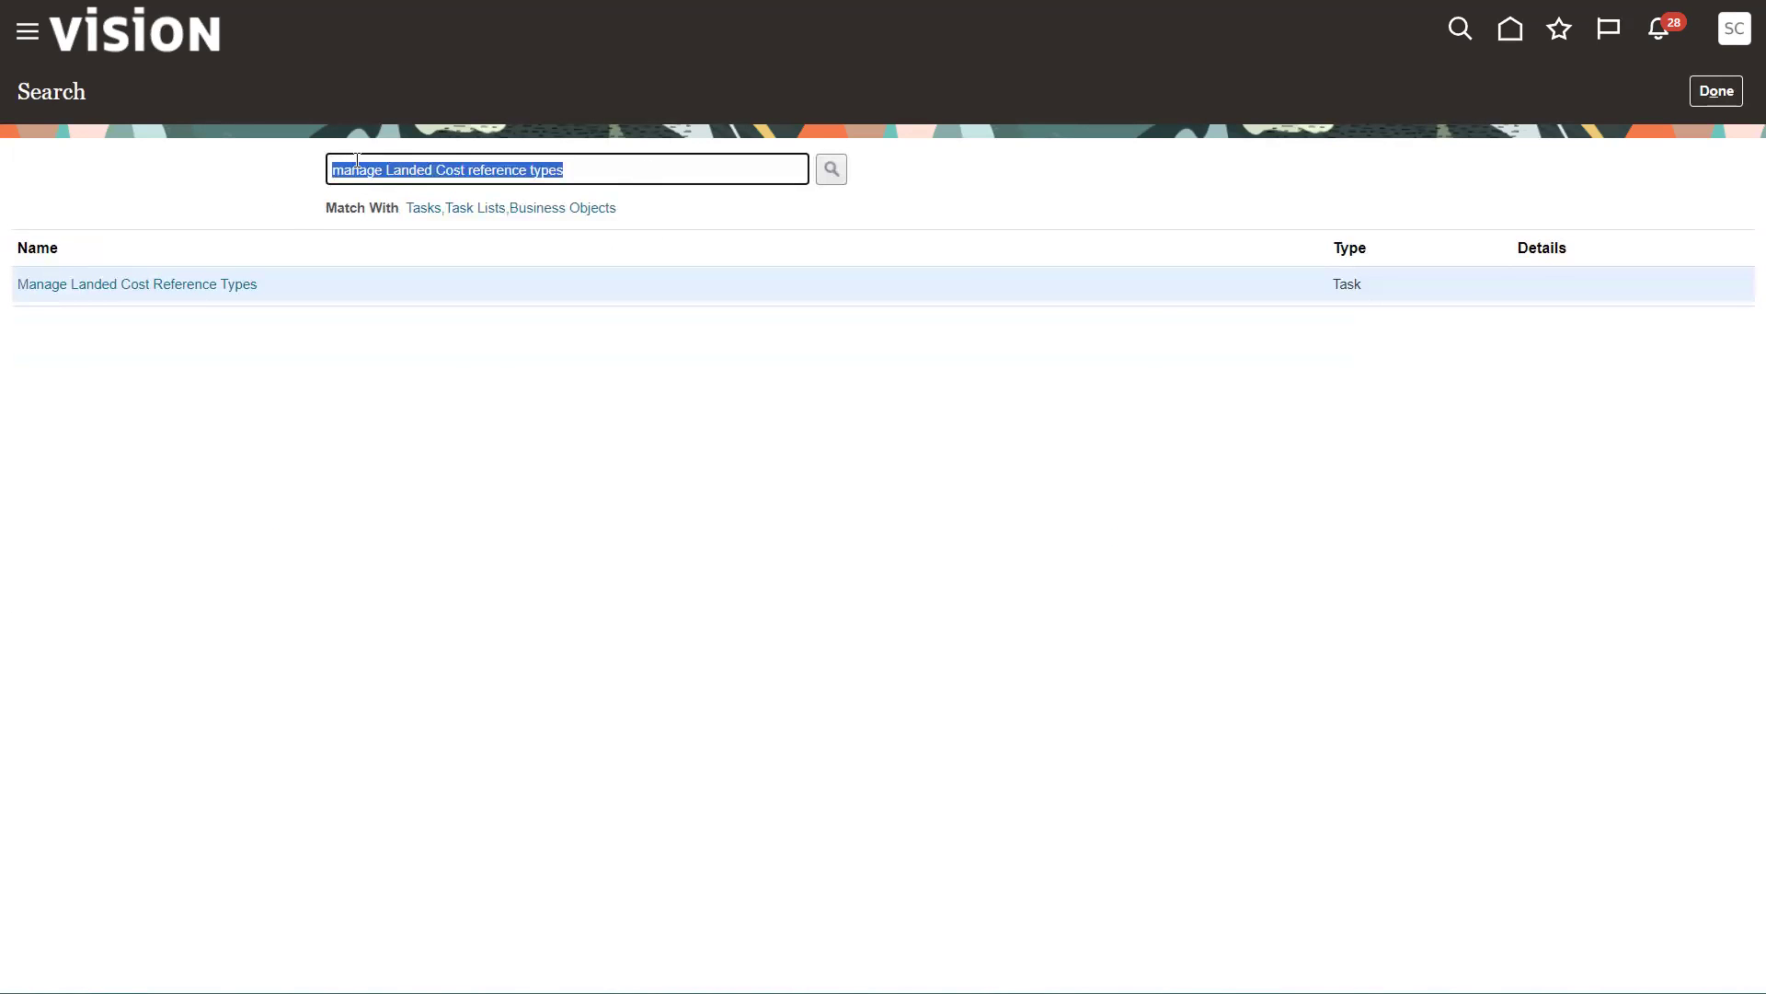
pyautogui.write('manage ')
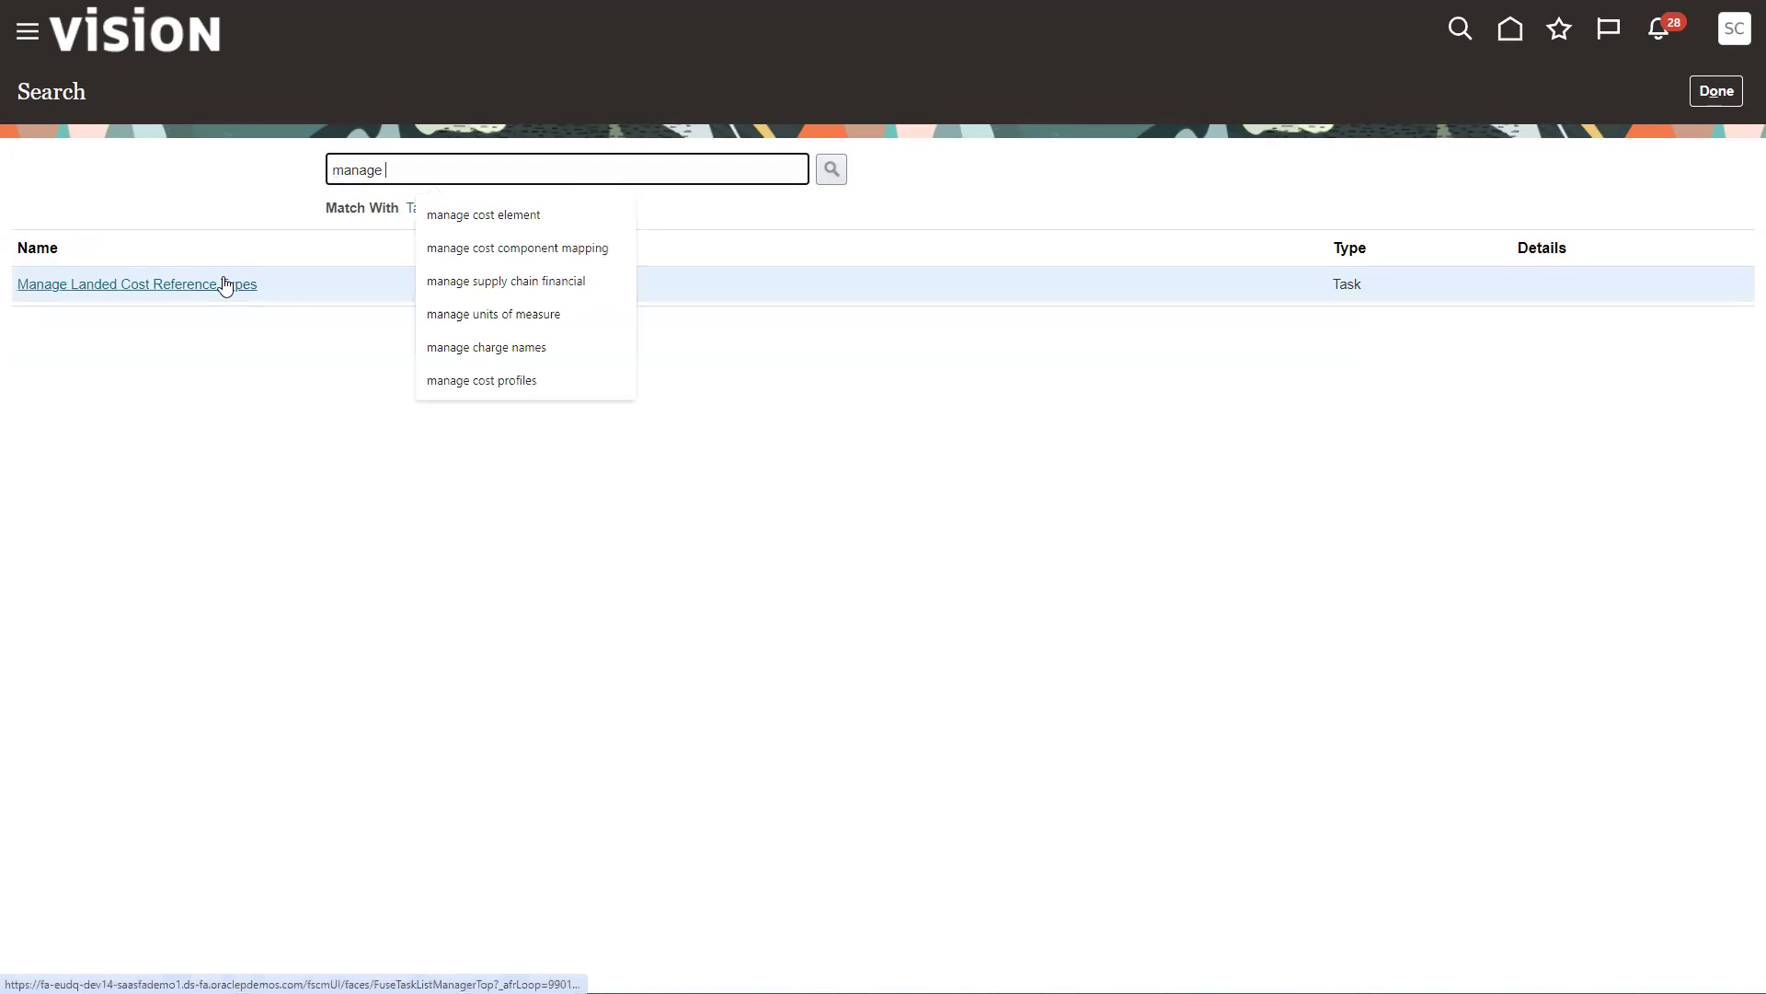
pyautogui.write('routes')
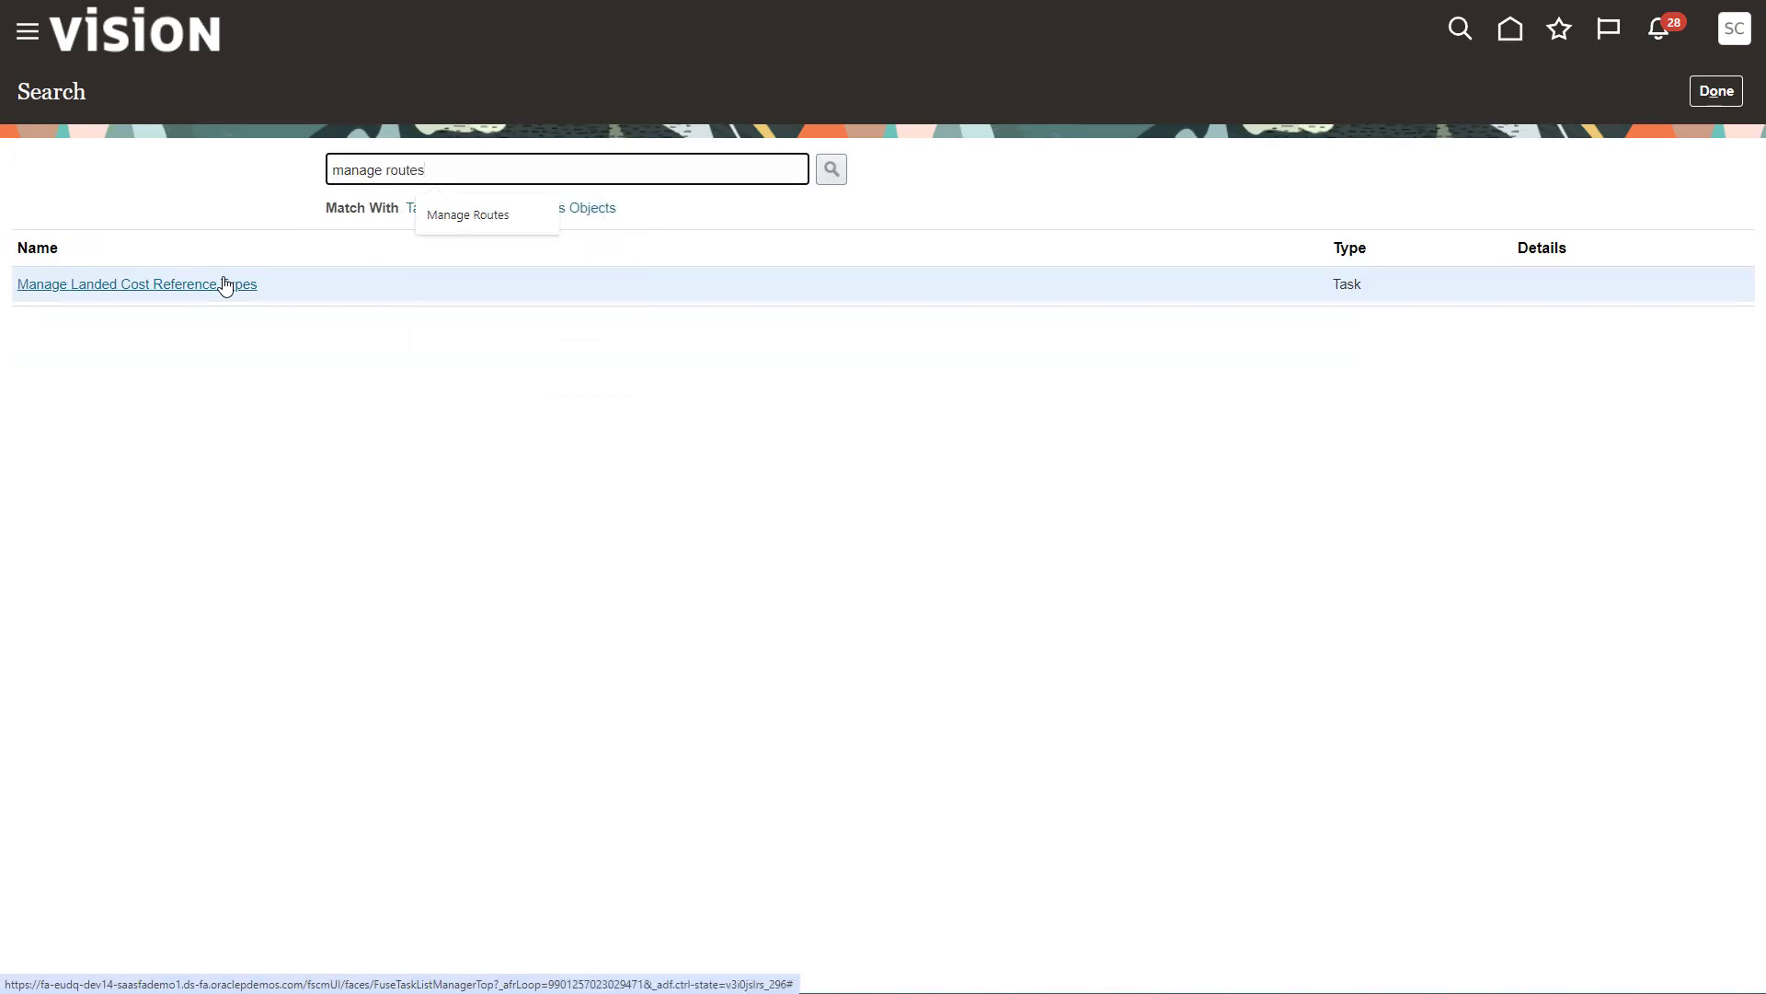
pyautogui.click(454, 225)
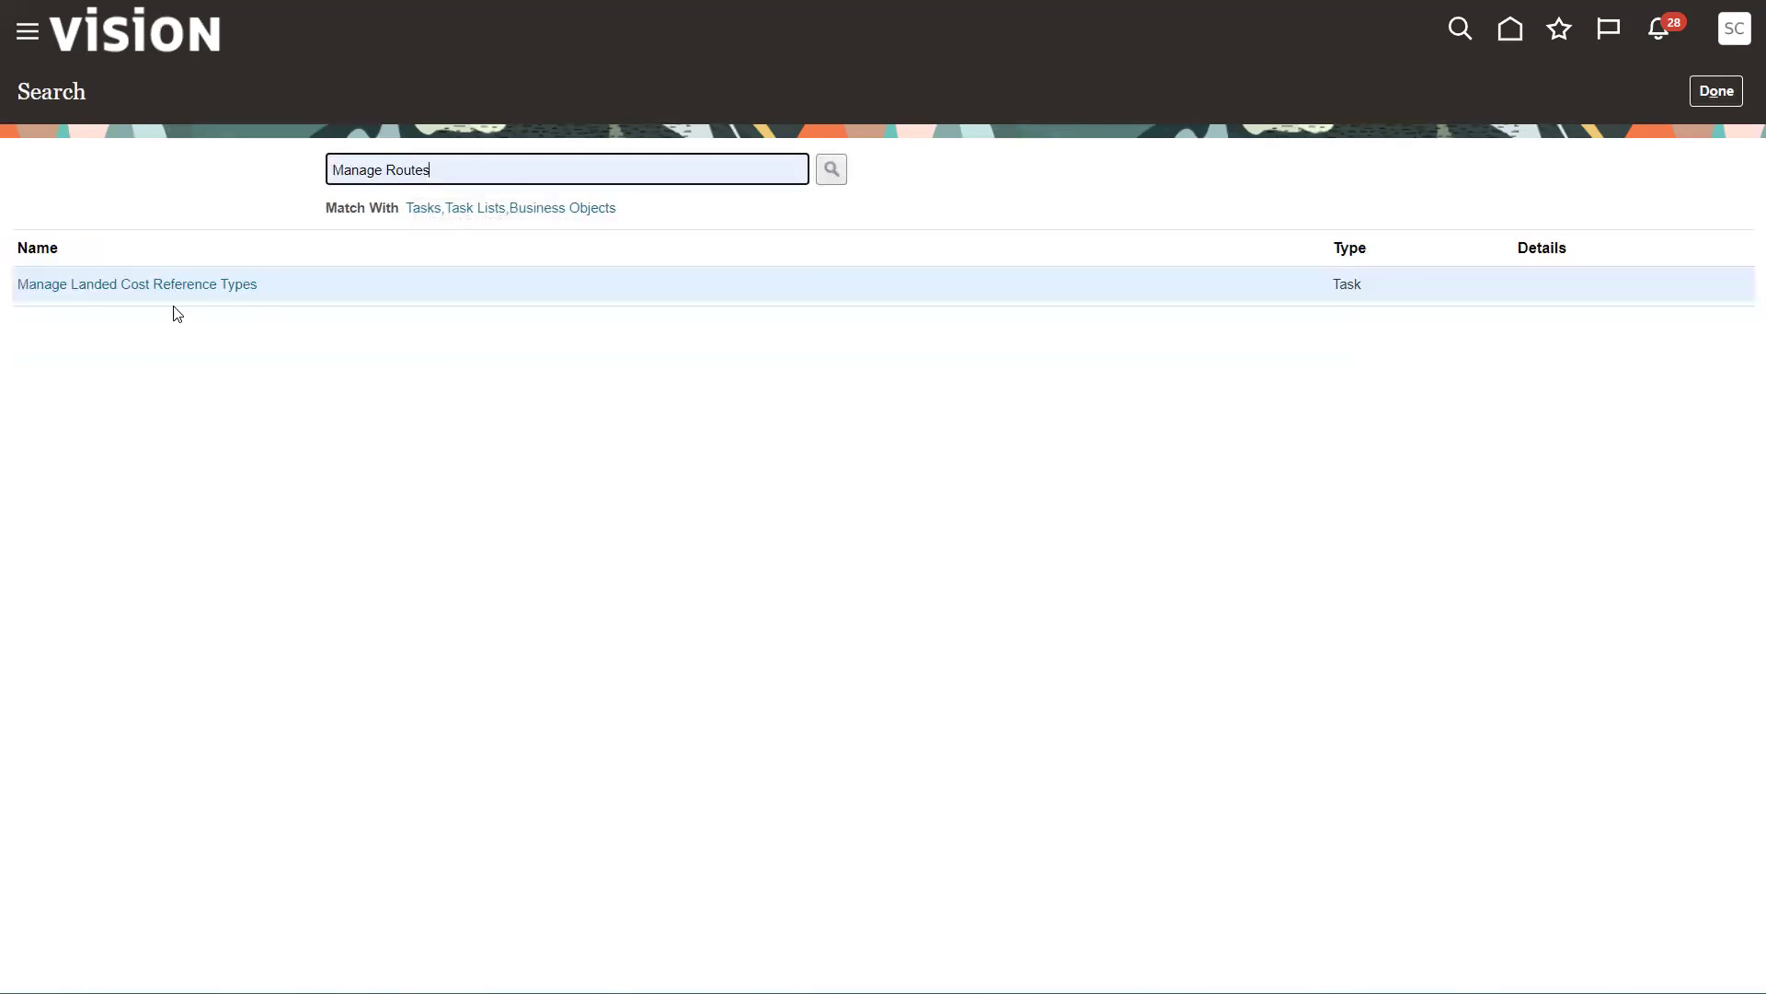
pyautogui.click(827, 175)
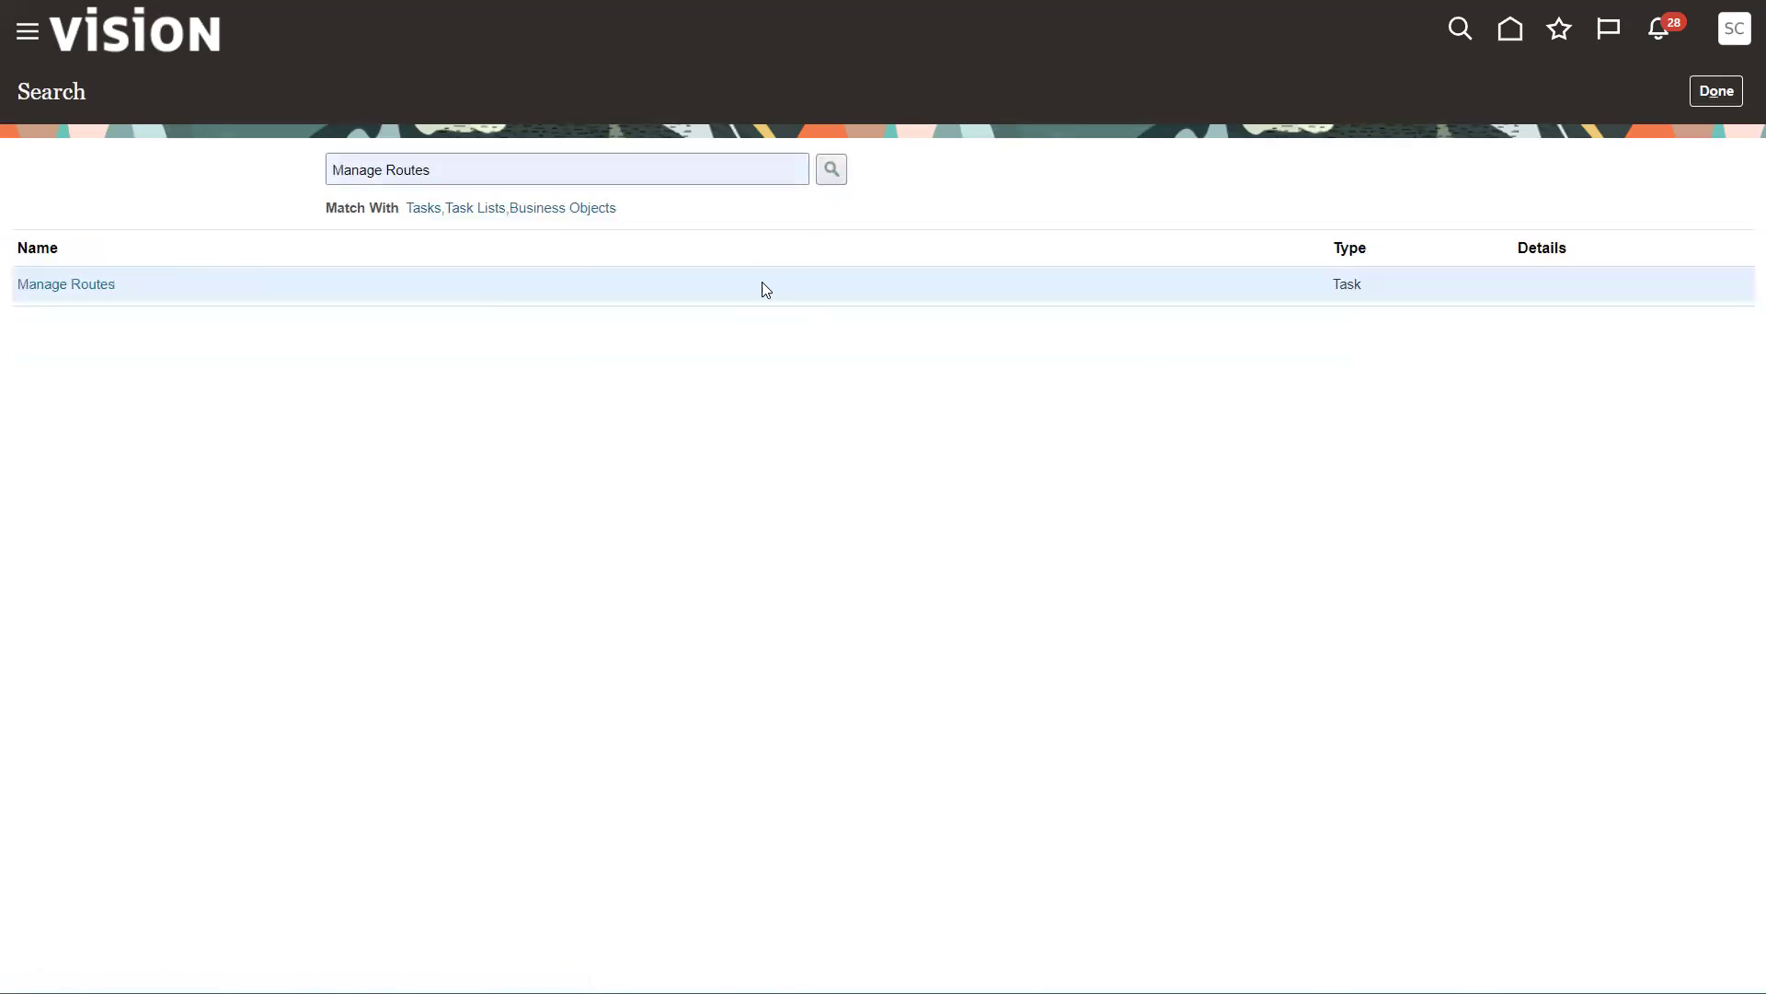
pyautogui.click(83, 287)
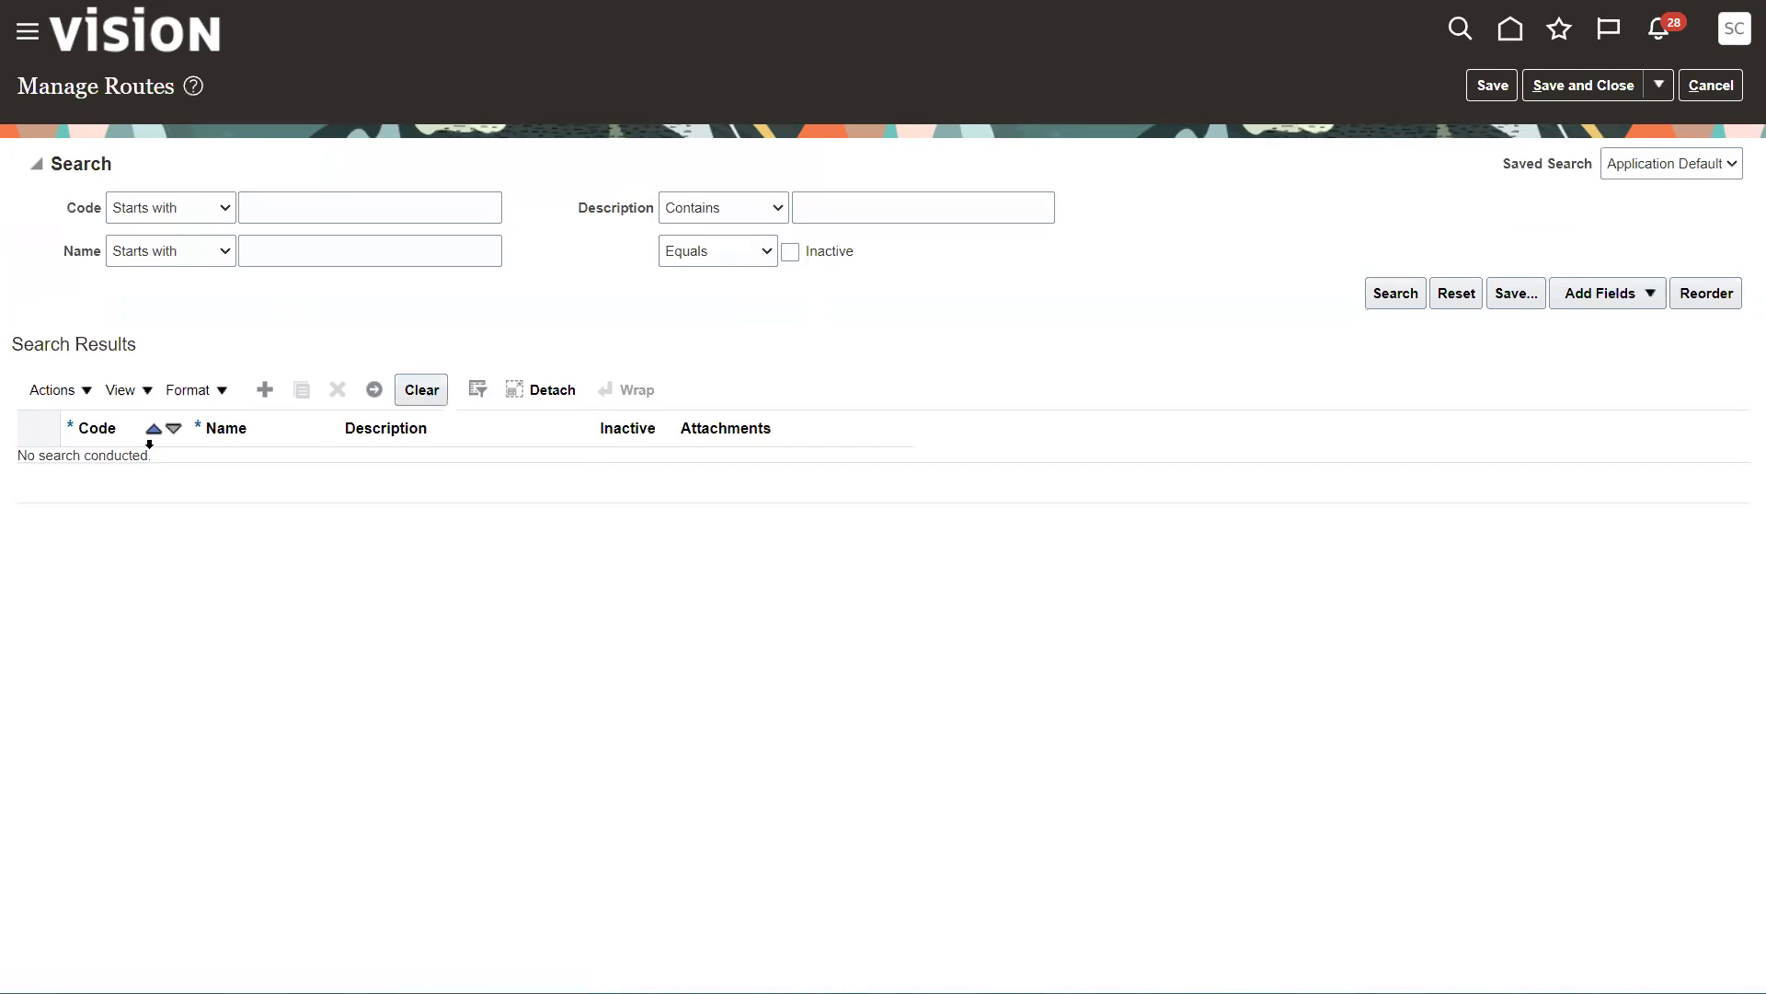
# - List the routes, review China1 'Shaghai-SFO' (Shanghai to San Francisco), then save and close
pyautogui.click(1396, 293)
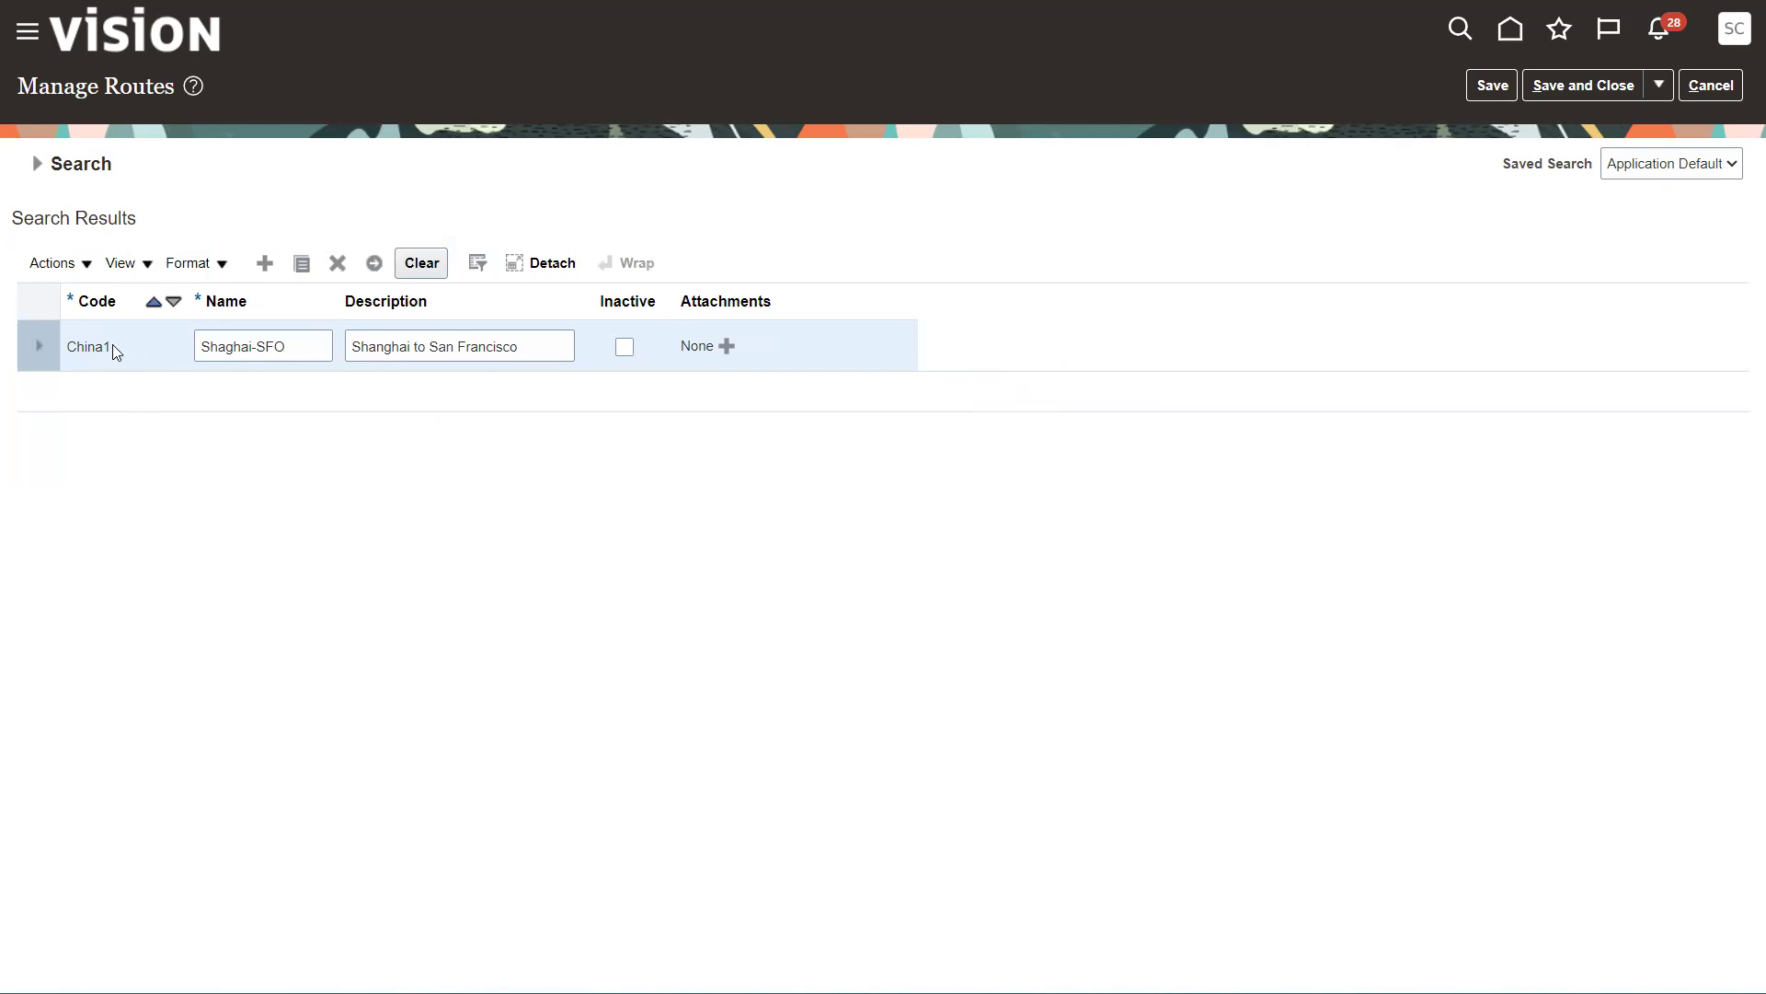
pyautogui.moveTo(112, 348); pyautogui.dragTo(52, 352)
pyautogui.moveTo(297, 353); pyautogui.dragTo(193, 355)
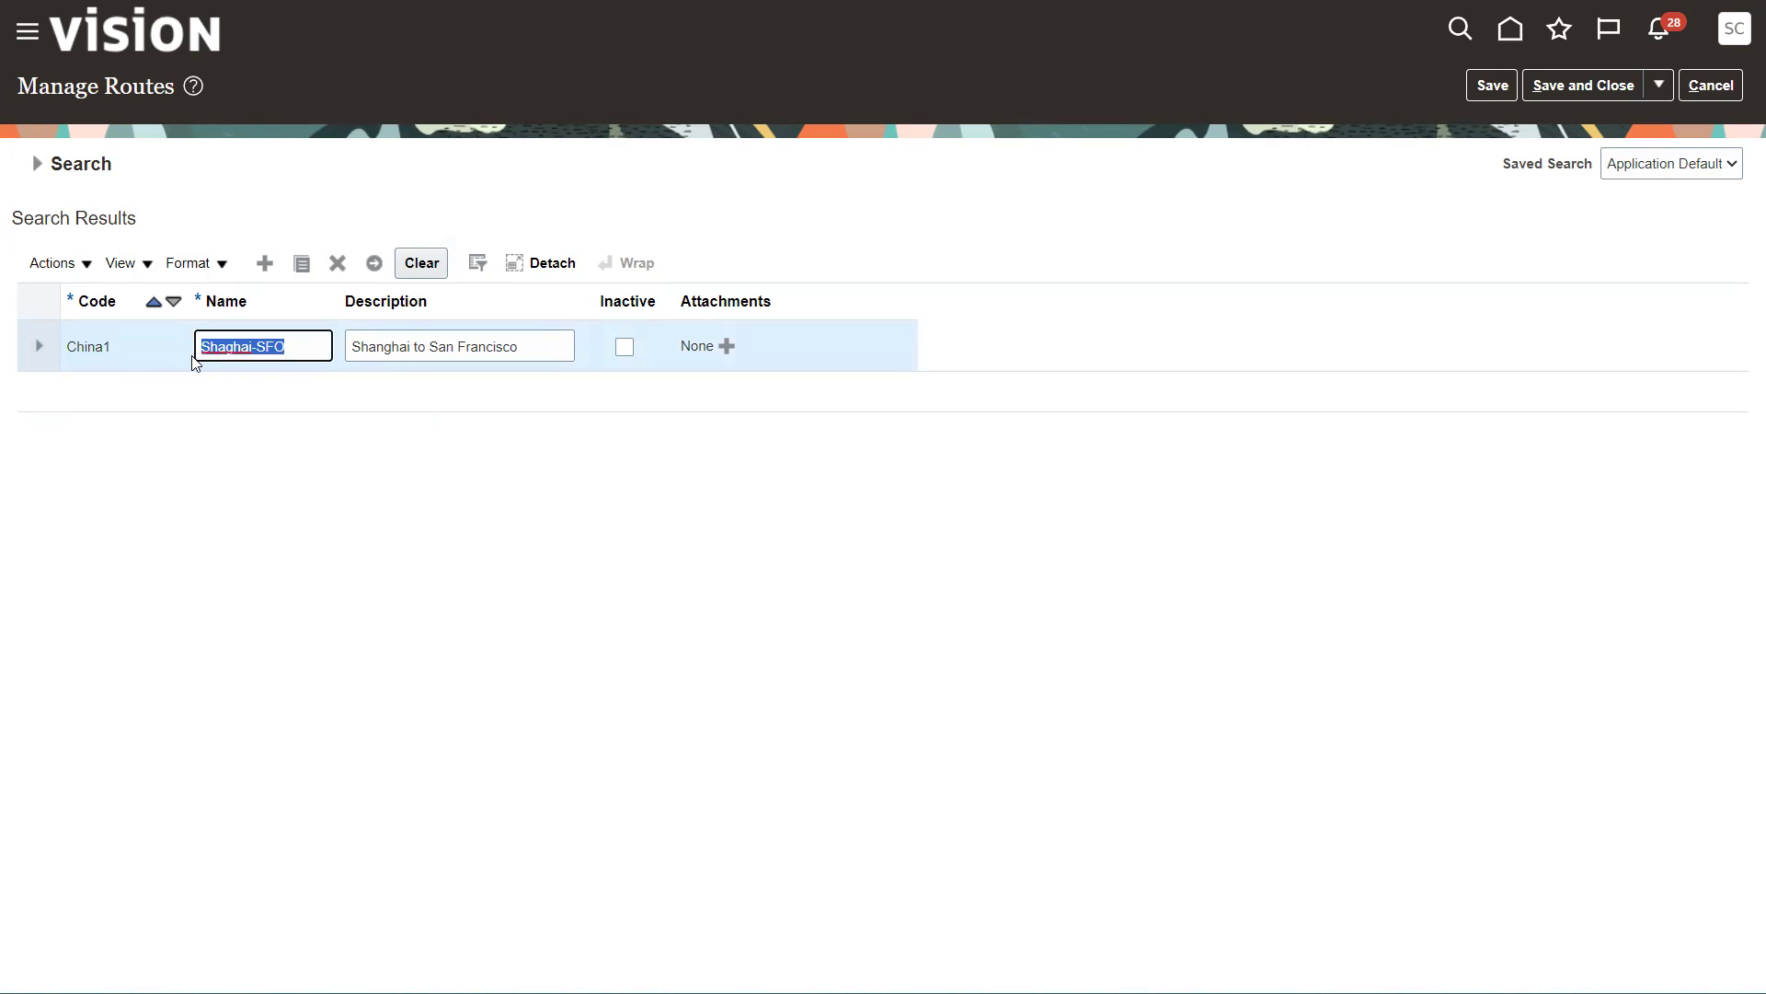
pyautogui.click(534, 351)
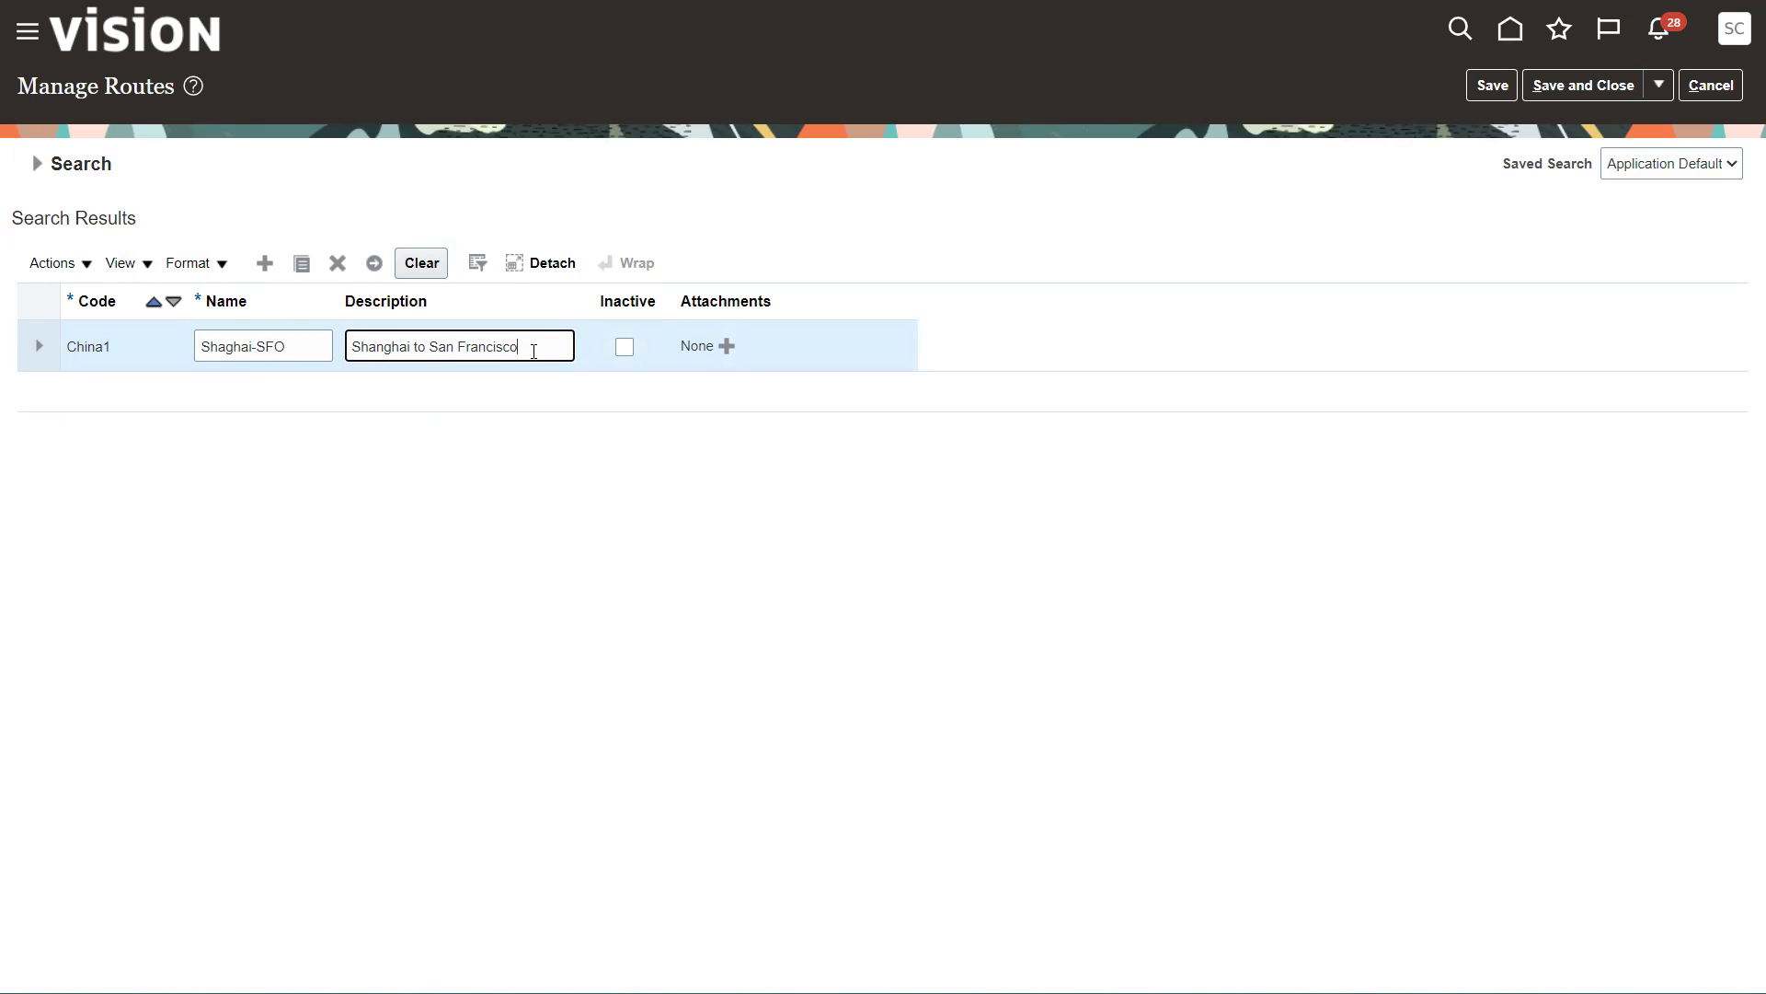
pyautogui.click(1583, 85)
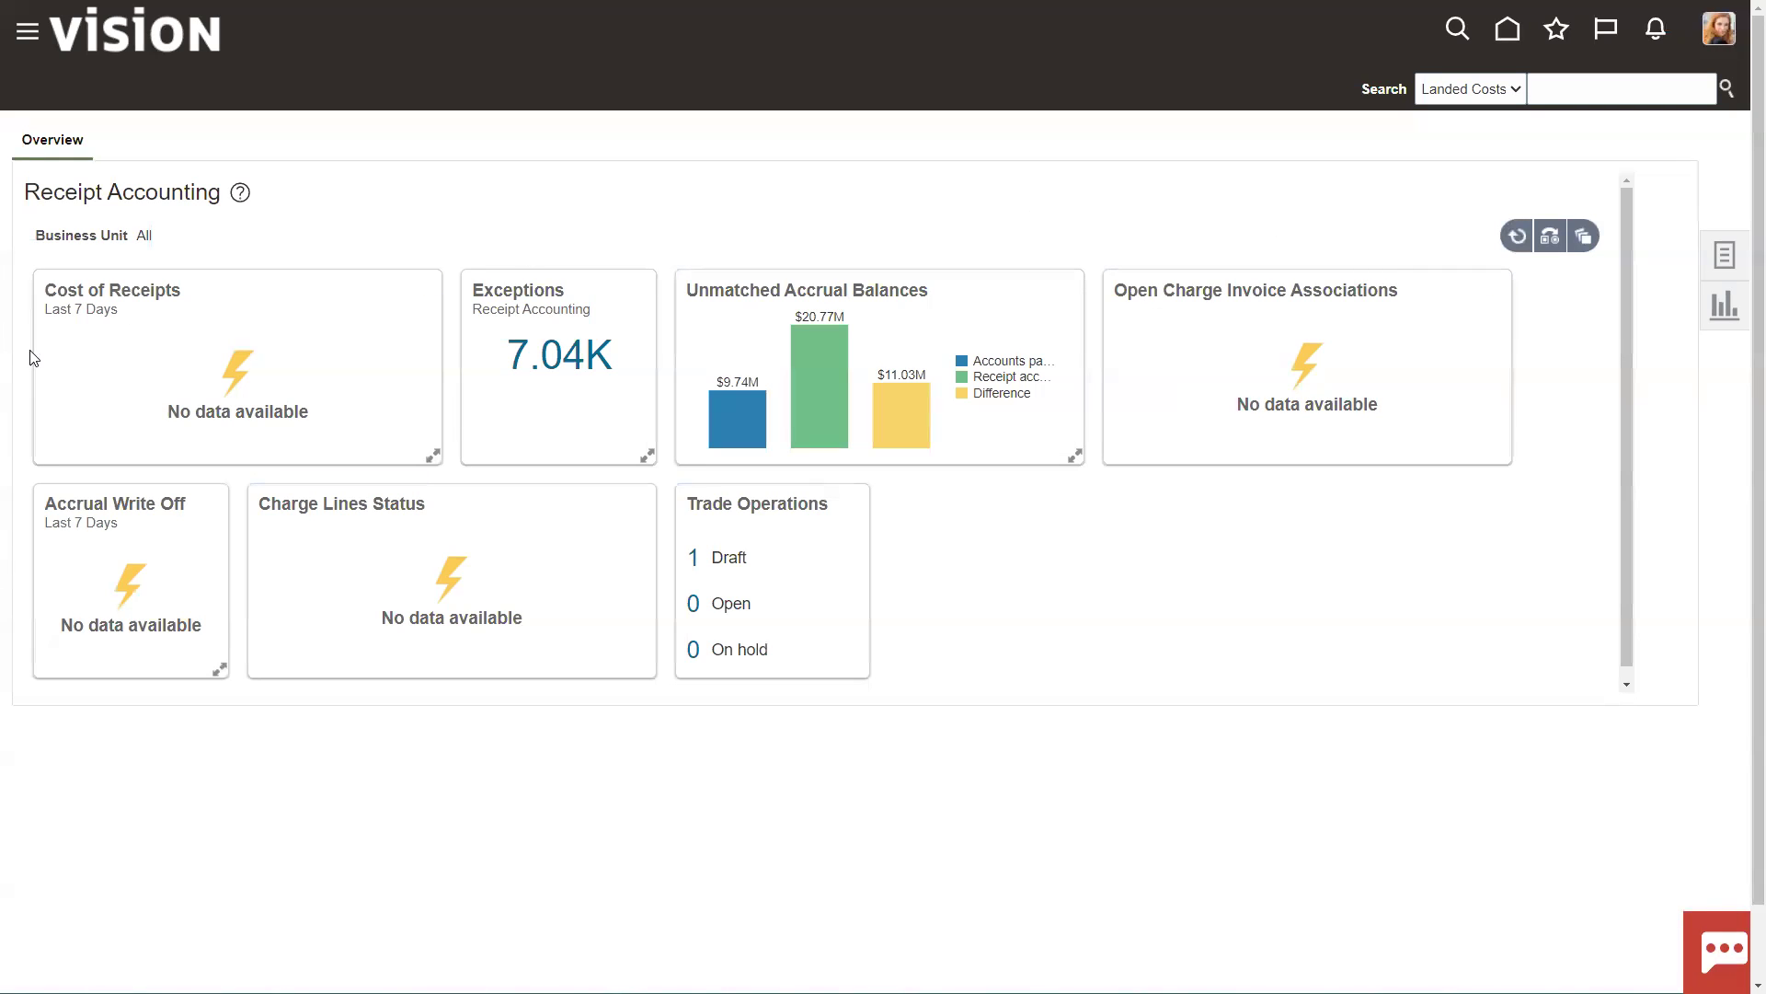
# - Show the Receipt Accounting task list with its Landed Costs tasks
pyautogui.moveTo(22, 197); pyautogui.dragTo(223, 208)
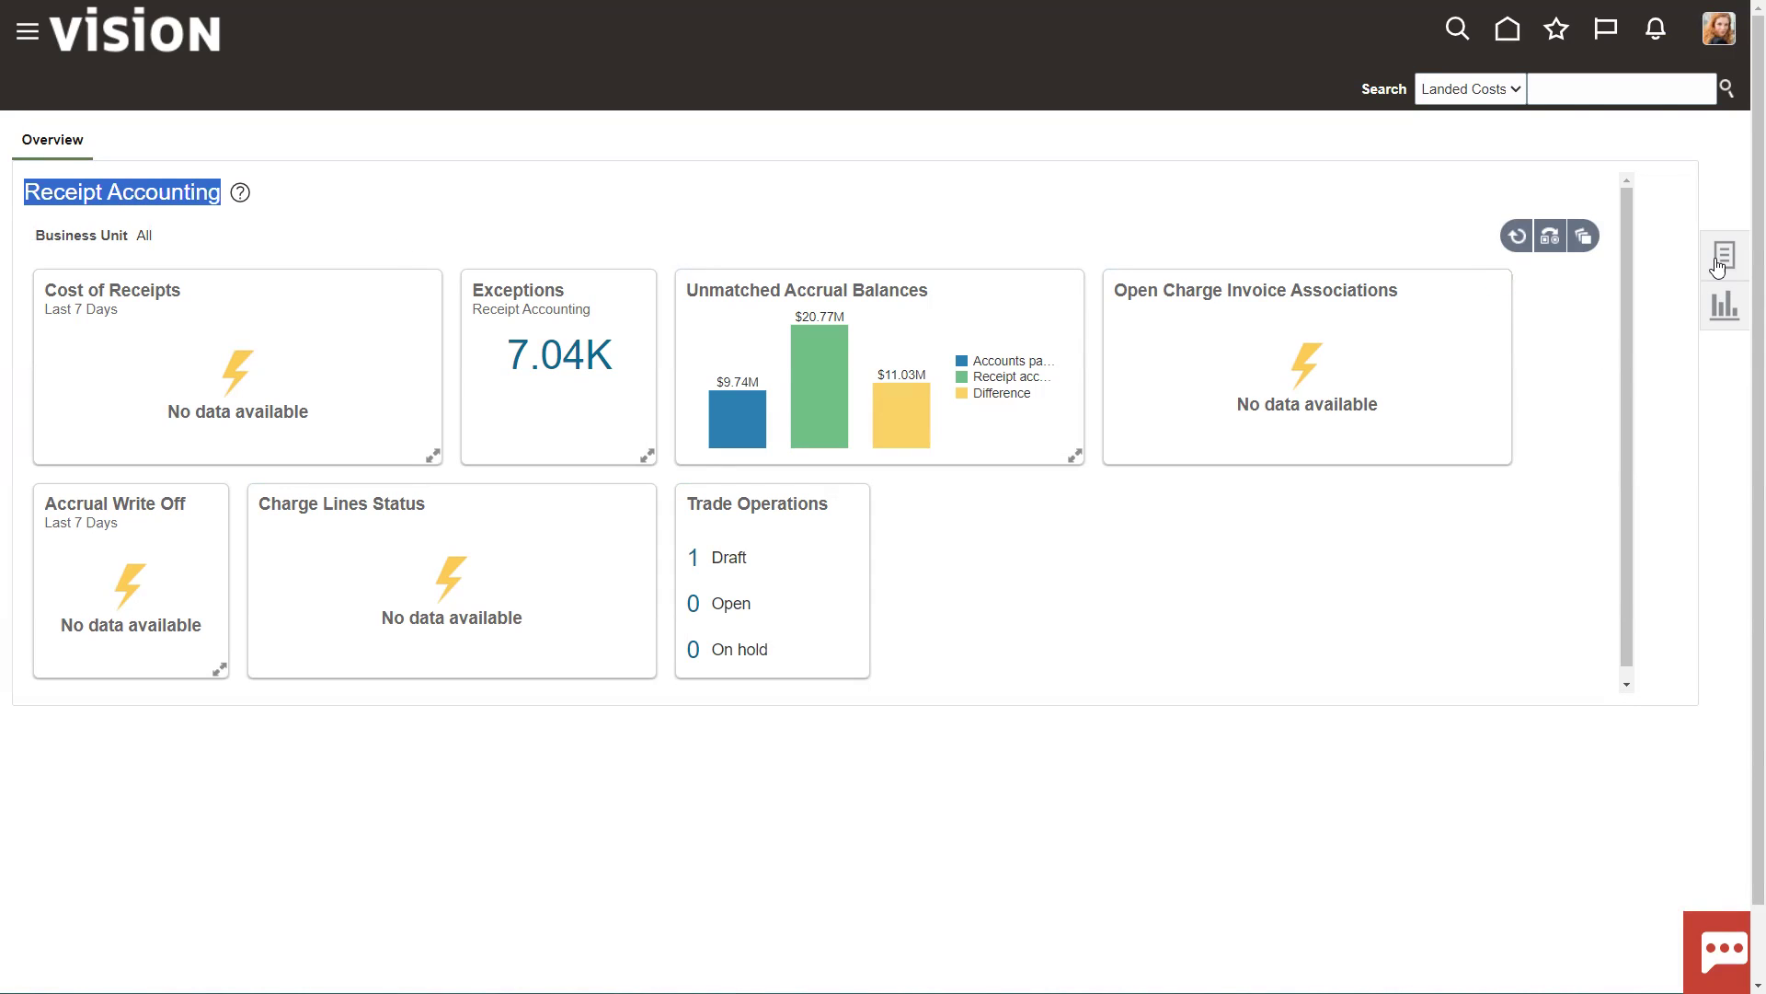
pyautogui.click(1720, 262)
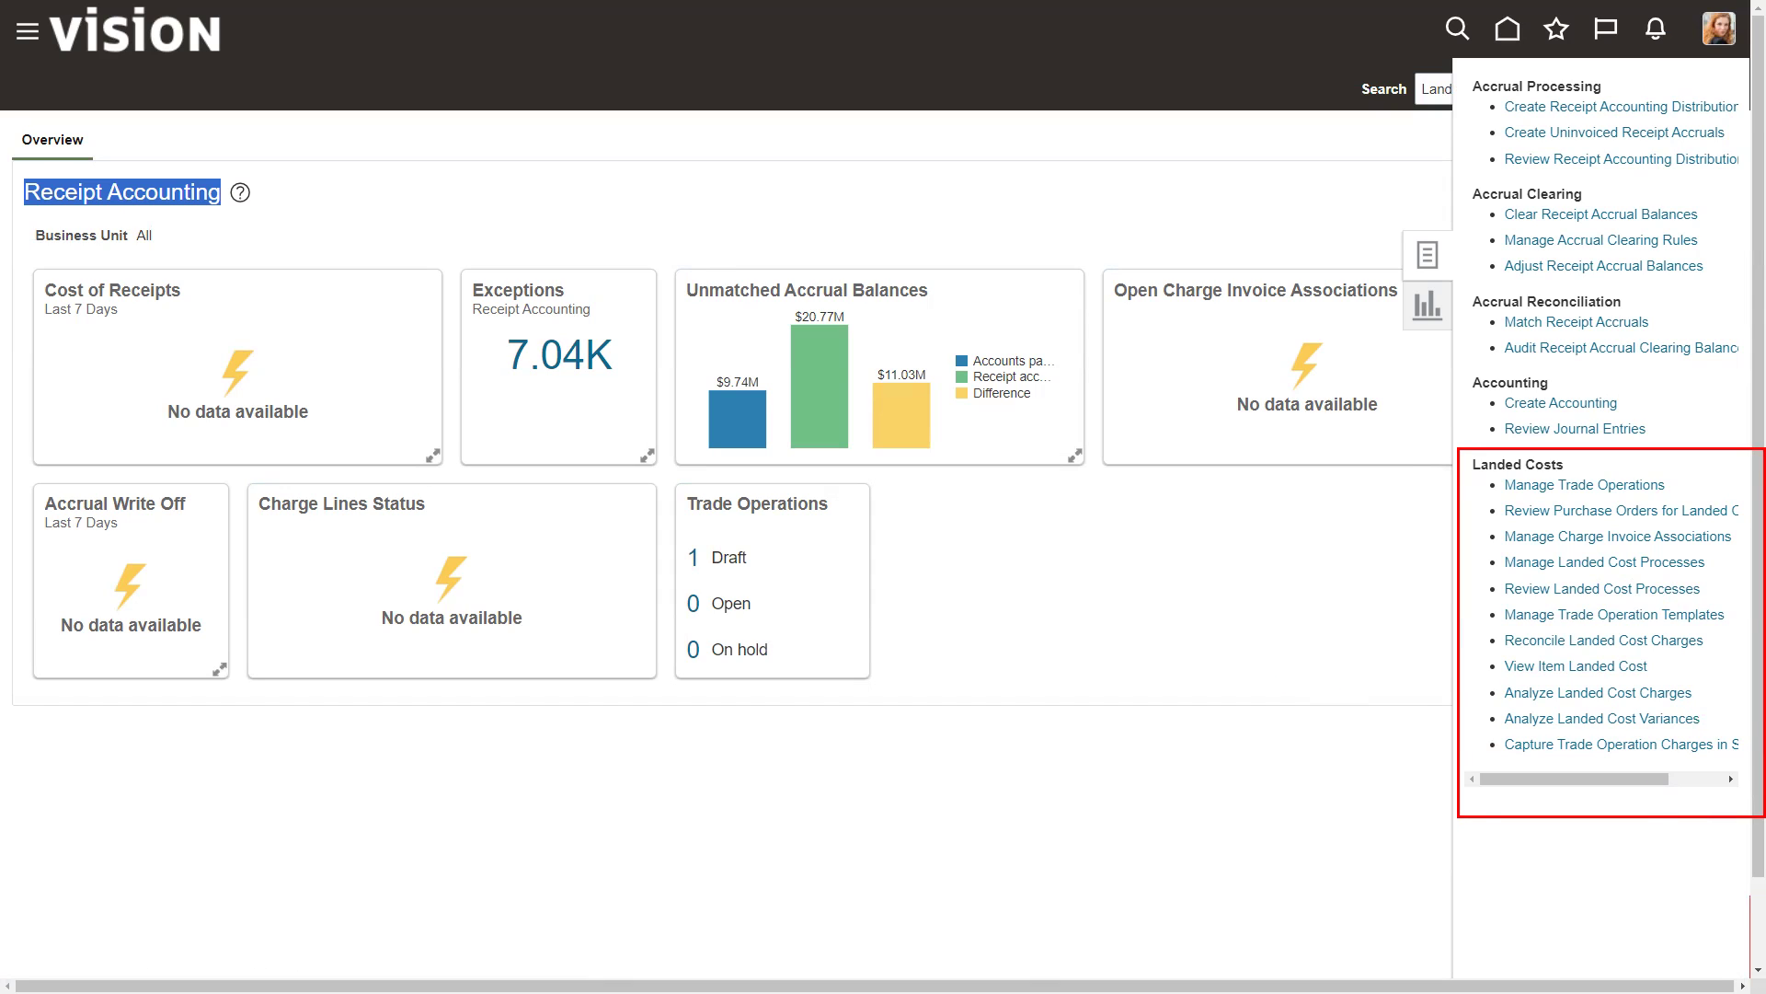
# - Open trade operation China1 in Manage Trade Operations and confirm its route is Shaghai-SFO
pyautogui.click(1551, 482)
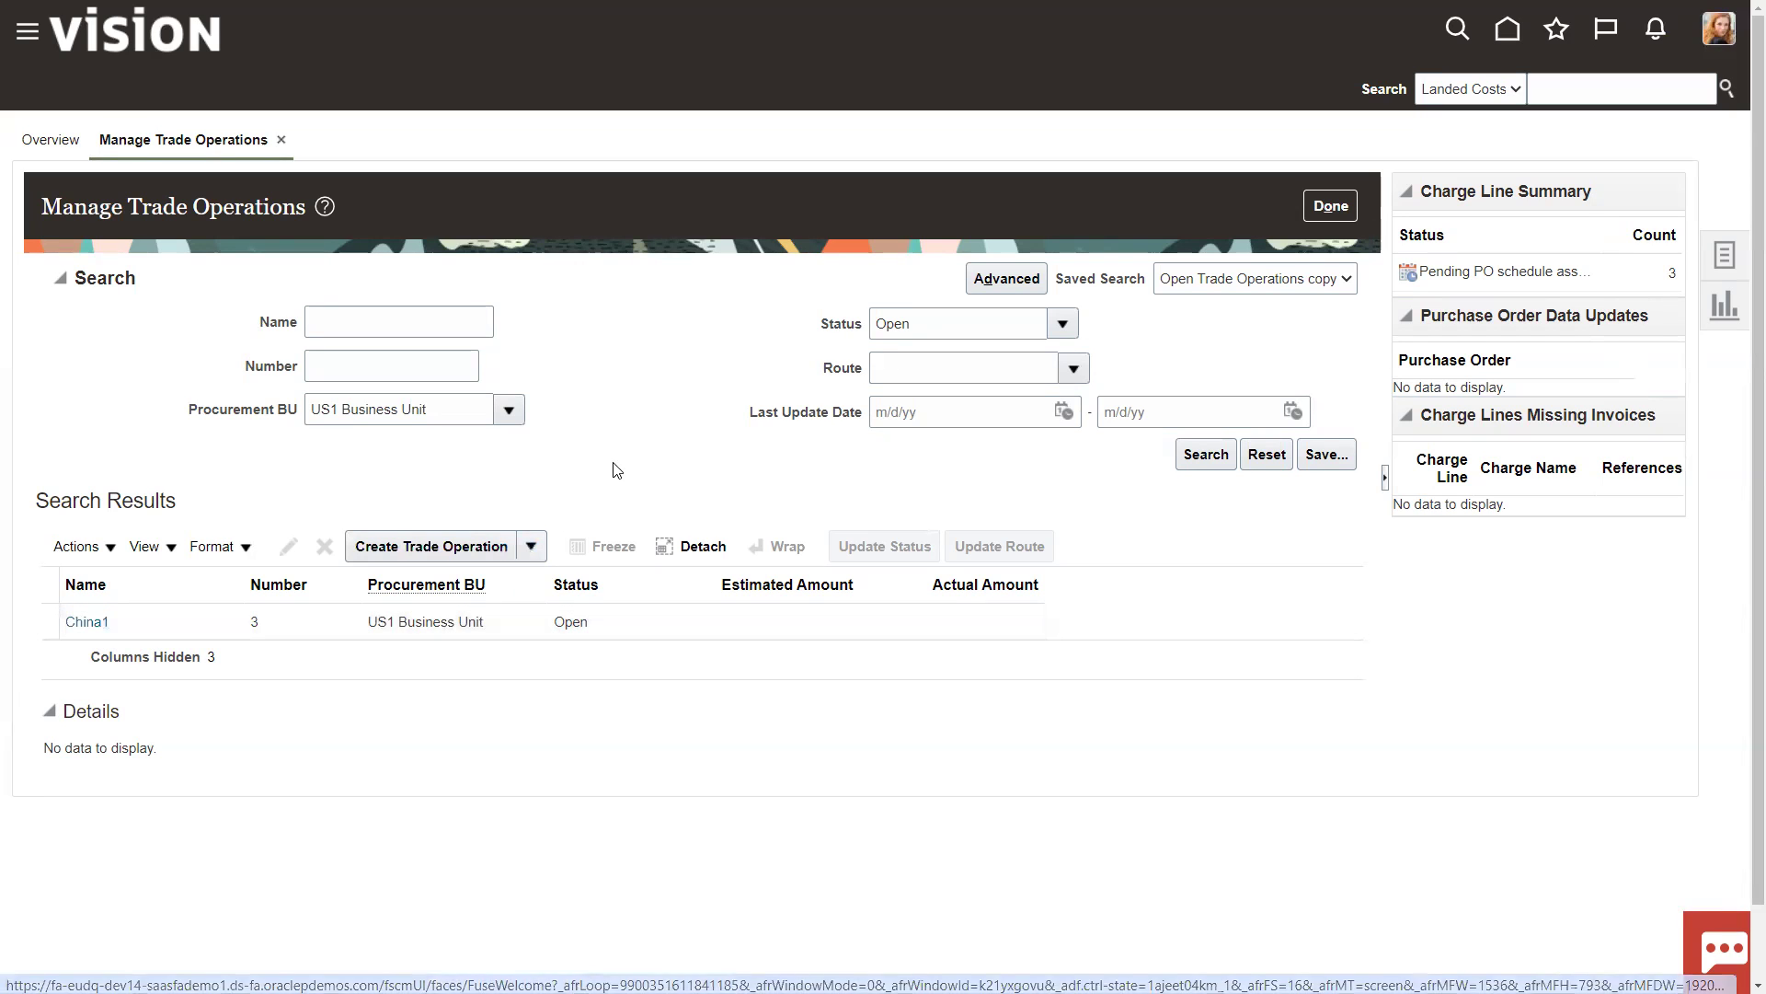
pyautogui.click(86, 624)
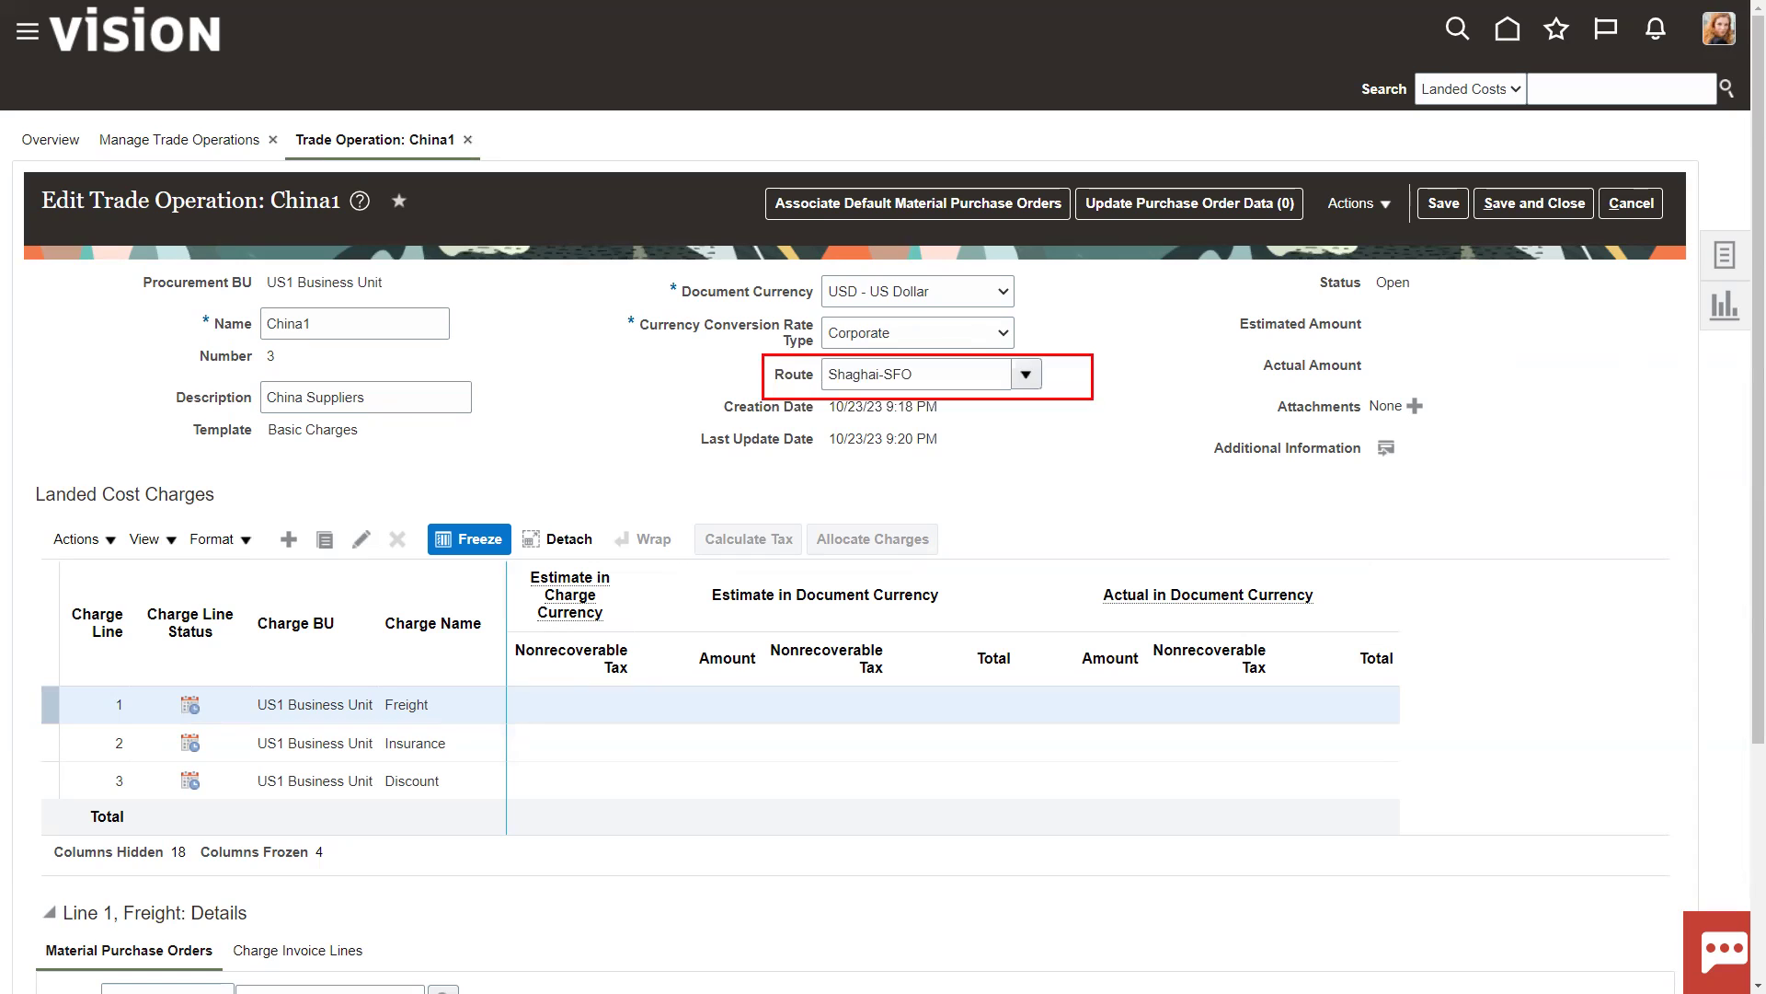
pyautogui.click(1025, 373)
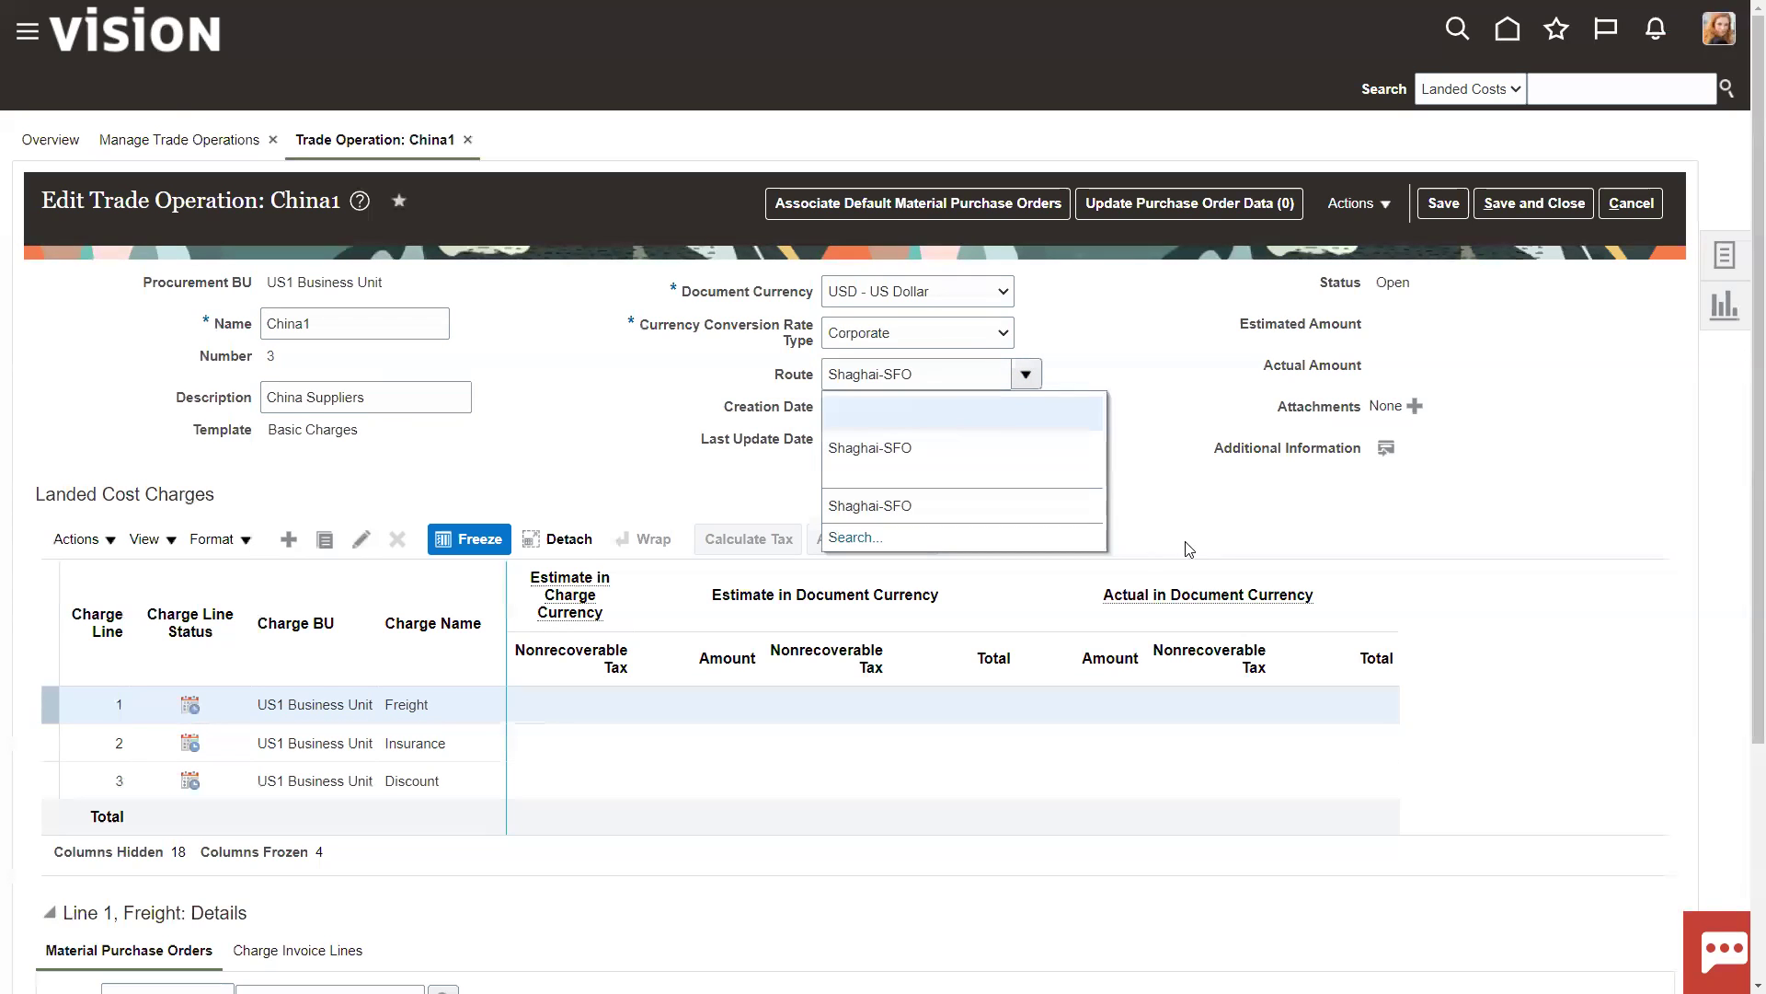
pyautogui.click(1191, 513)
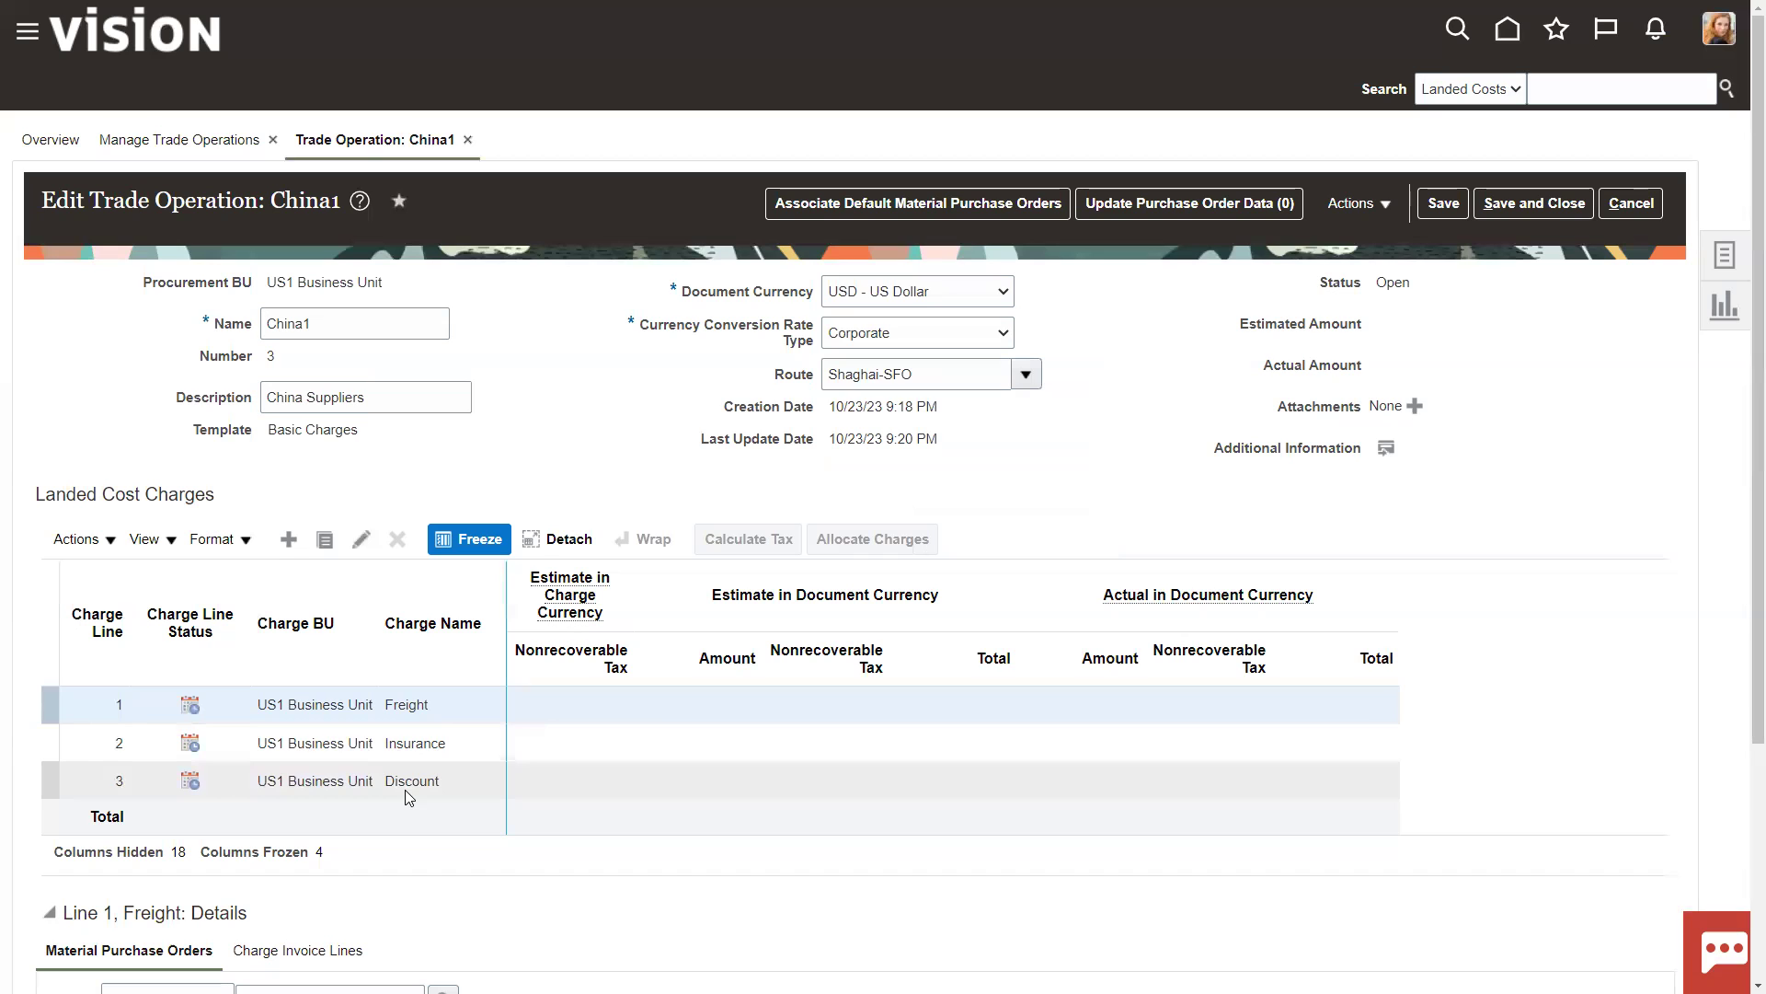
# - Create a new China1 charge line with Charge BU 'US1 Business Unit'
pyautogui.click(290, 544)
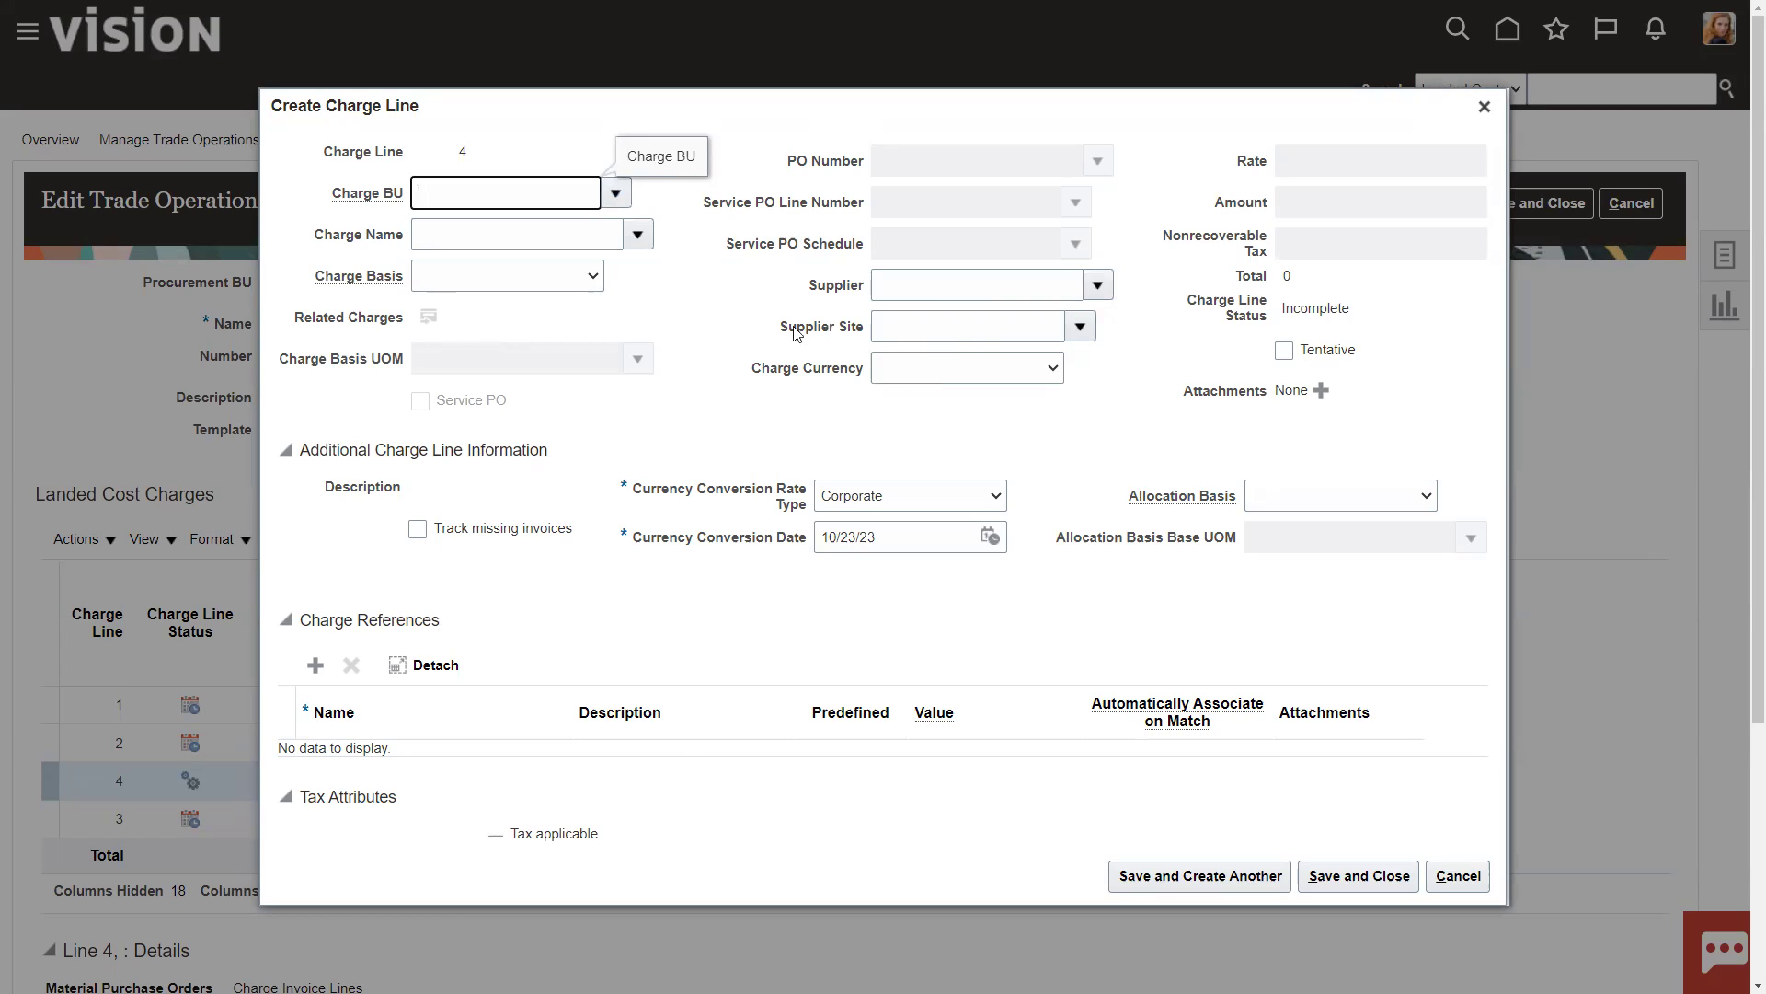
pyautogui.click(592, 276)
pyautogui.click(655, 410)
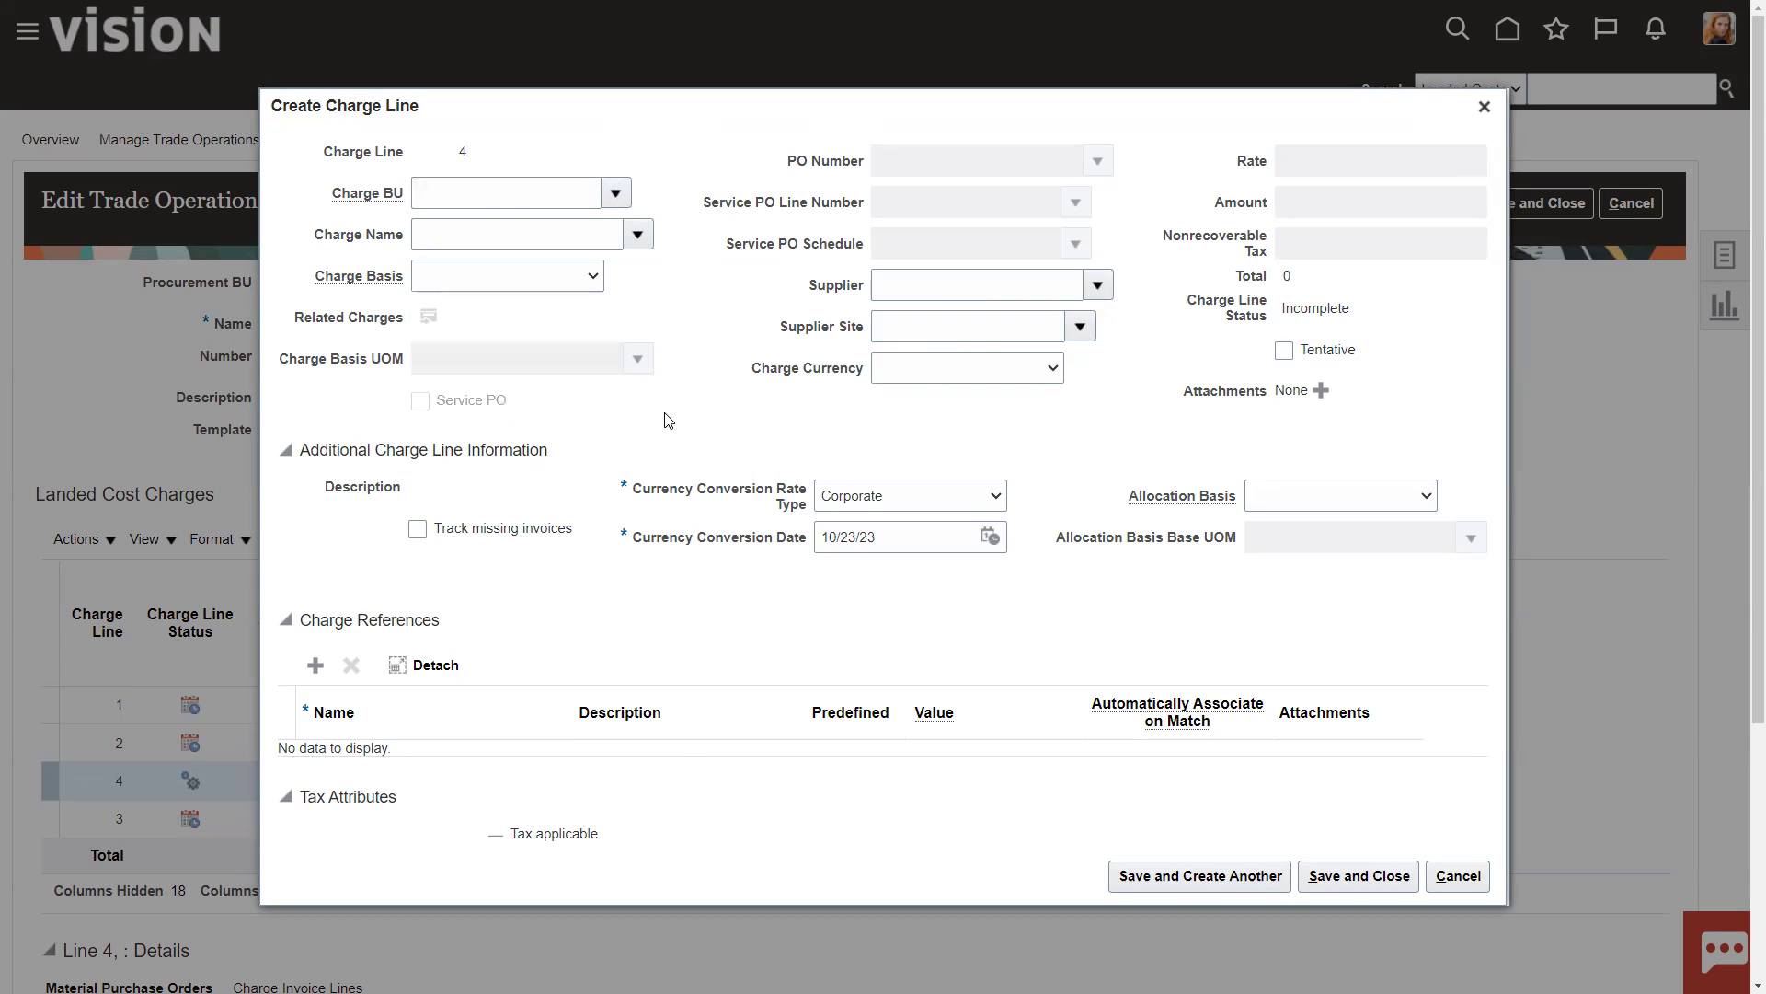
pyautogui.click(1424, 504)
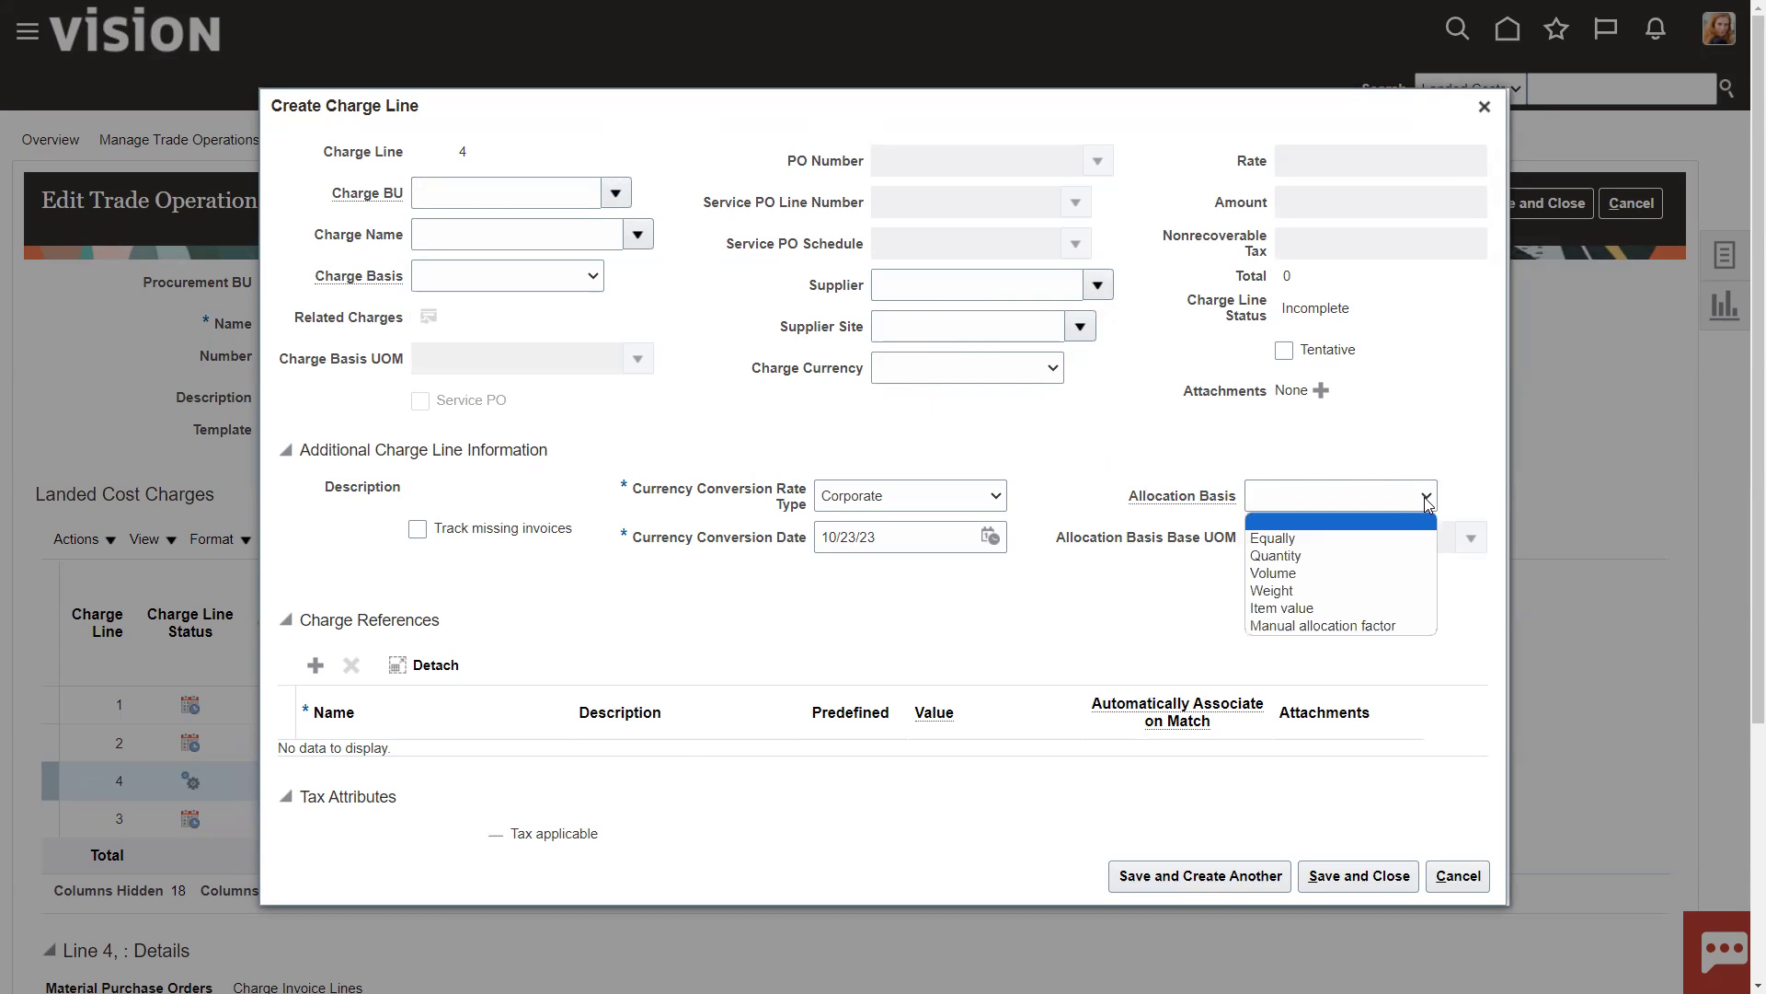
pyautogui.click(483, 582)
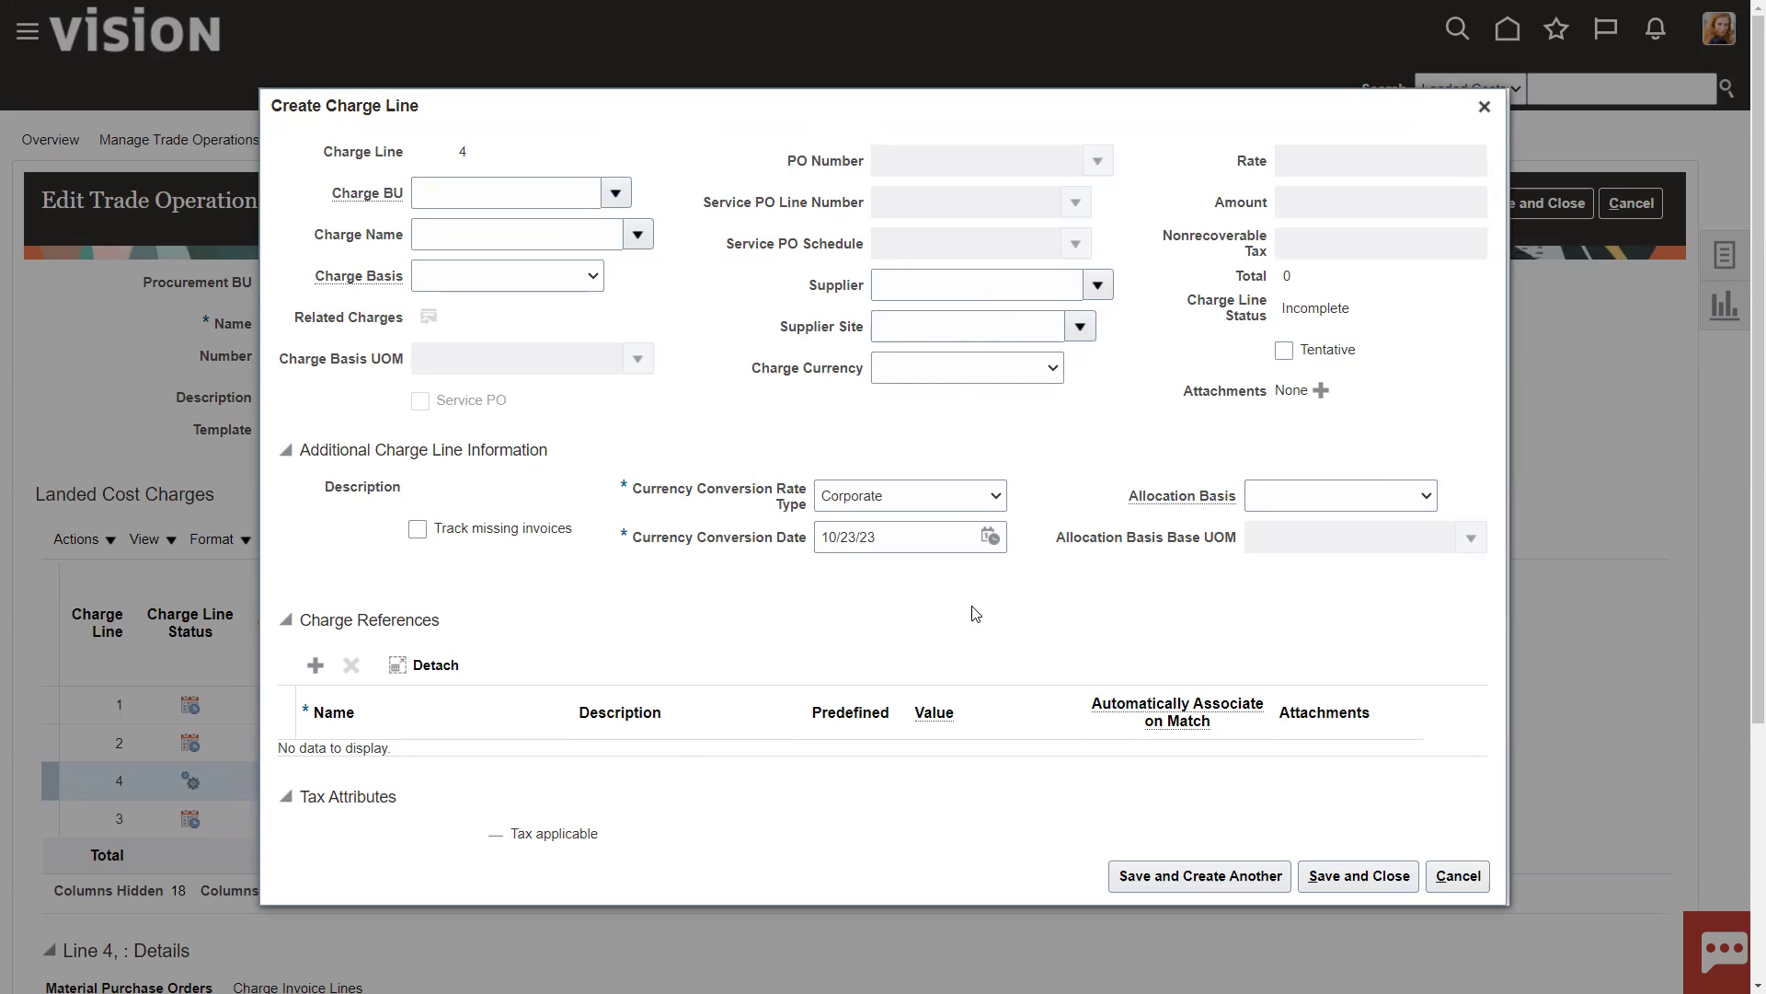
pyautogui.click(460, 189)
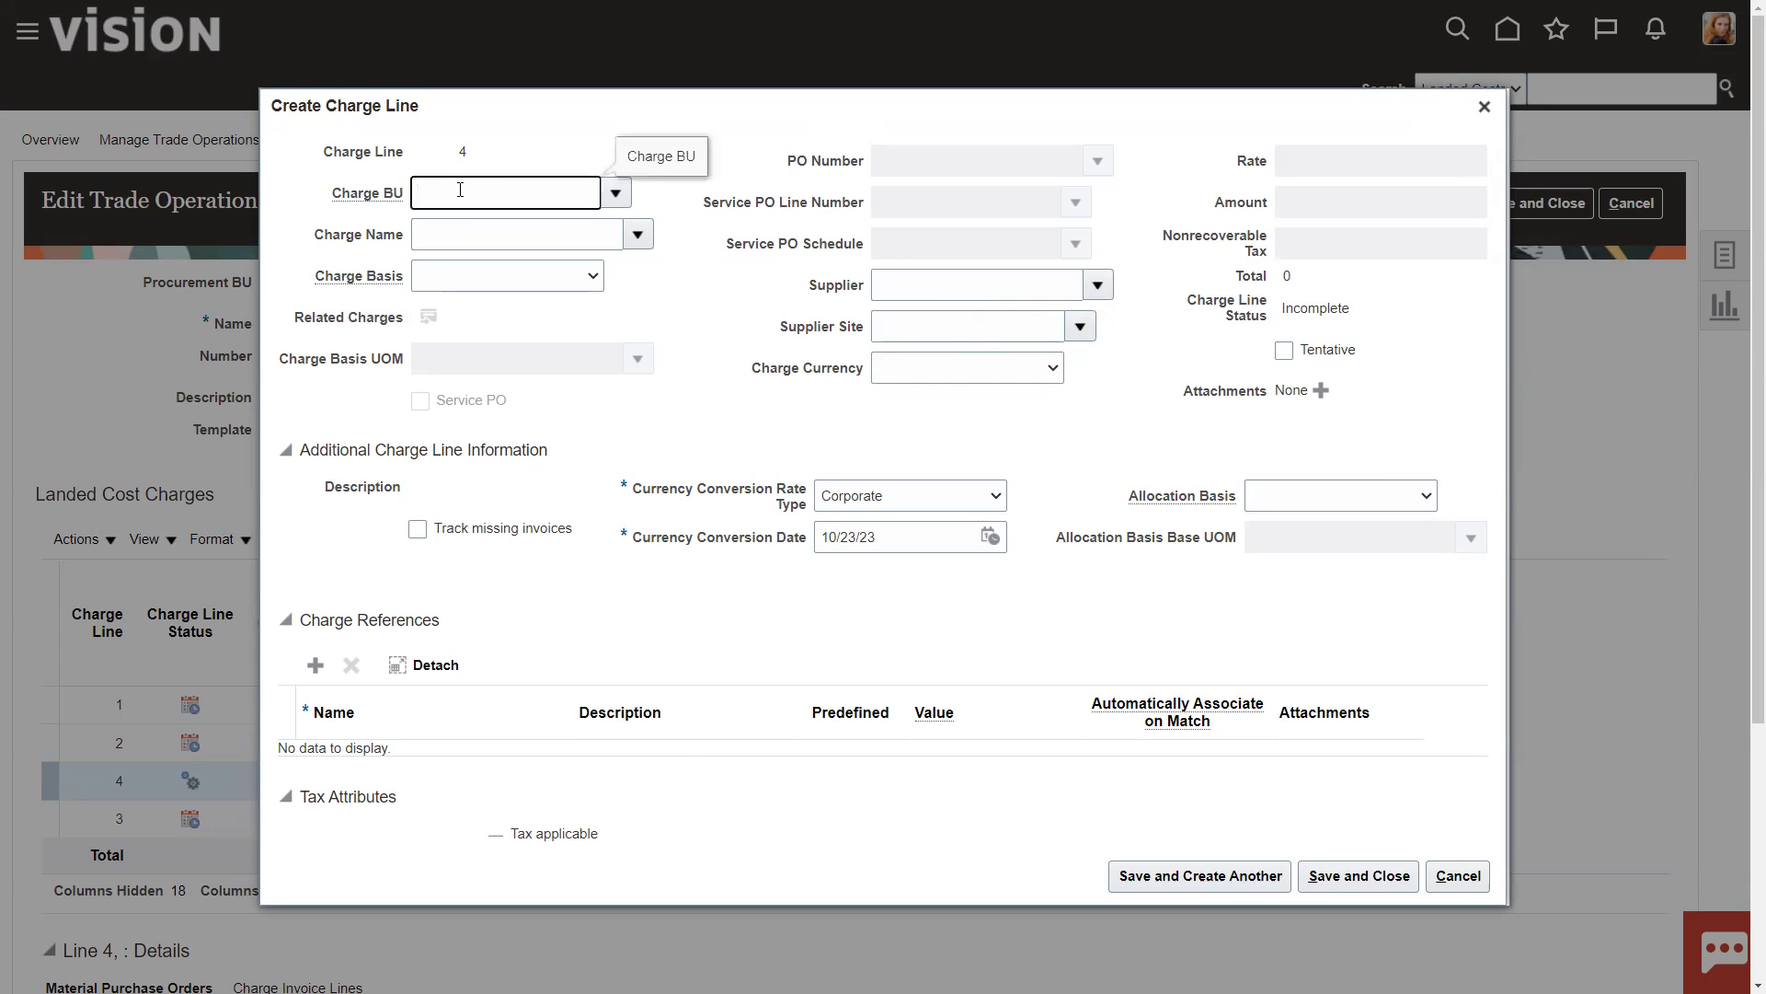
pyautogui.write('US1 BUusiness Unit')
pyautogui.press('Tab')
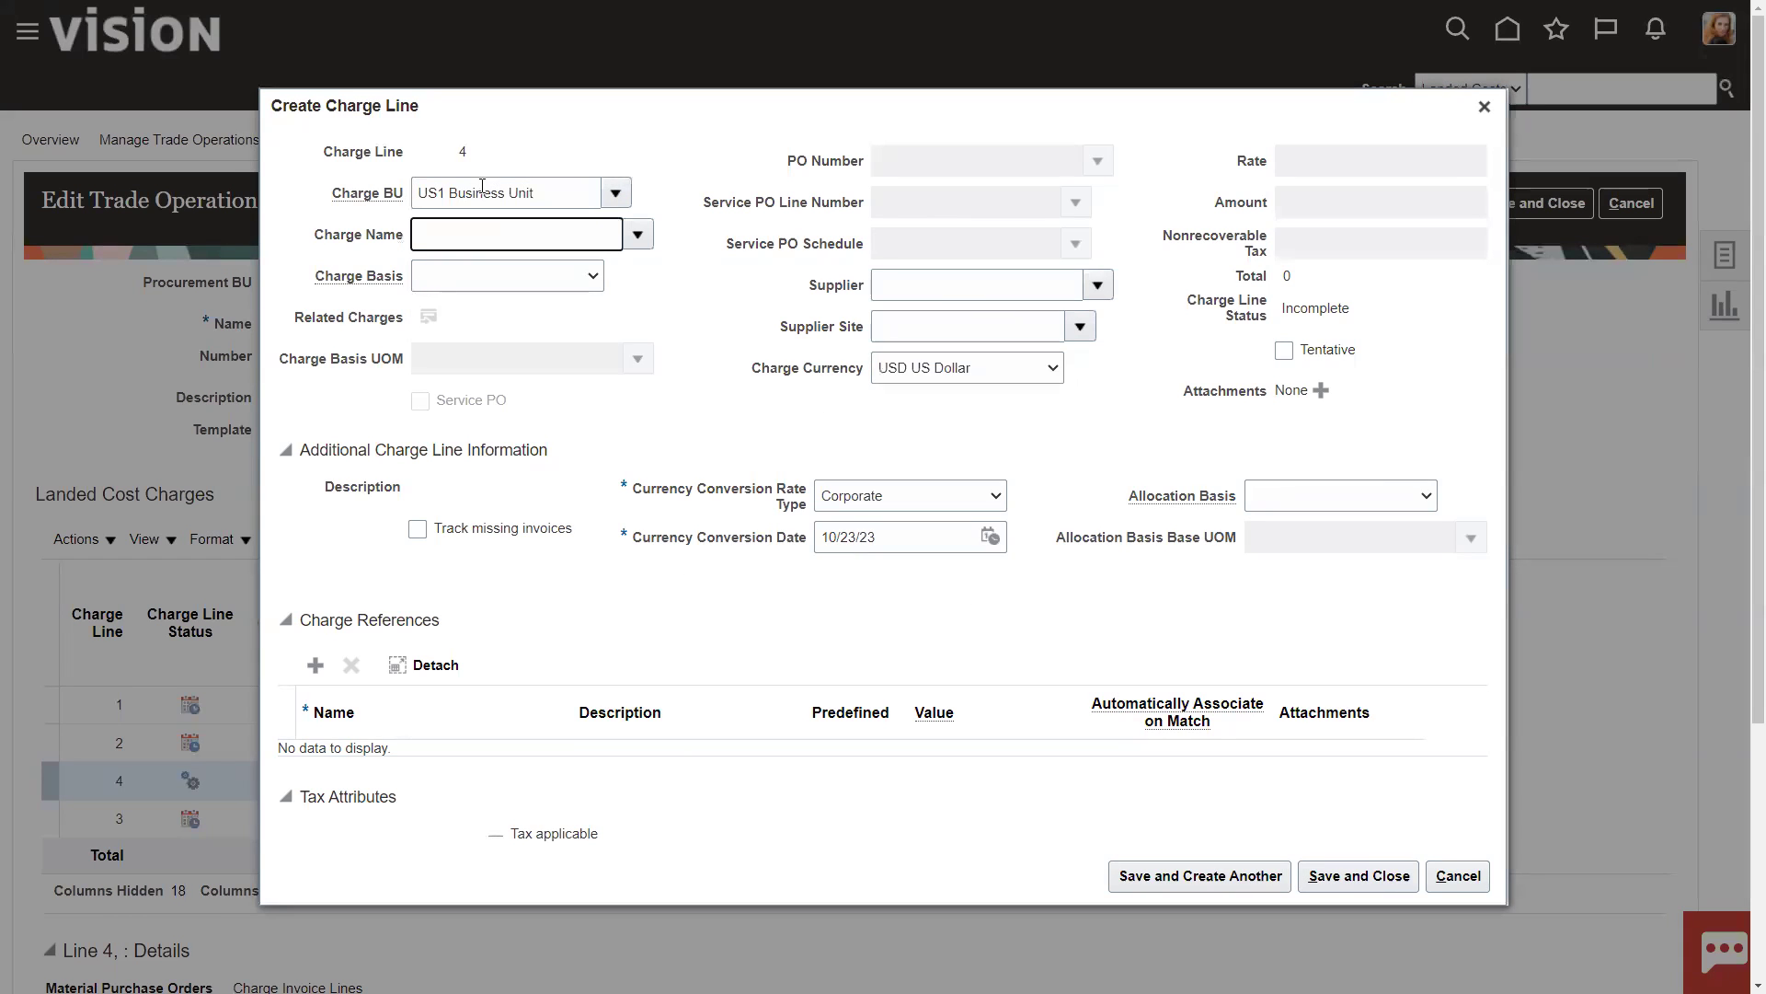
# - Set the charge to Storage with charge basis Per unit and rate 1
pyautogui.click(634, 235)
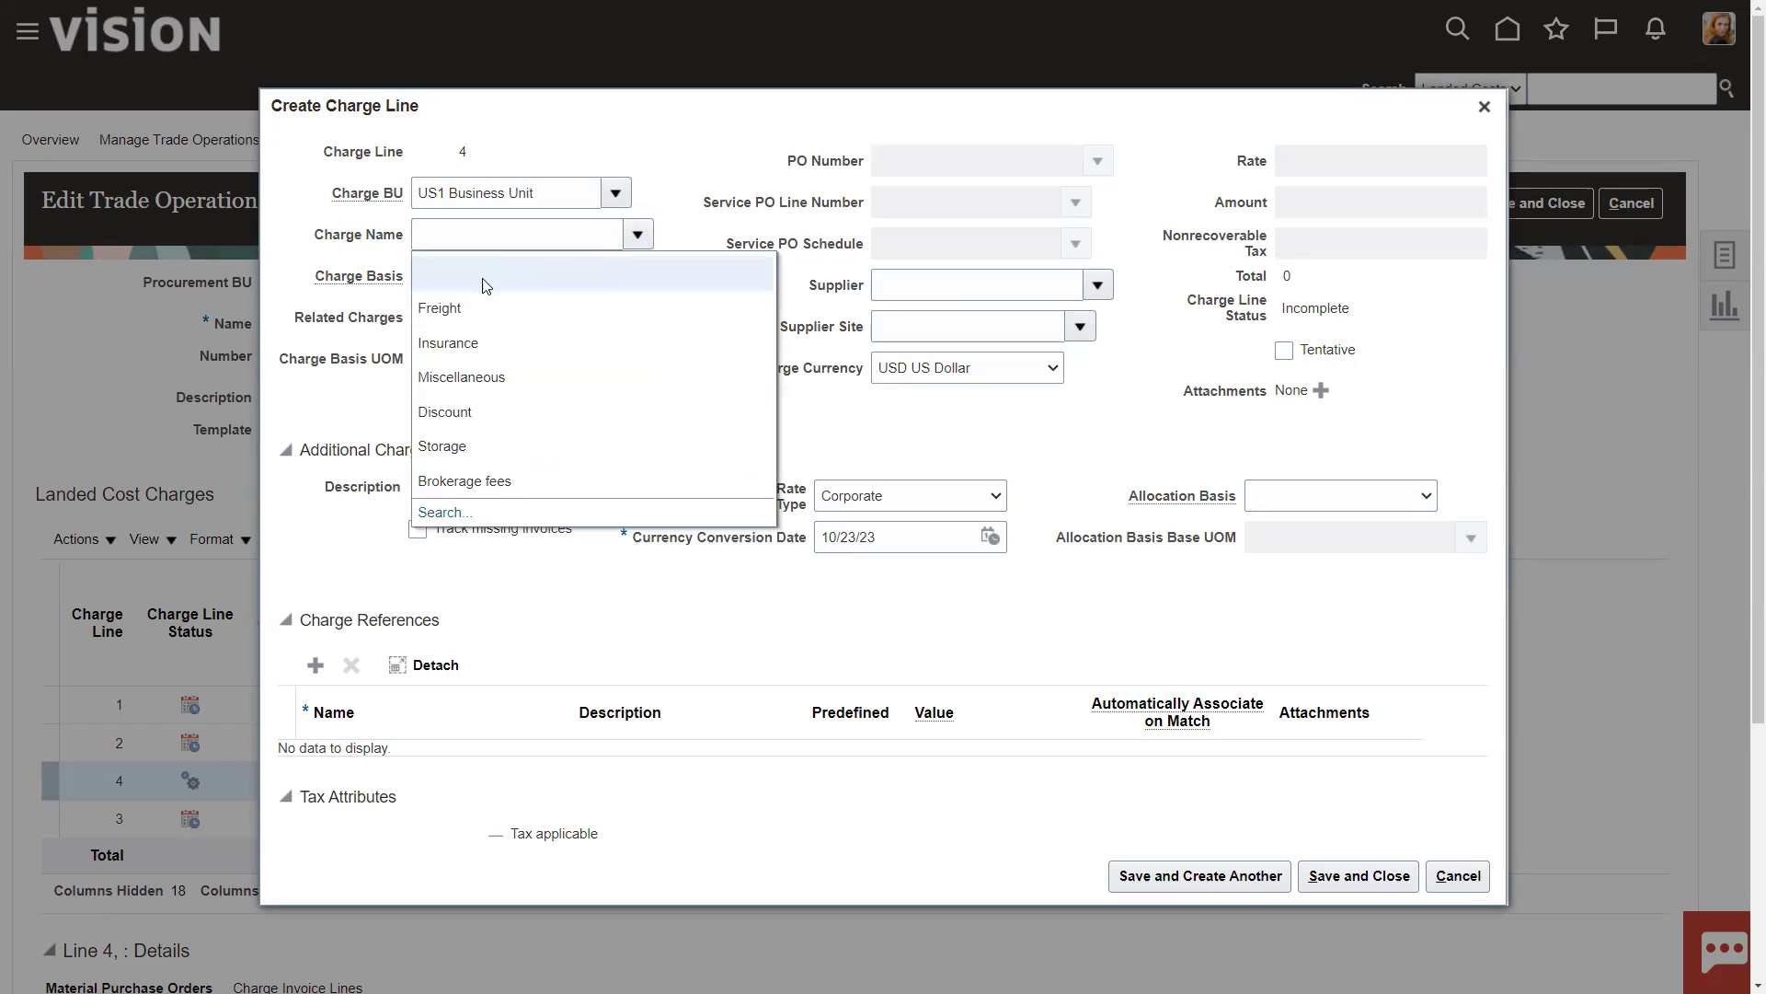
pyautogui.click(446, 447)
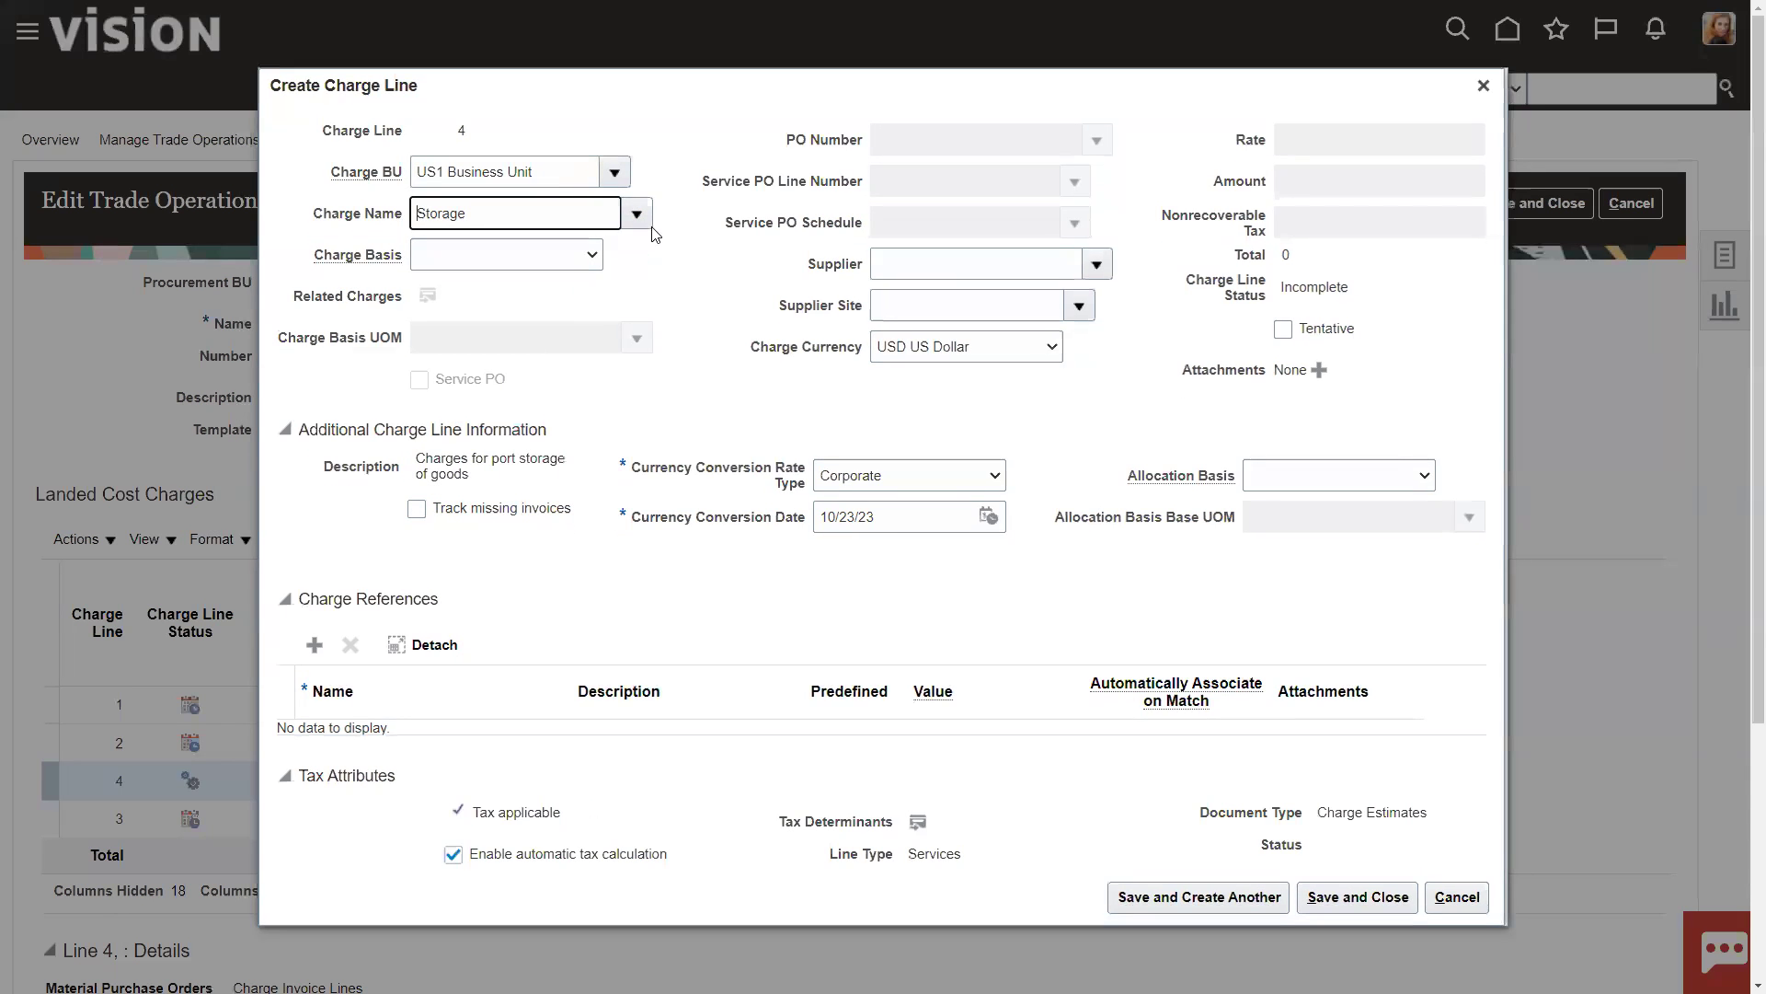
pyautogui.click(637, 213)
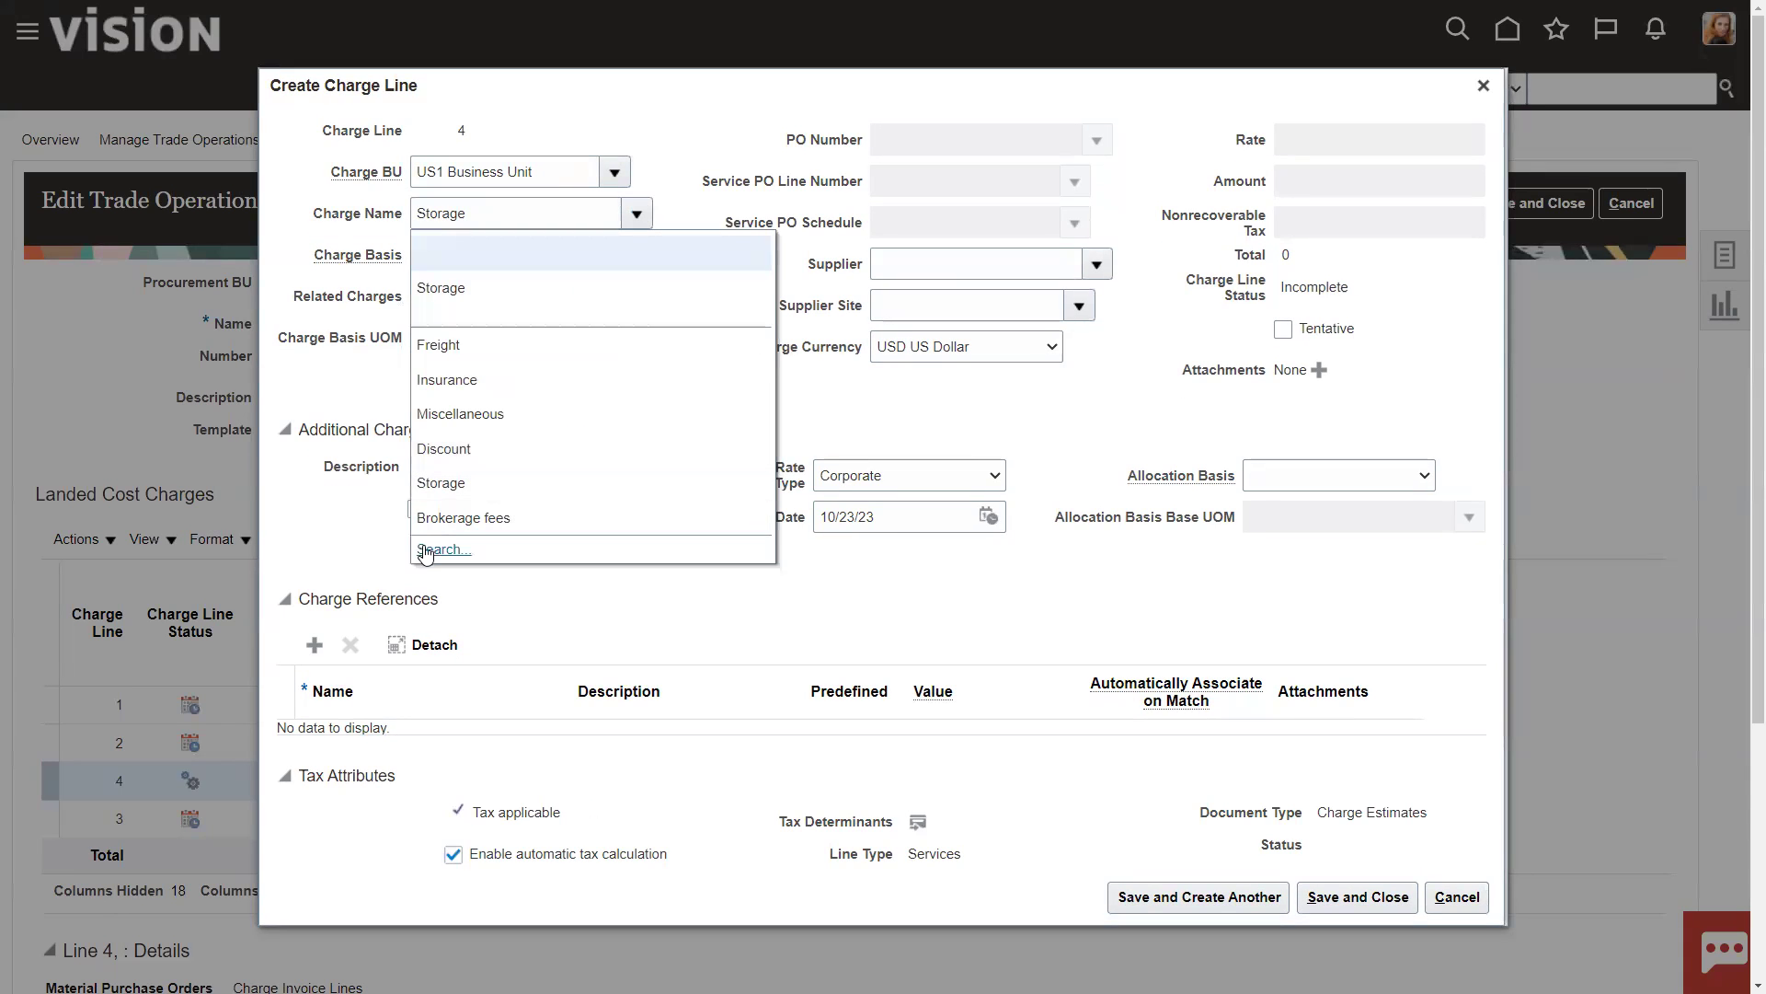
pyautogui.click(342, 514)
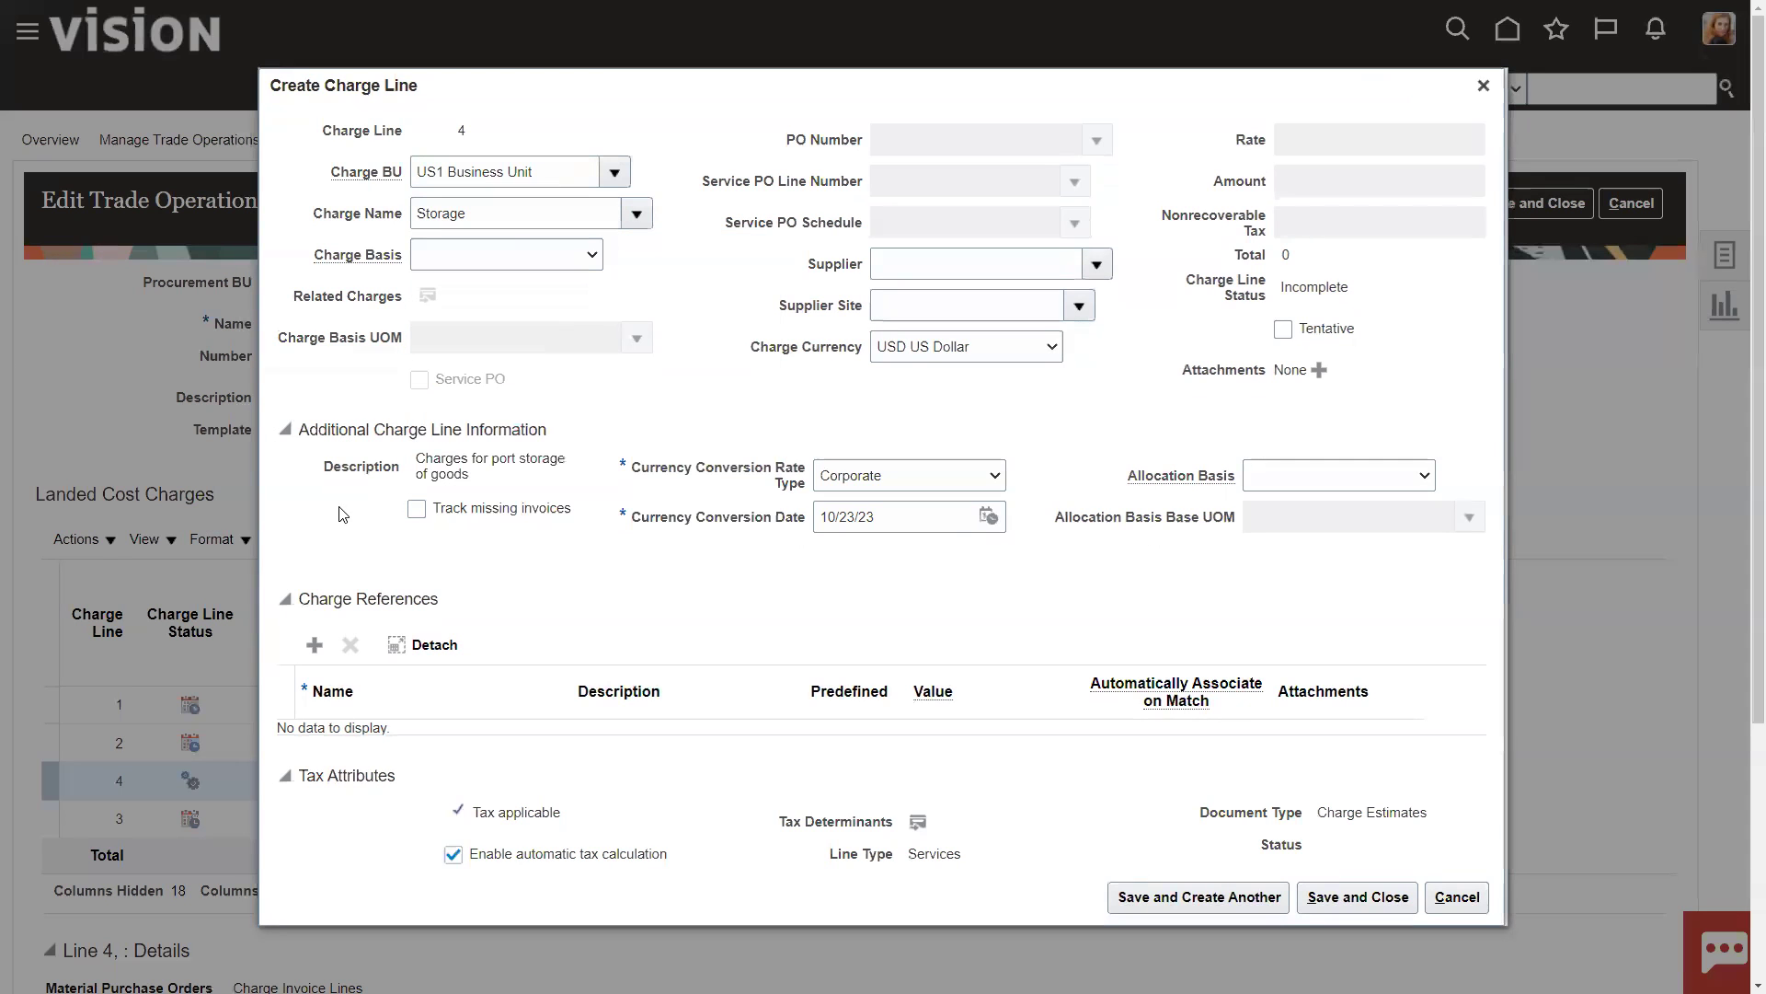
pyautogui.click(575, 260)
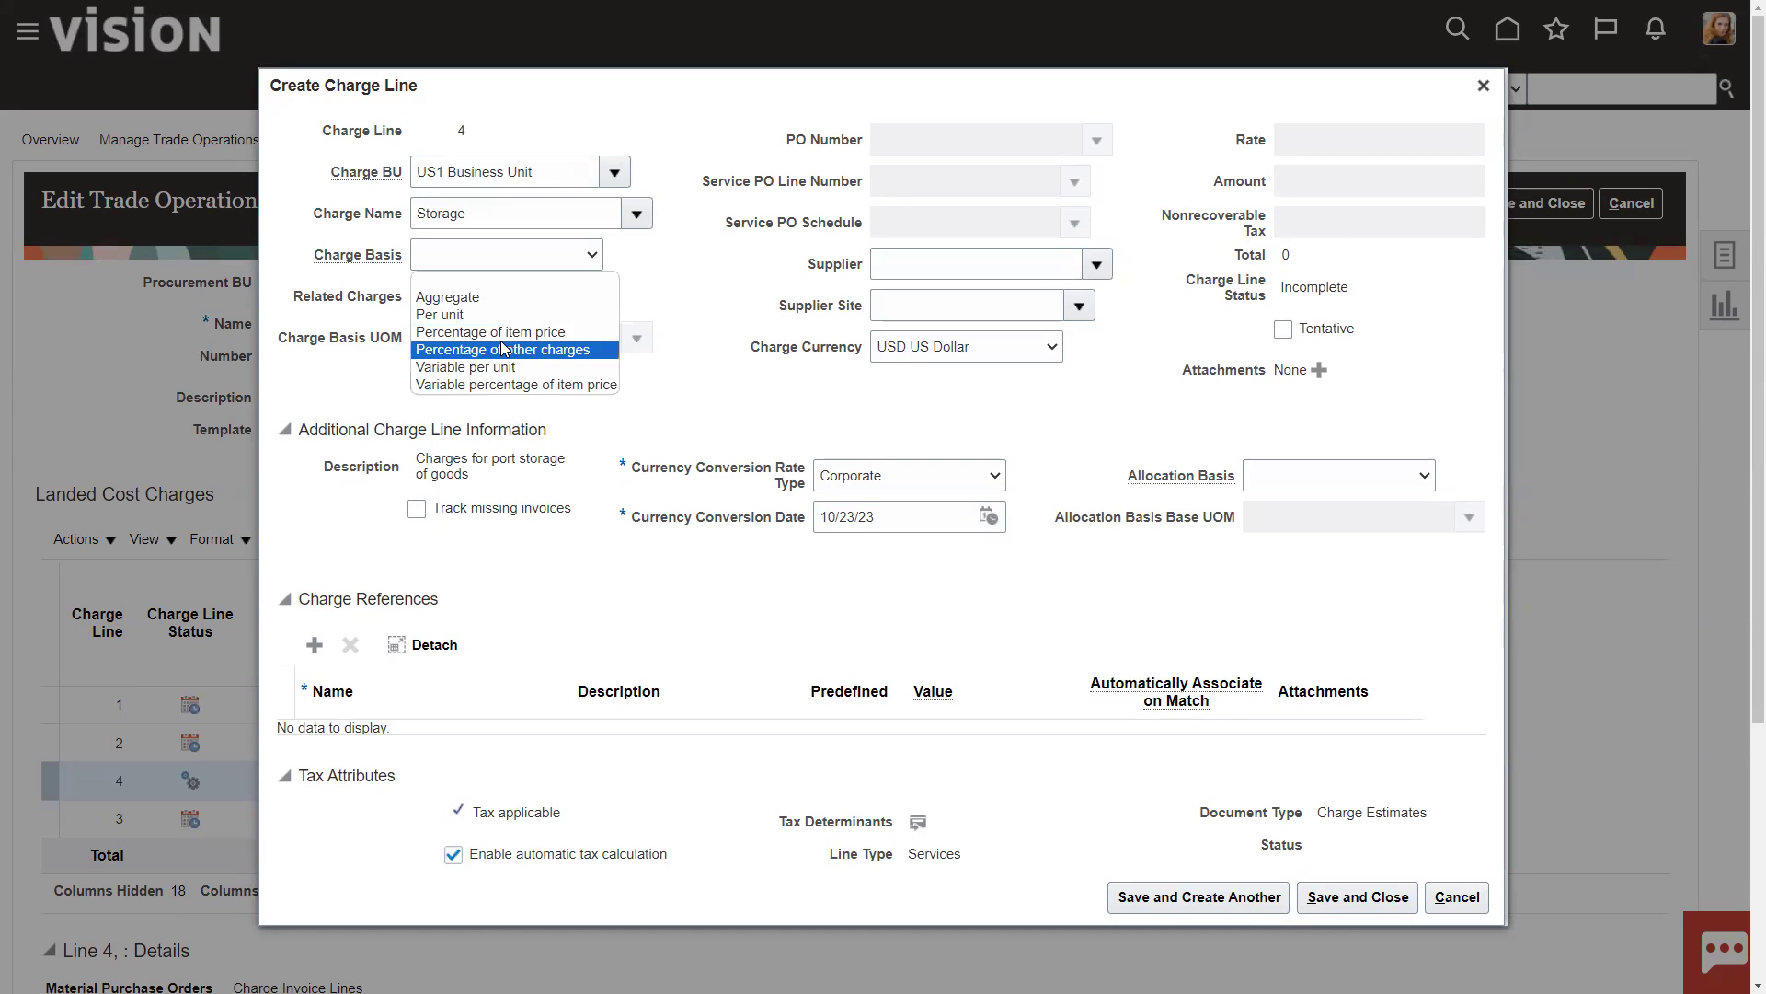
pyautogui.click(460, 314)
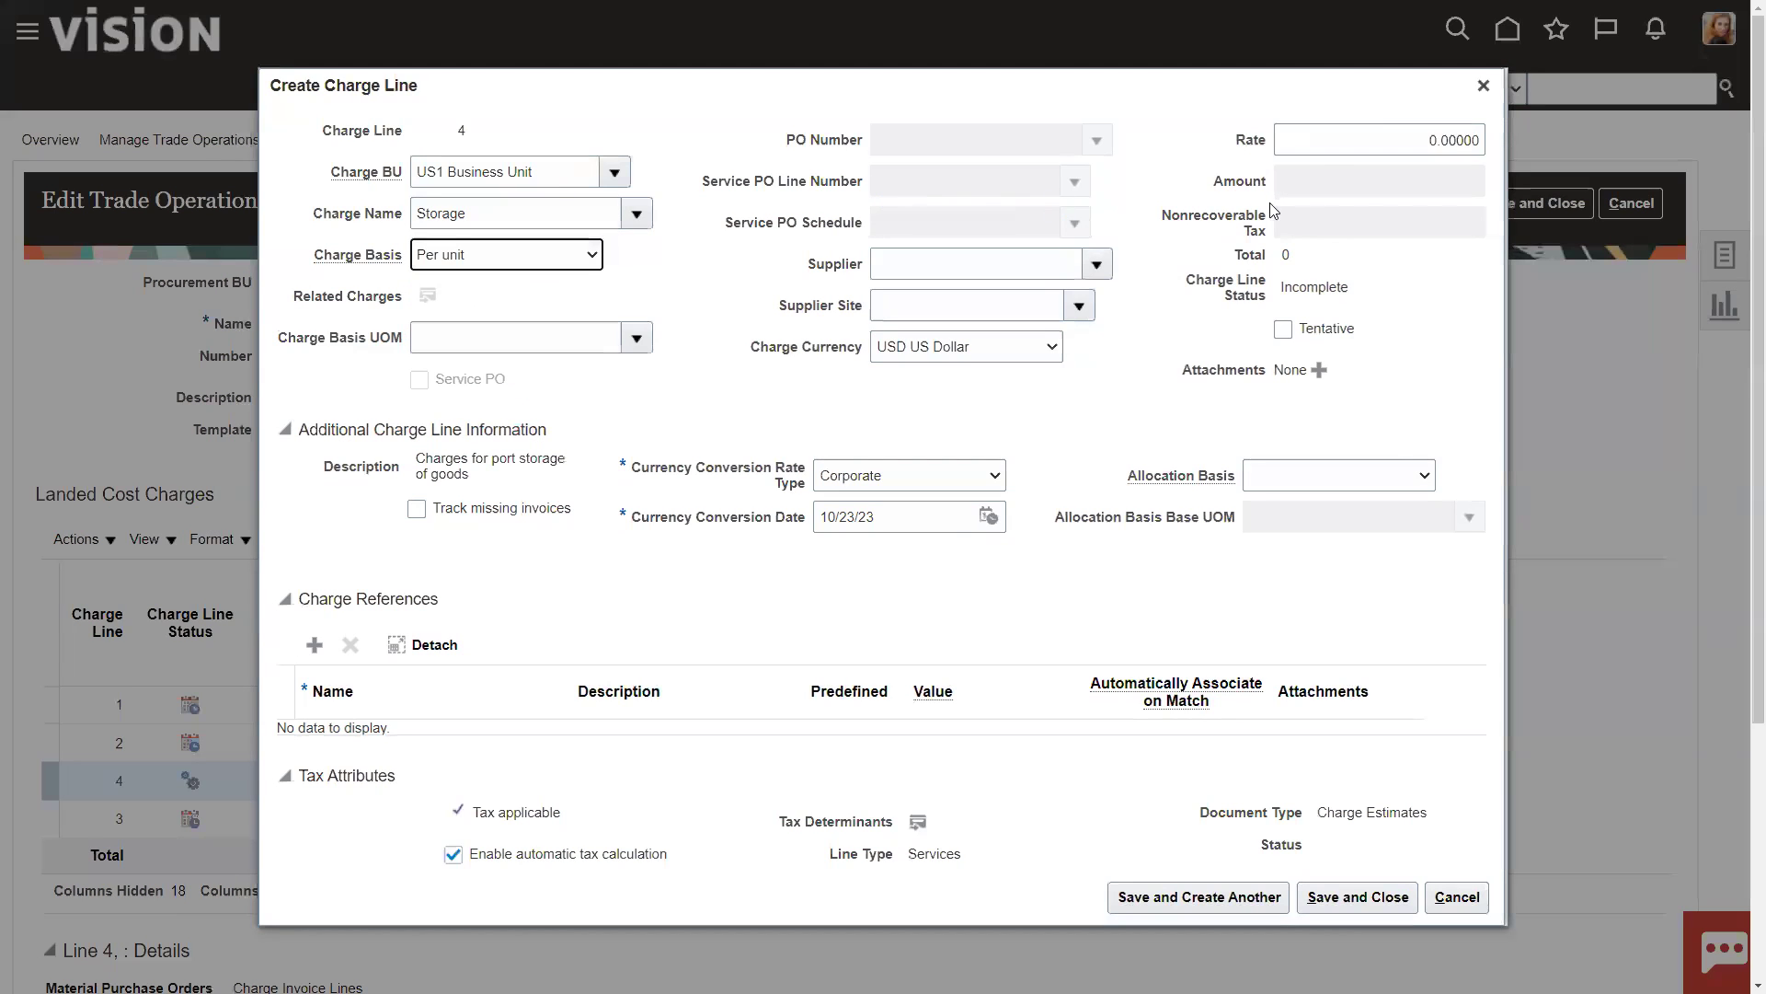
pyautogui.click(1483, 140)
pyautogui.write('1.')
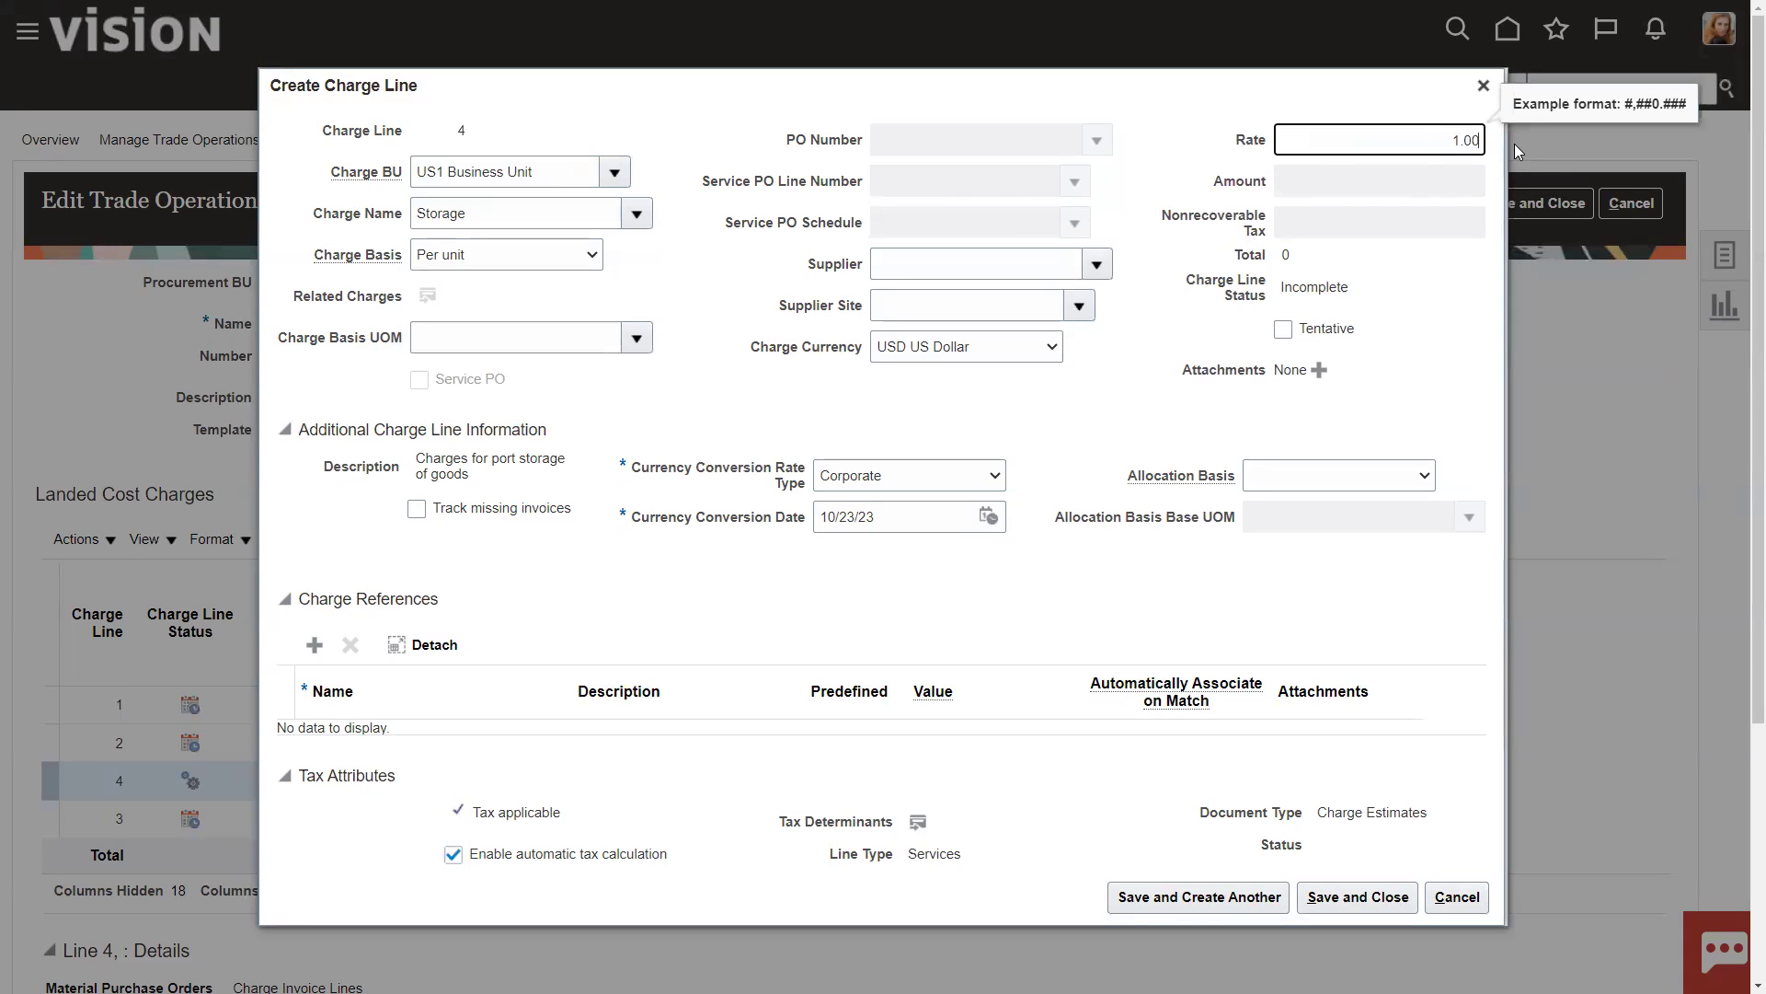
pyautogui.press('Tab')
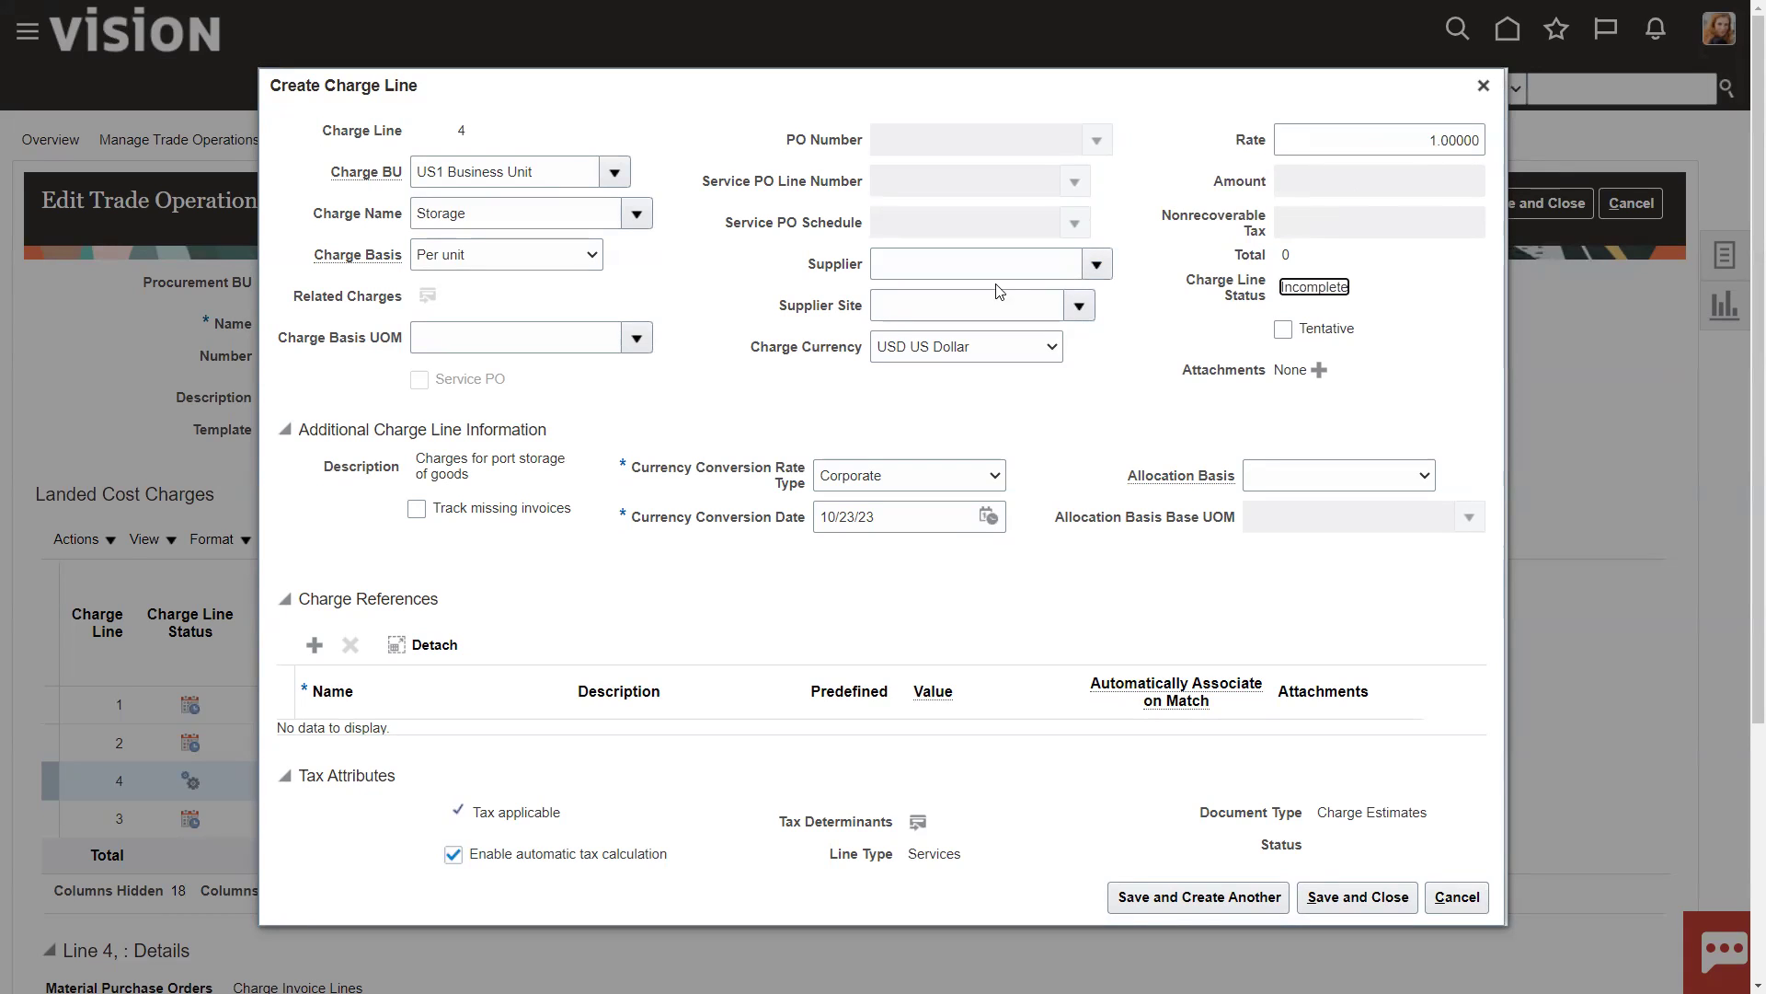
# - Set supplier Lee Supplies with site Lee US1, then save and close the charge line
pyautogui.click(957, 262)
pyautogui.write('Lee')
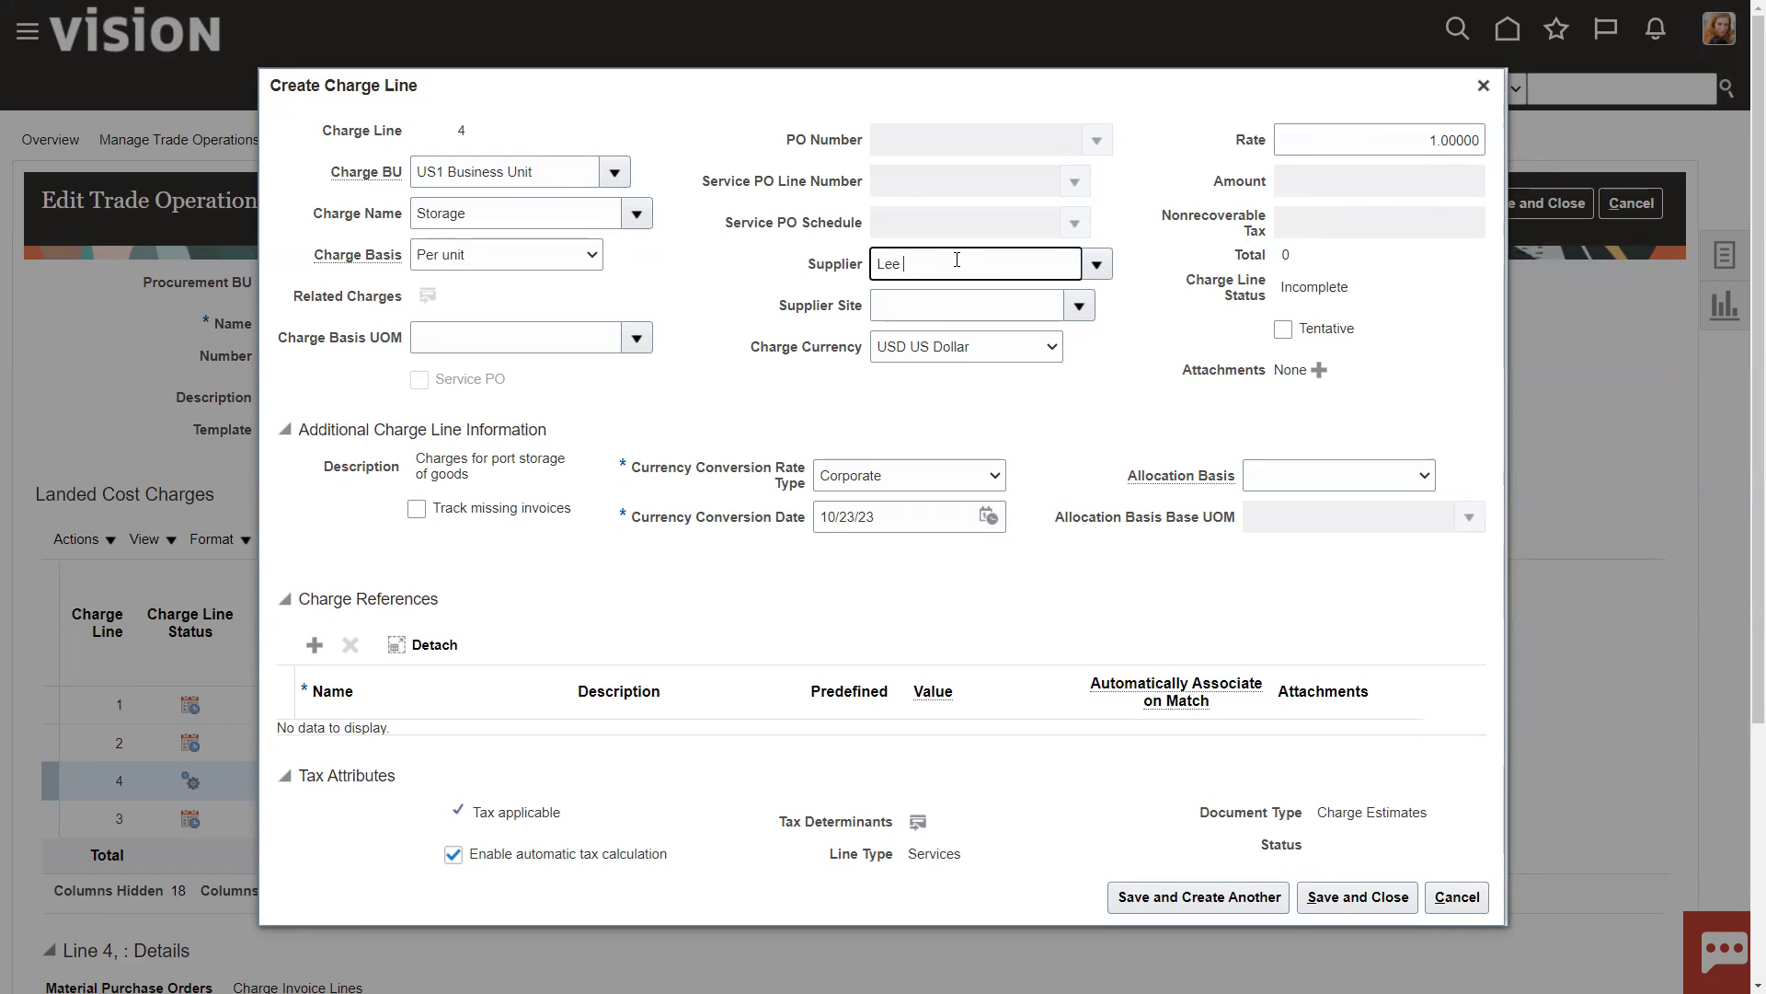
pyautogui.click(1097, 264)
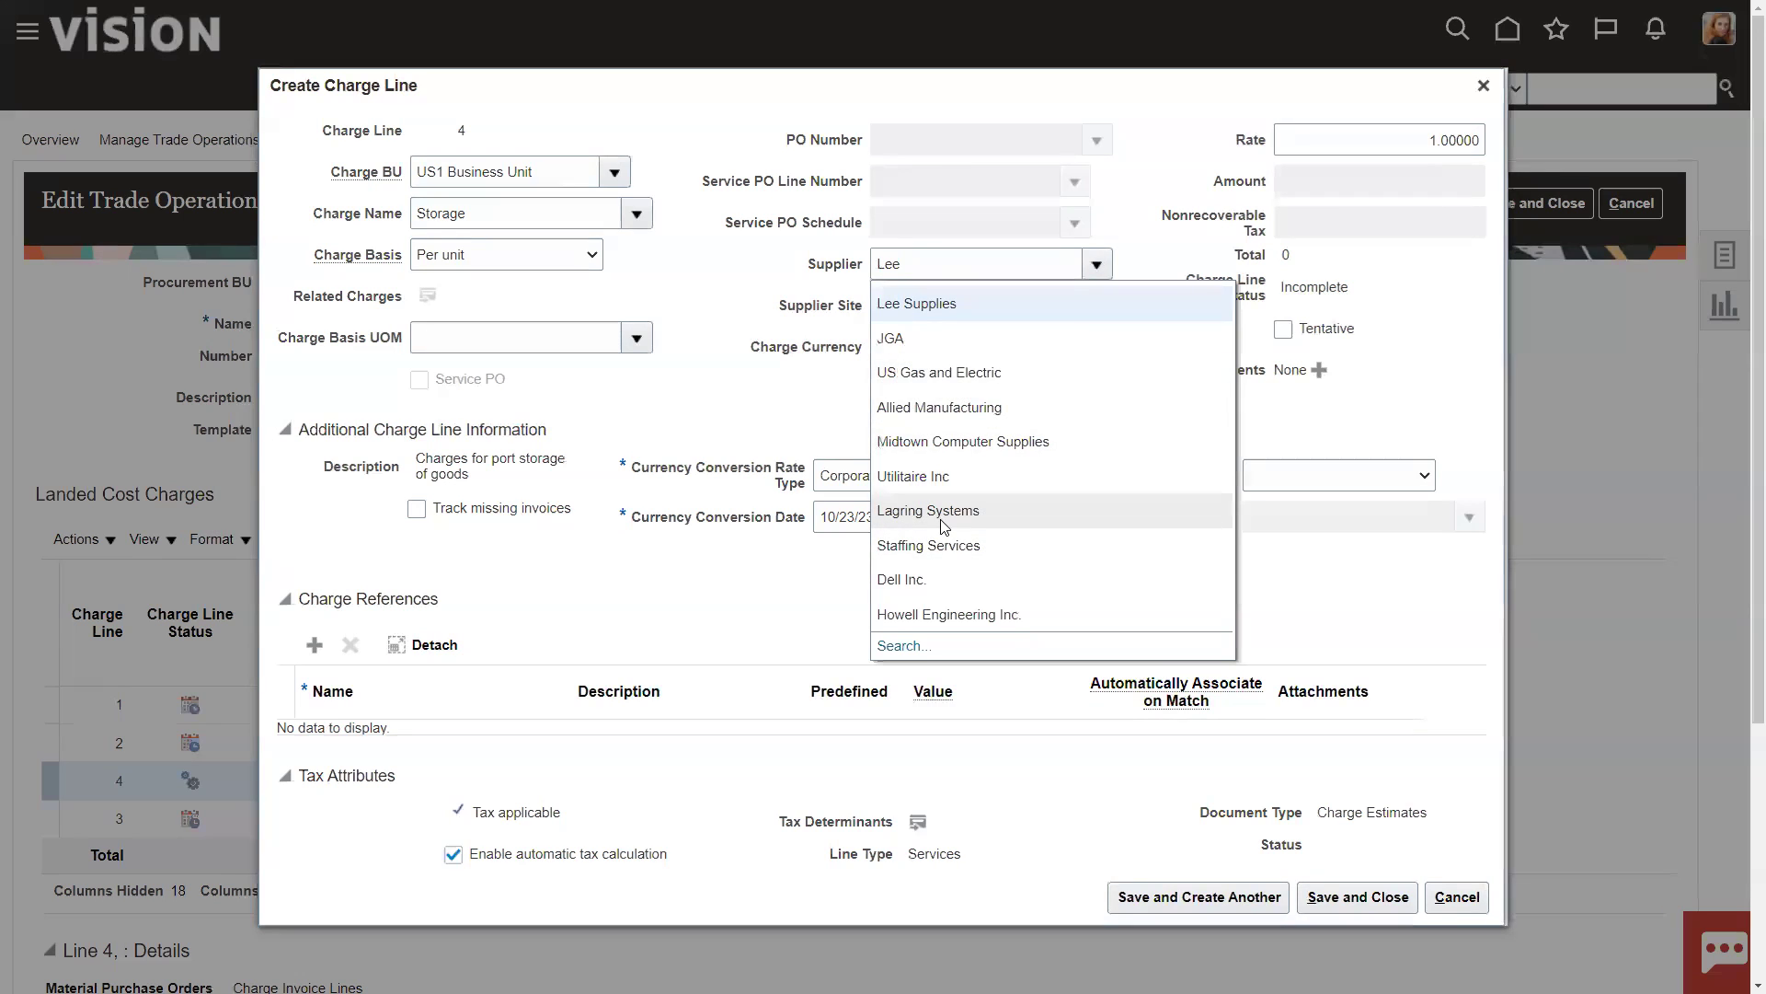
pyautogui.click(923, 302)
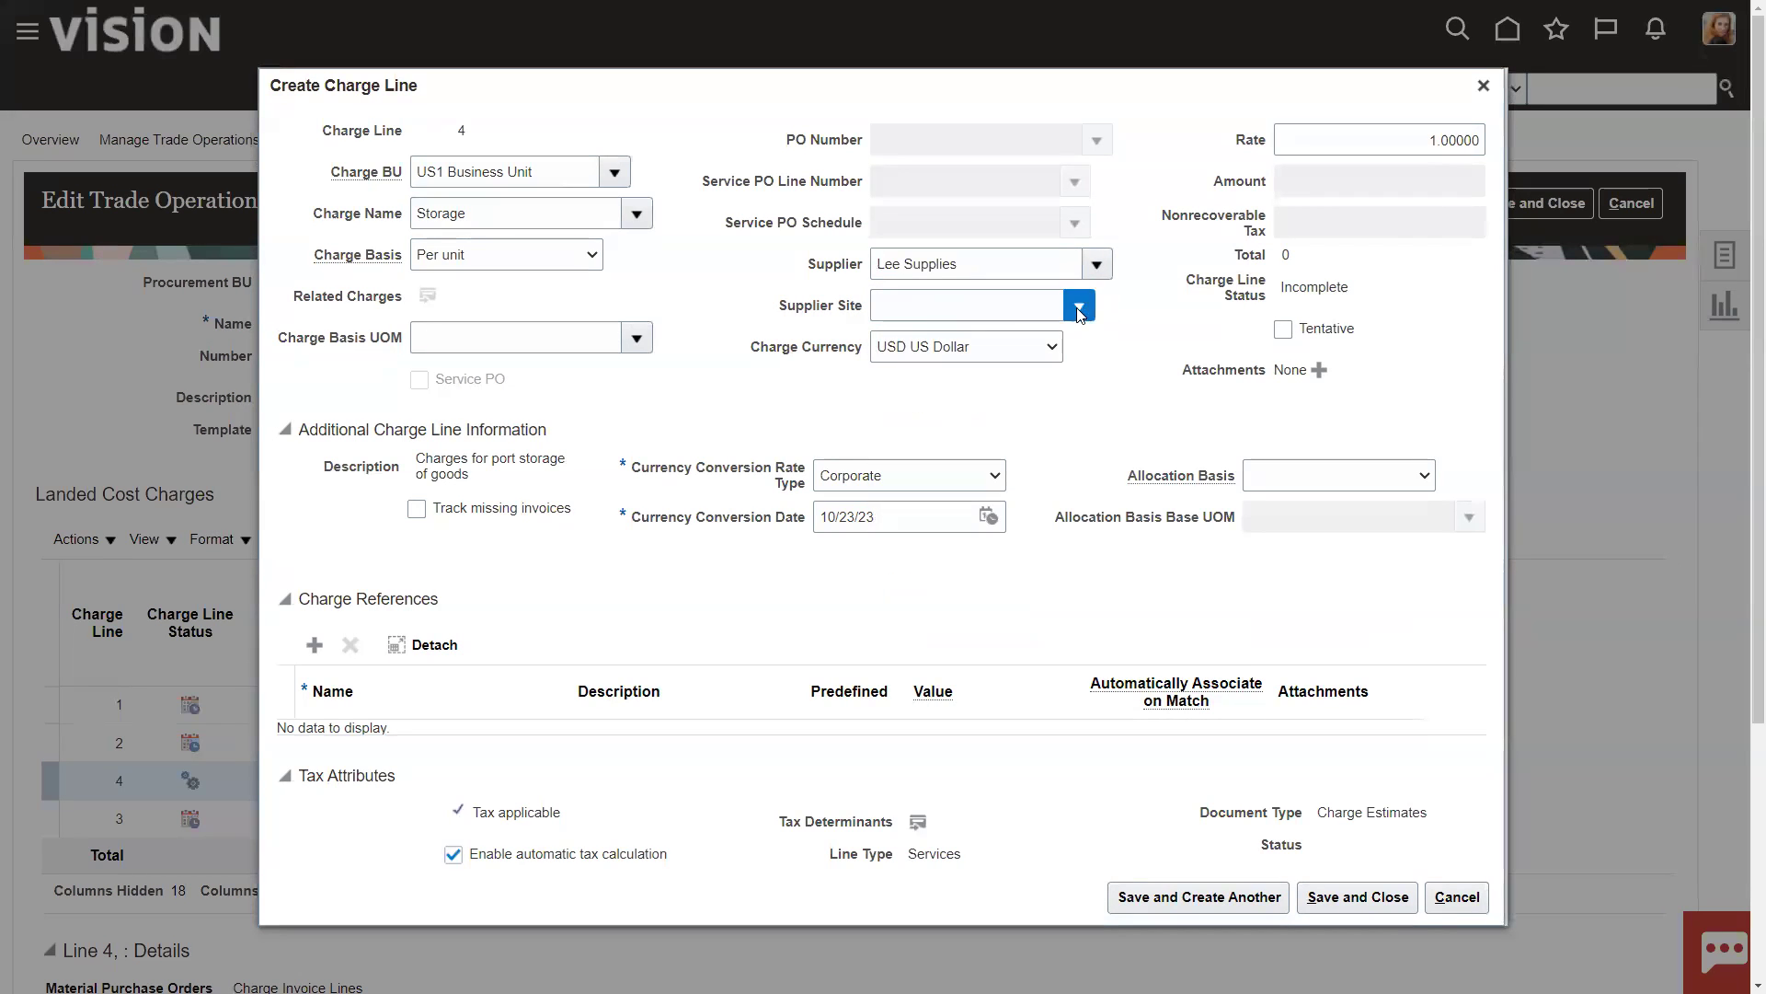
pyautogui.click(1079, 306)
pyautogui.click(898, 348)
pyautogui.moveTo(267, 579)
pyautogui.mouseDown()
pyautogui.moveTo(611, 772)
pyautogui.moveTo(1400, 778)
pyautogui.moveTo(1491, 738)
pyautogui.mouseUp()
pyautogui.click(1354, 898)
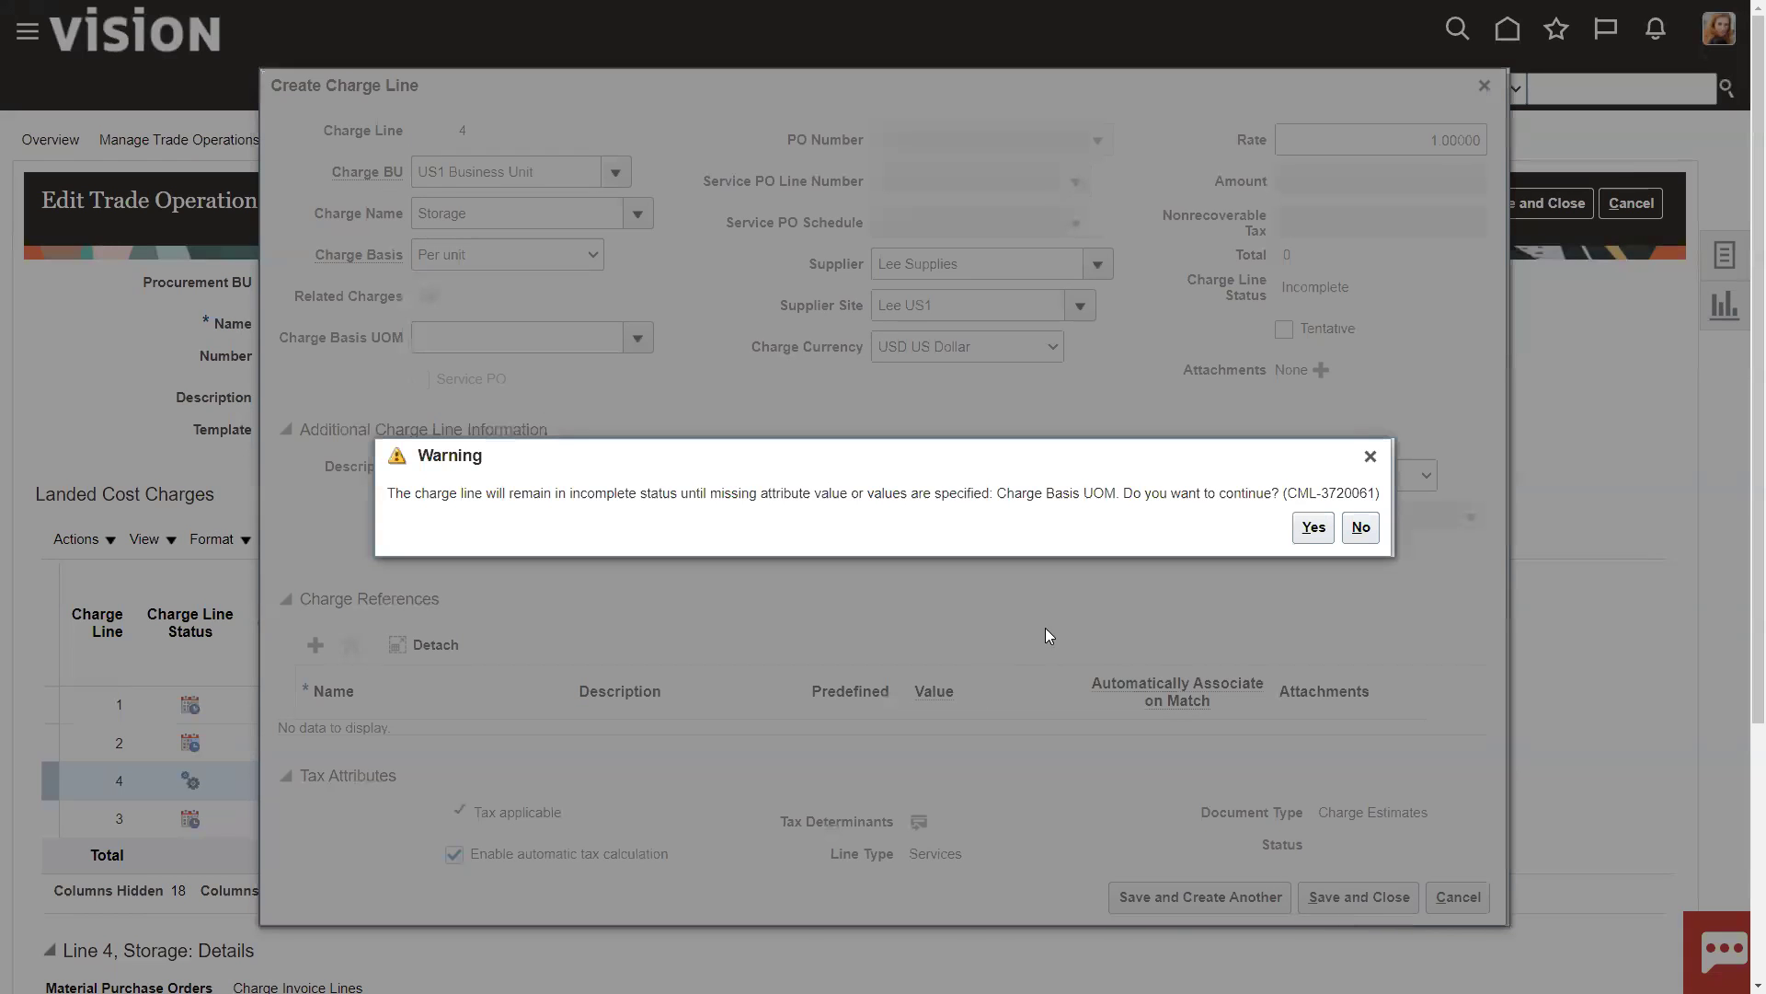
# - Accept the incomplete-line warning and give Storage line 4 a Charge Basis UOM of Ea
pyautogui.click(1313, 527)
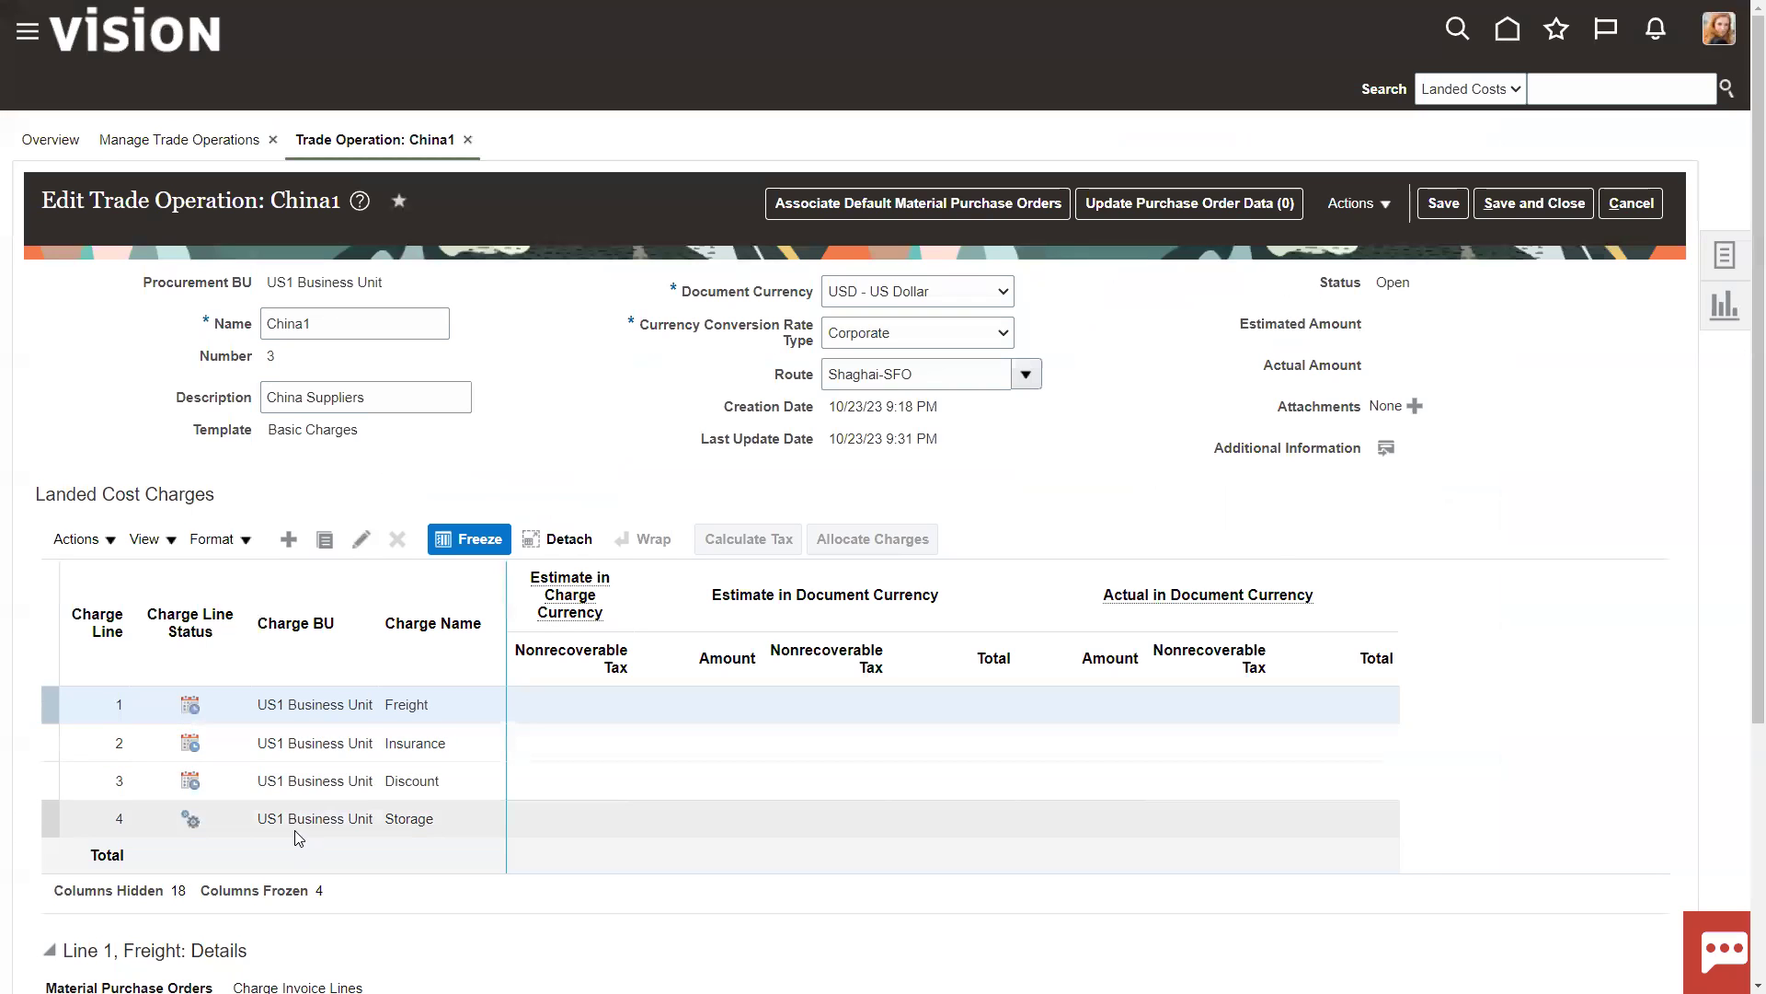
pyautogui.click(224, 819)
pyautogui.click(362, 540)
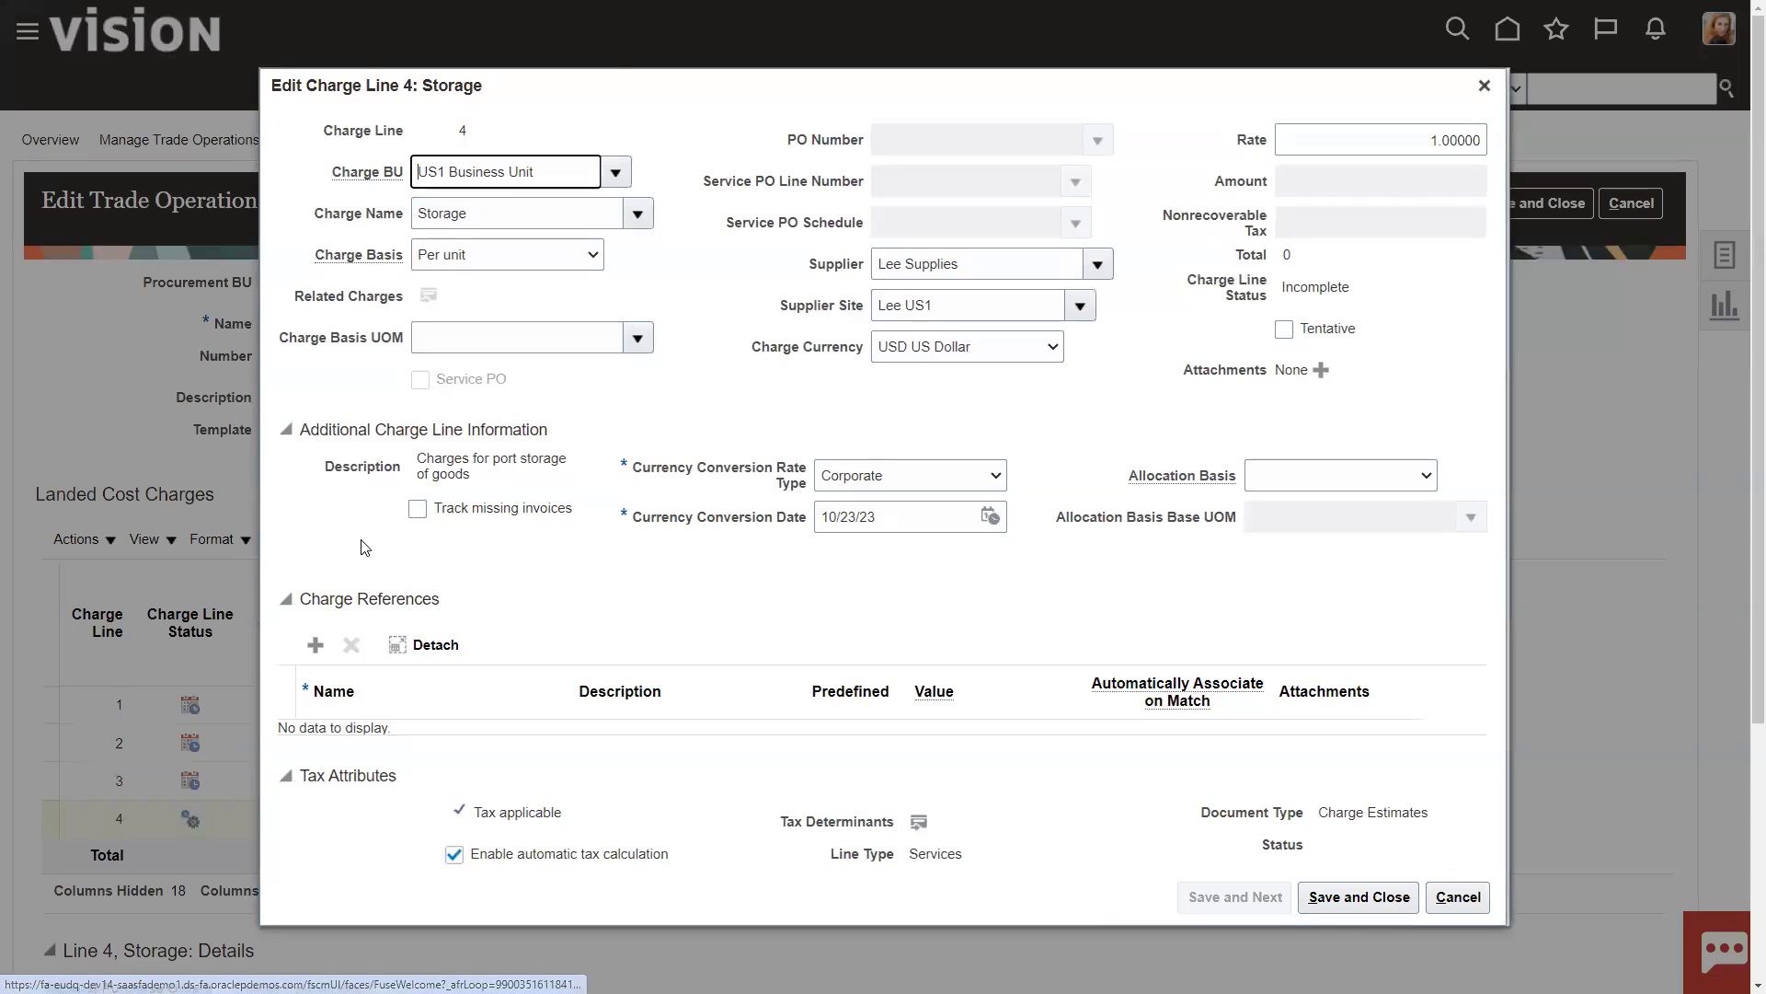
pyautogui.click(639, 338)
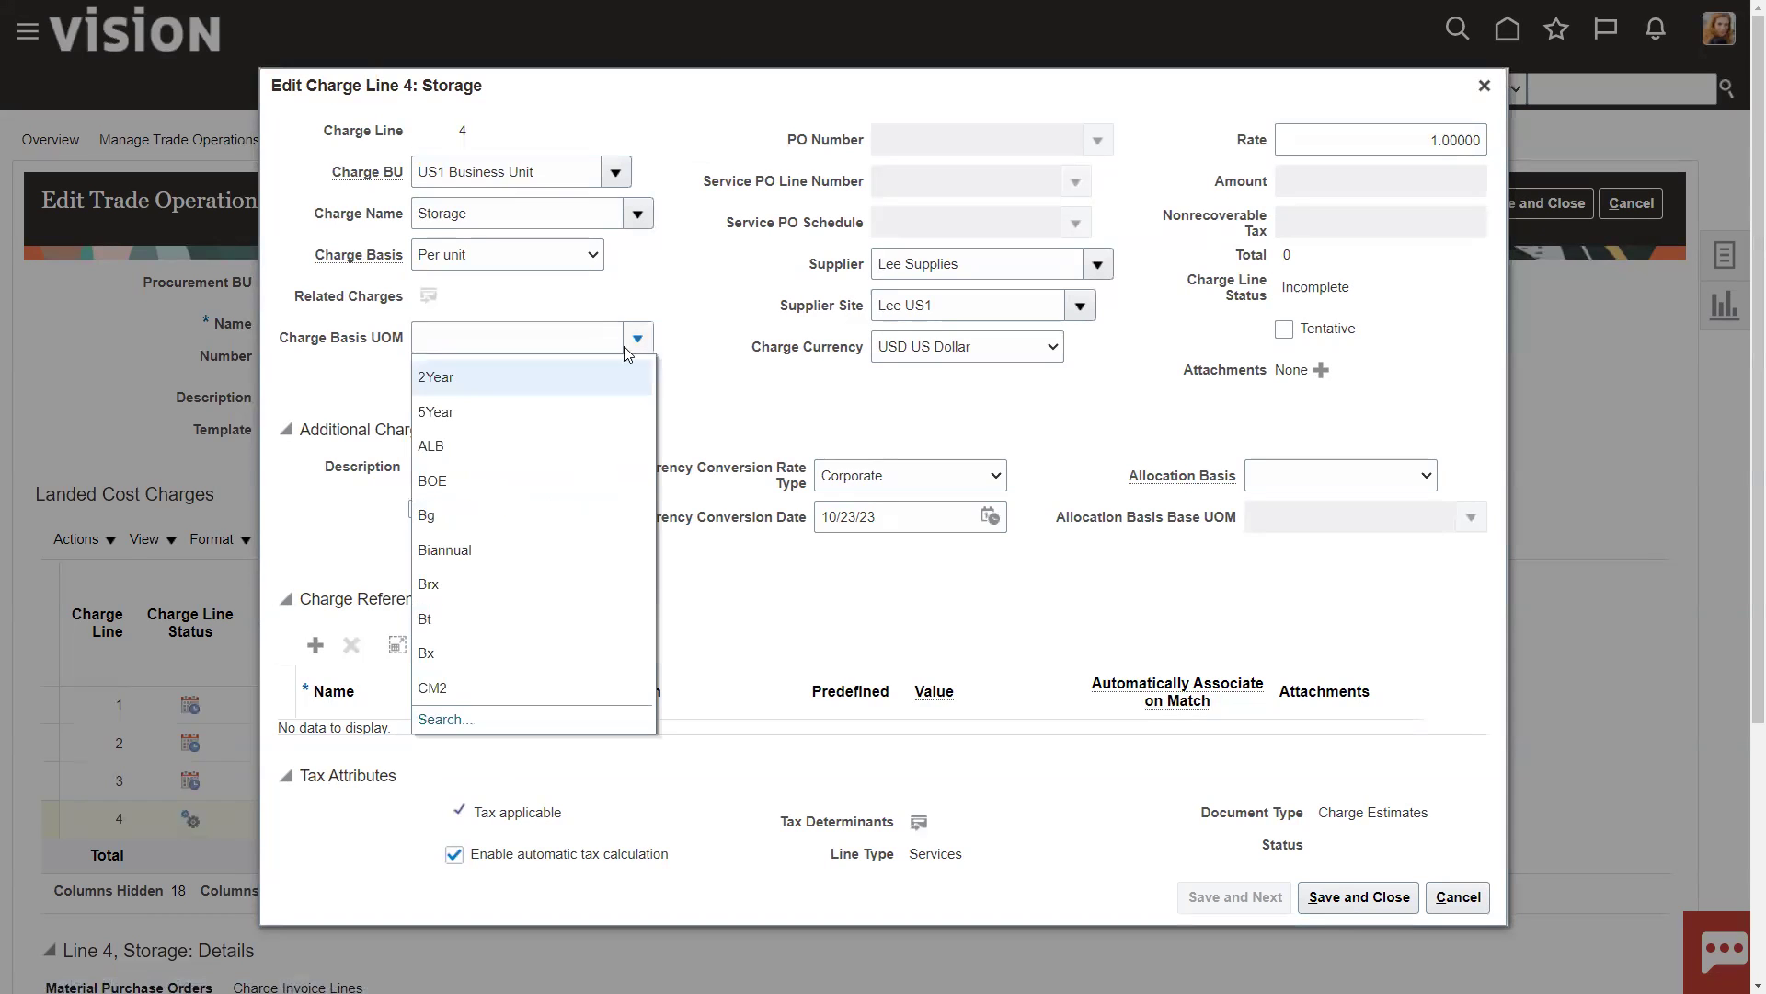
pyautogui.write('Ea')
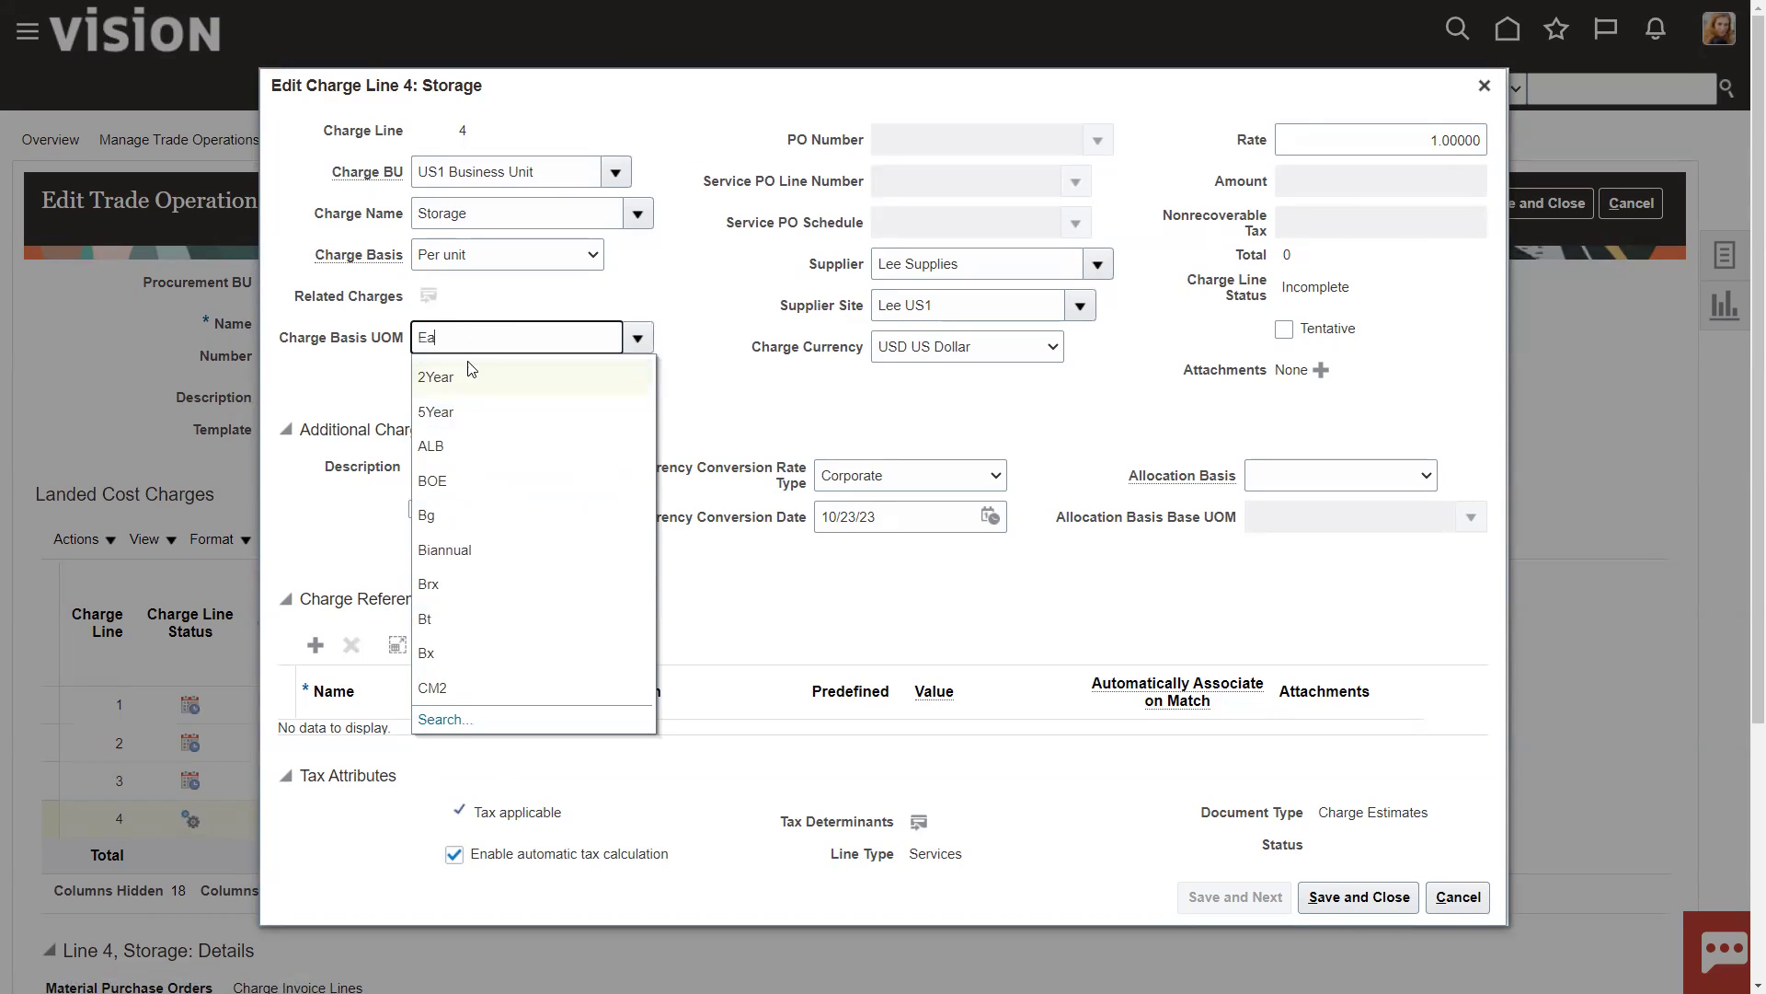
pyautogui.click(448, 722)
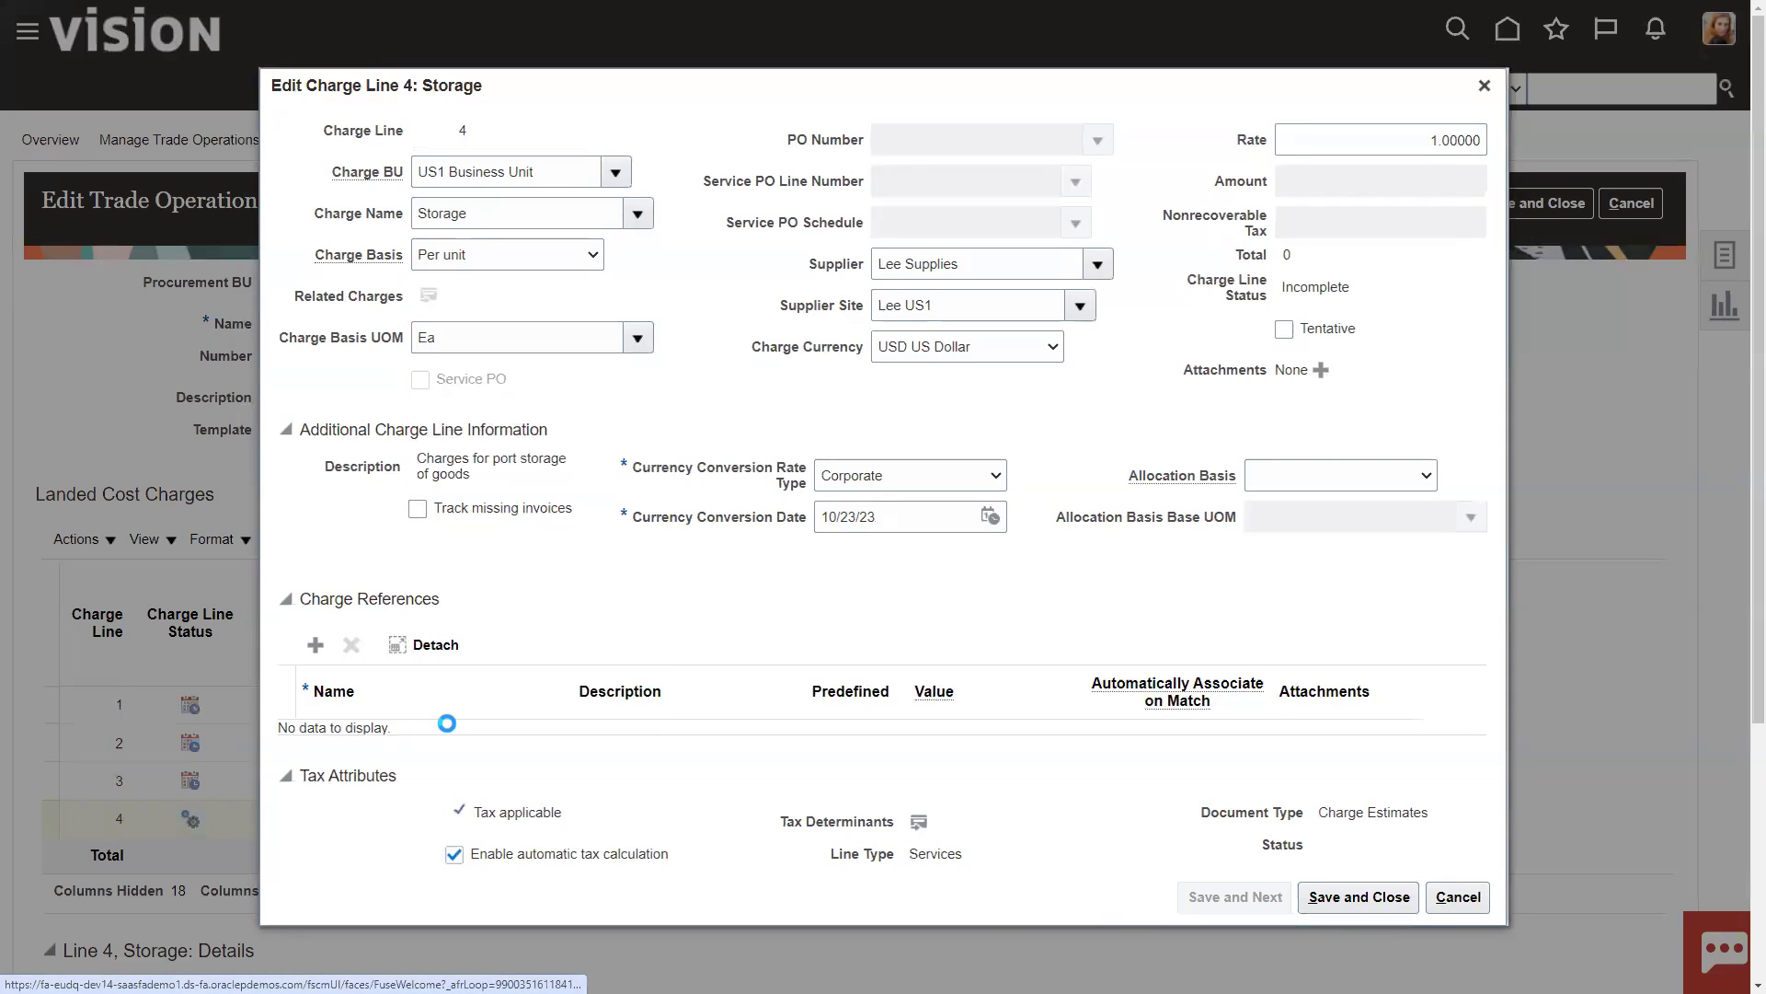
pyautogui.click(962, 513)
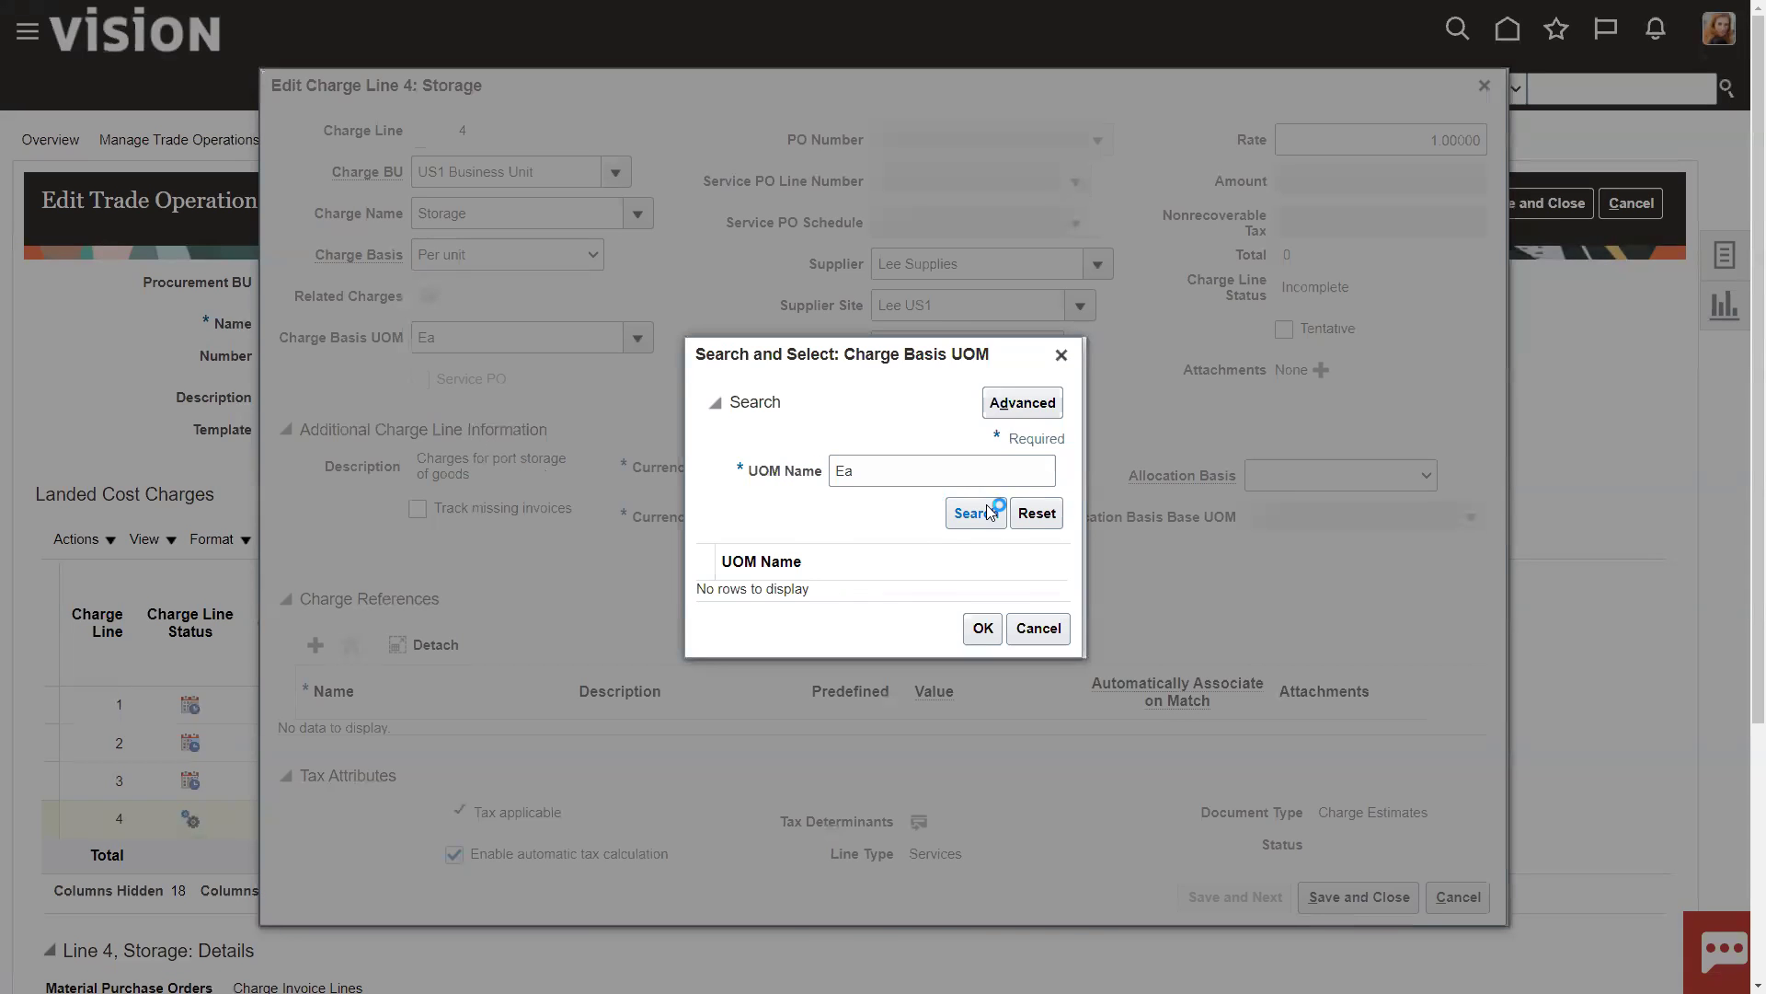
pyautogui.click(795, 592)
pyautogui.click(982, 638)
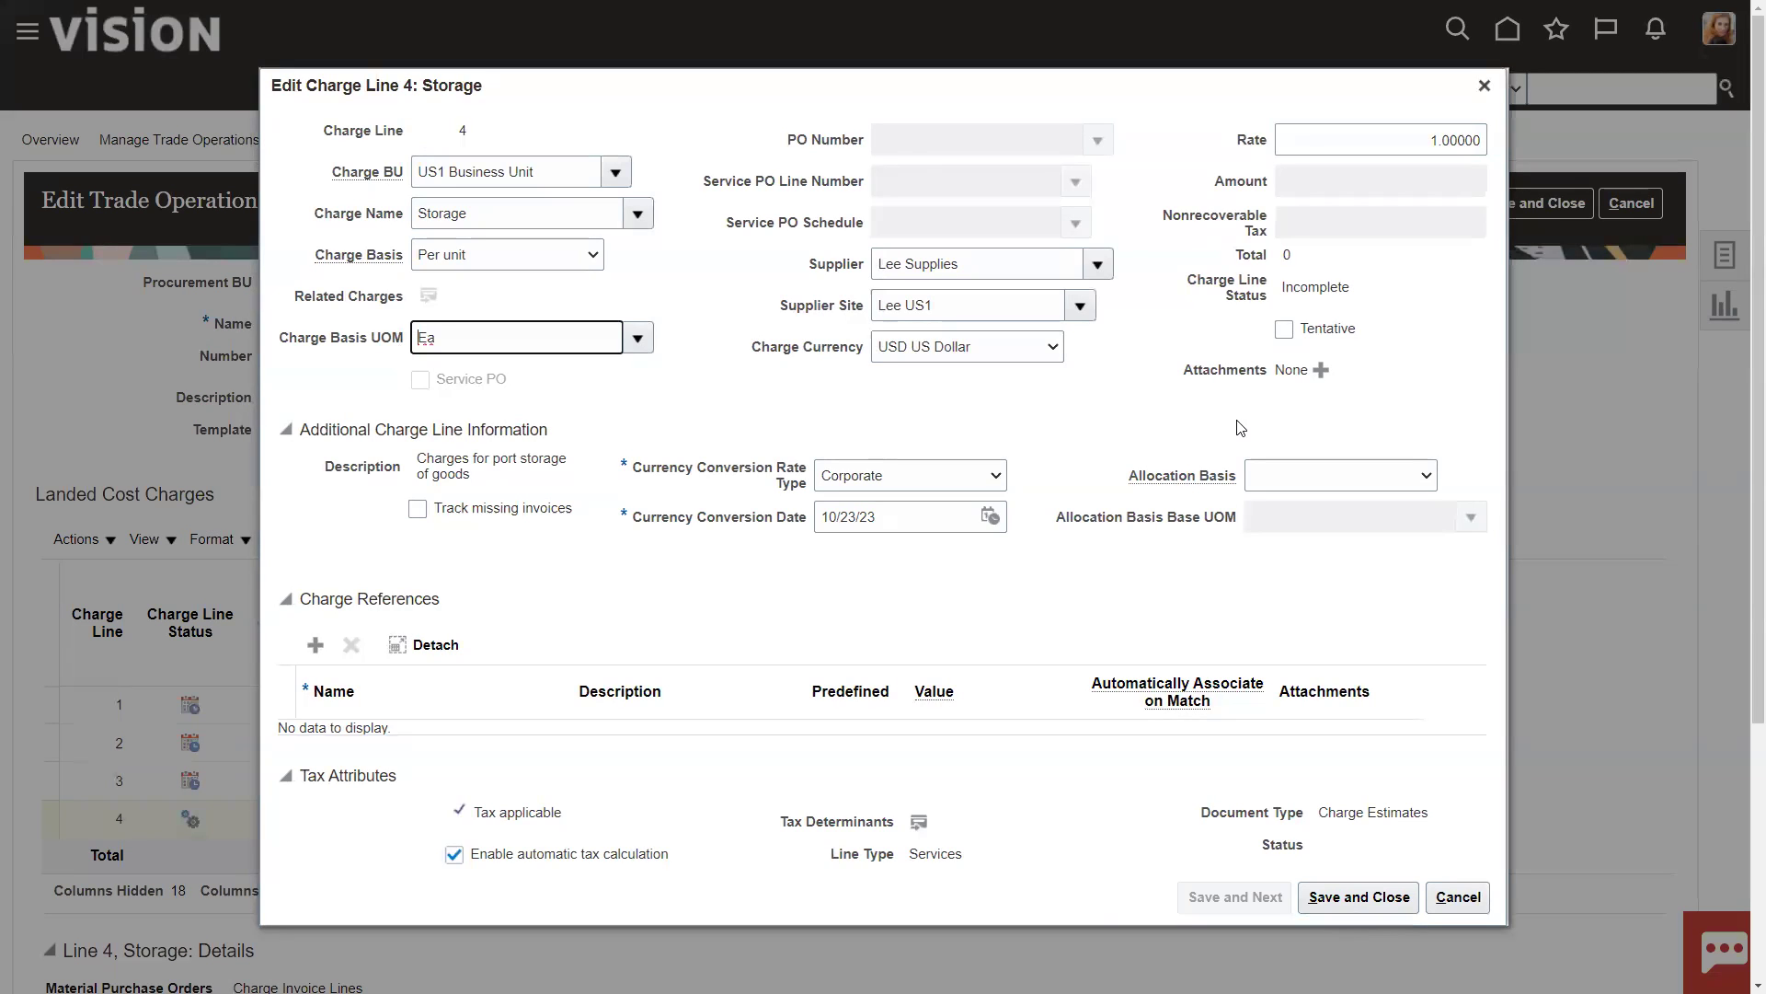
# - Set Allocation Basis to Quantity with base UOM Ea and save the Storage line
pyautogui.click(1417, 477)
pyautogui.click(1286, 537)
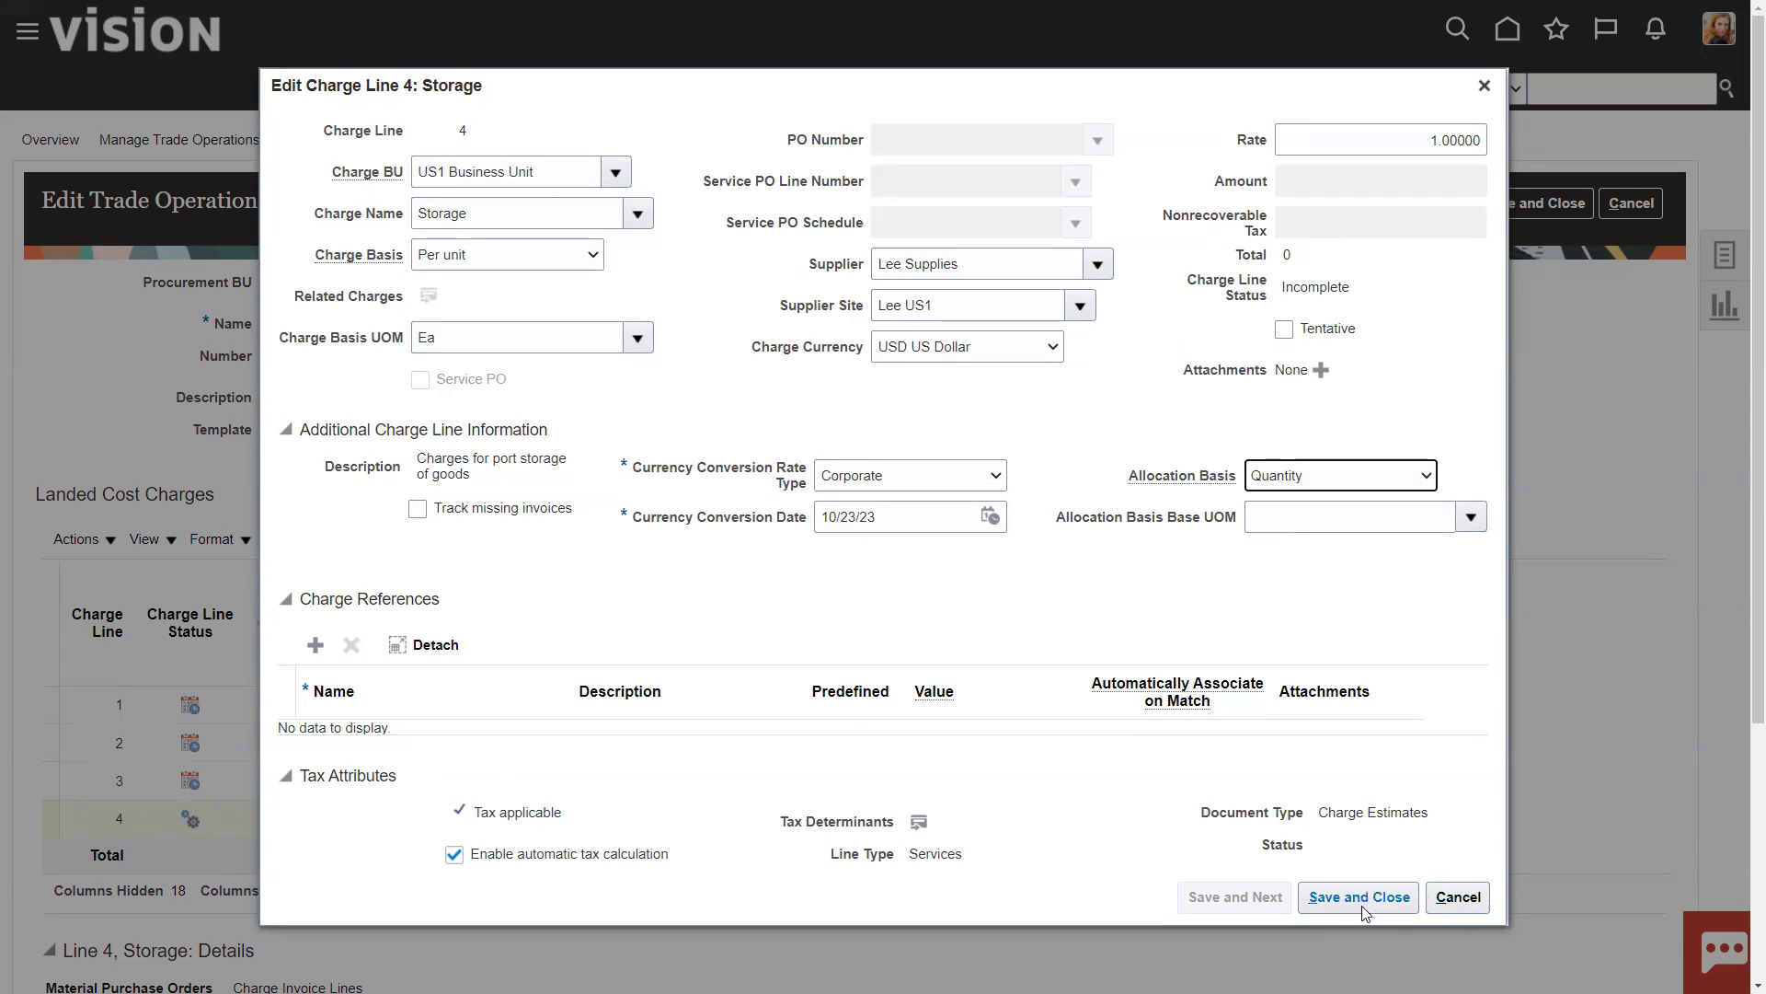
pyautogui.click(1334, 906)
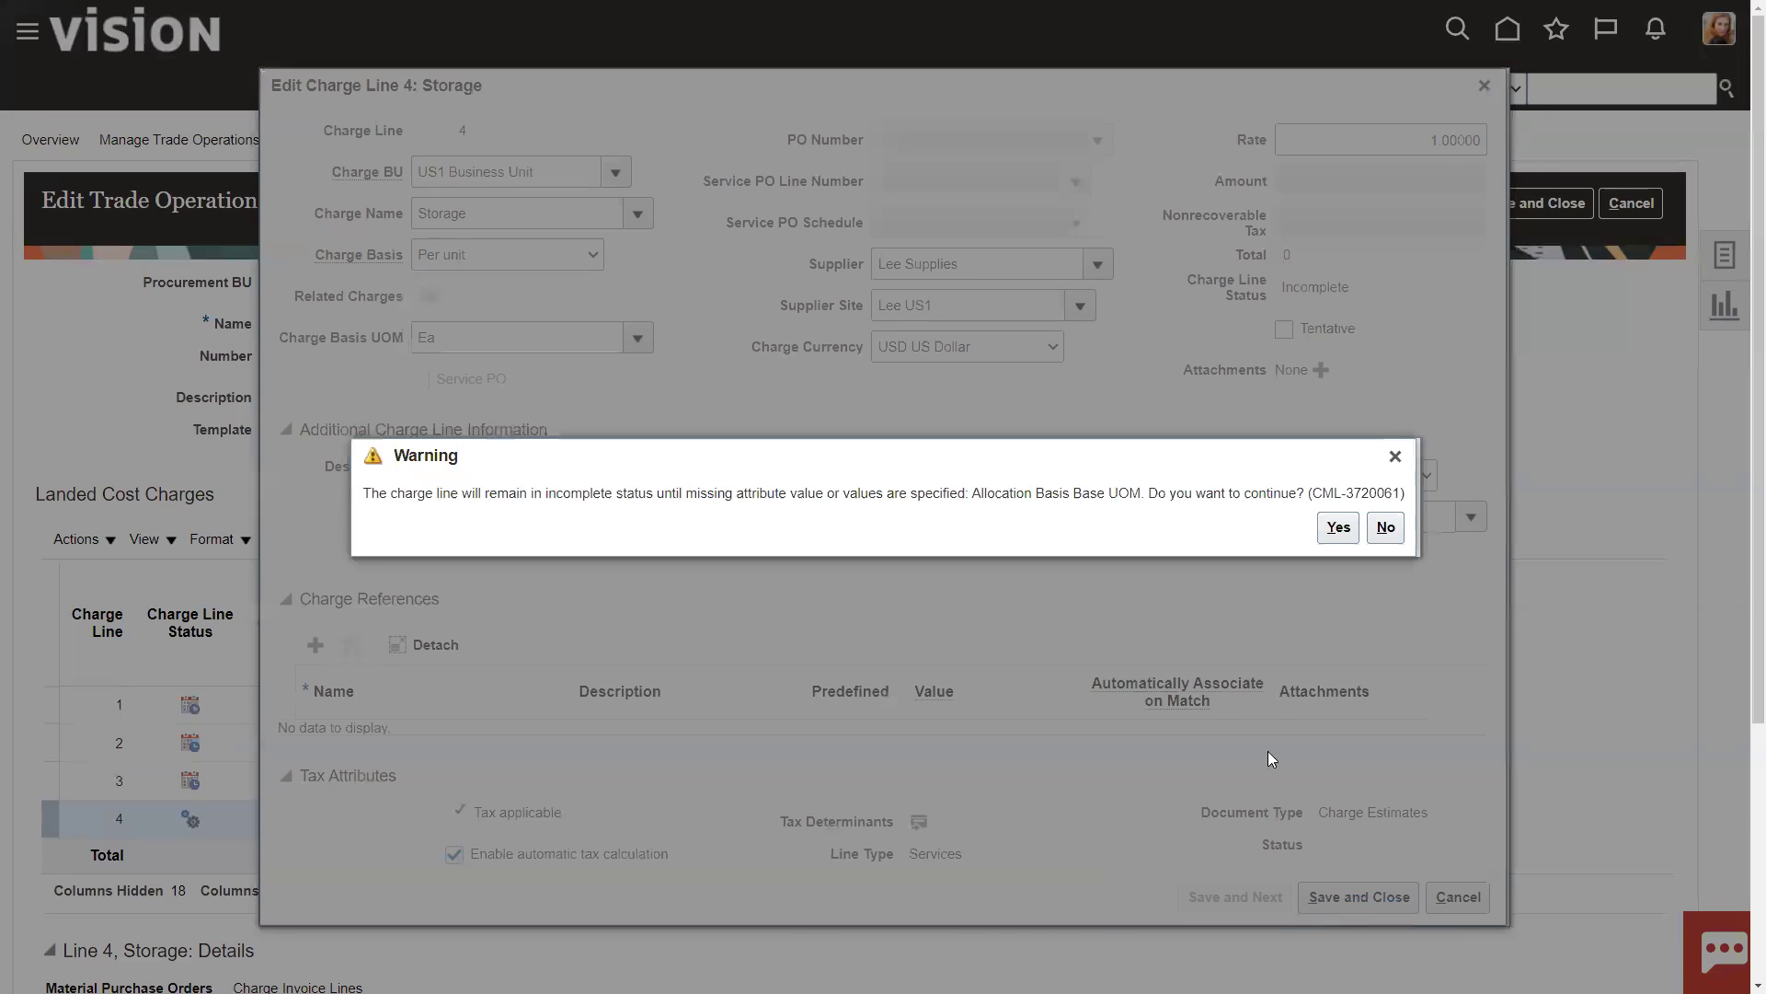
pyautogui.click(1384, 527)
pyautogui.click(1430, 514)
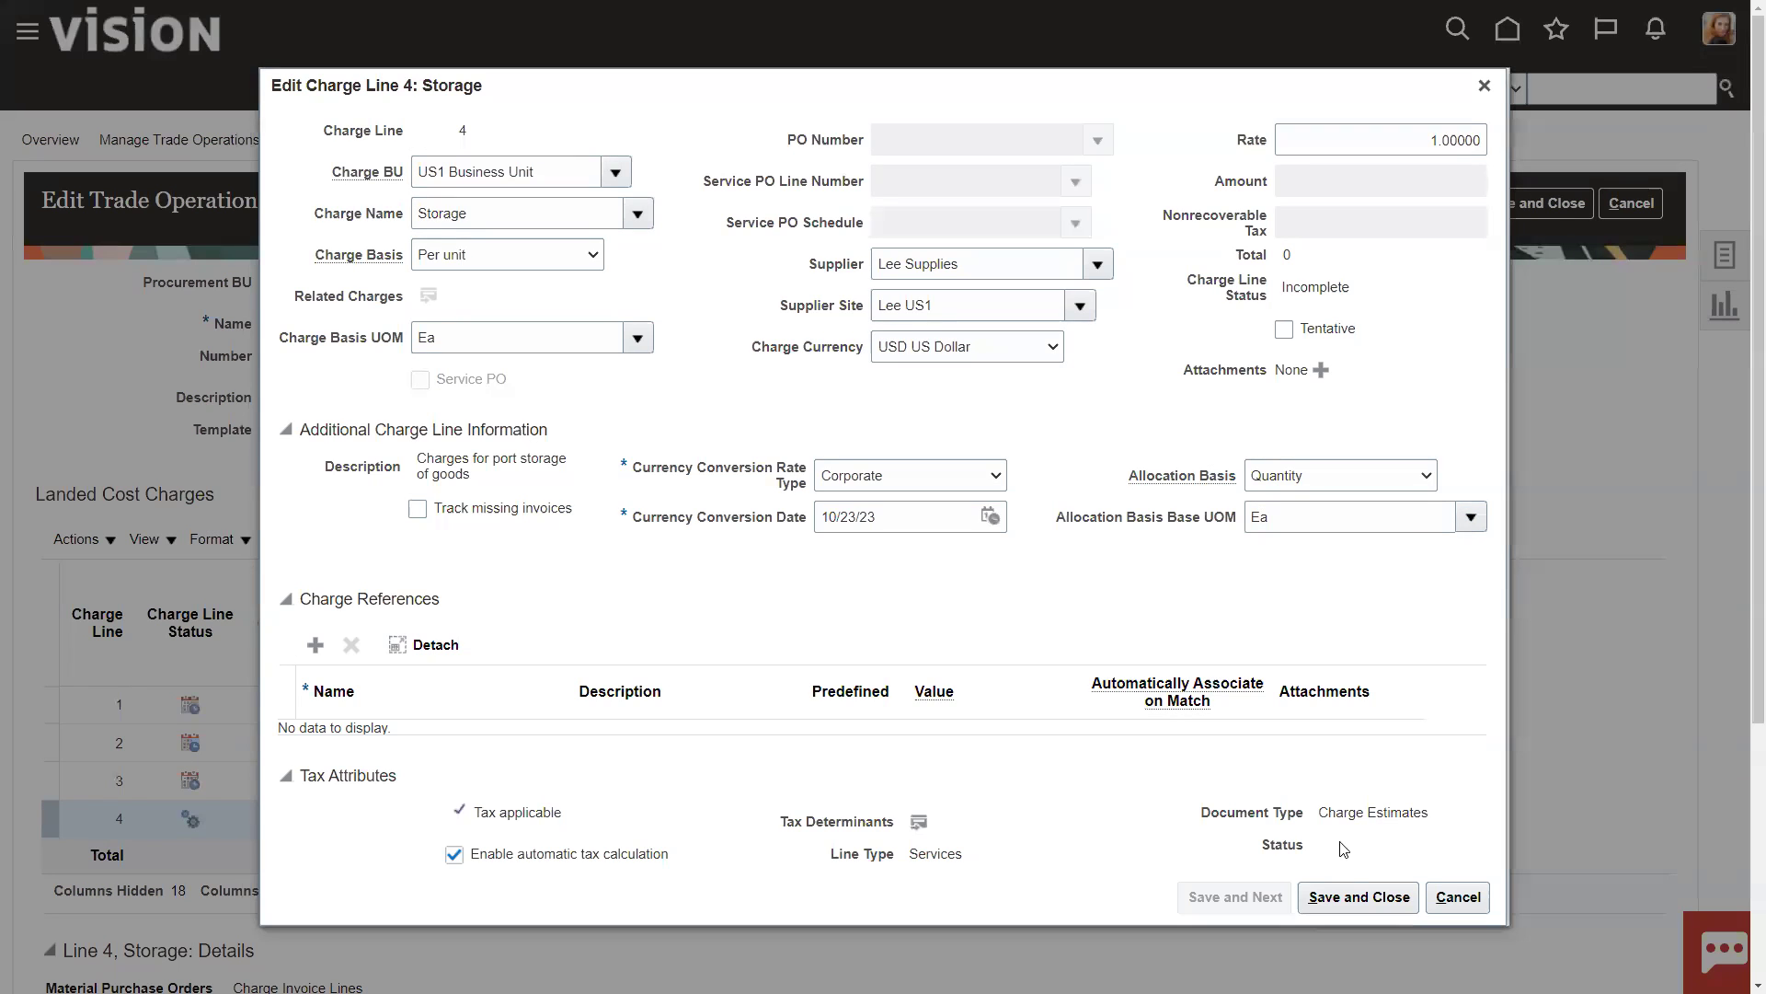
pyautogui.click(1350, 896)
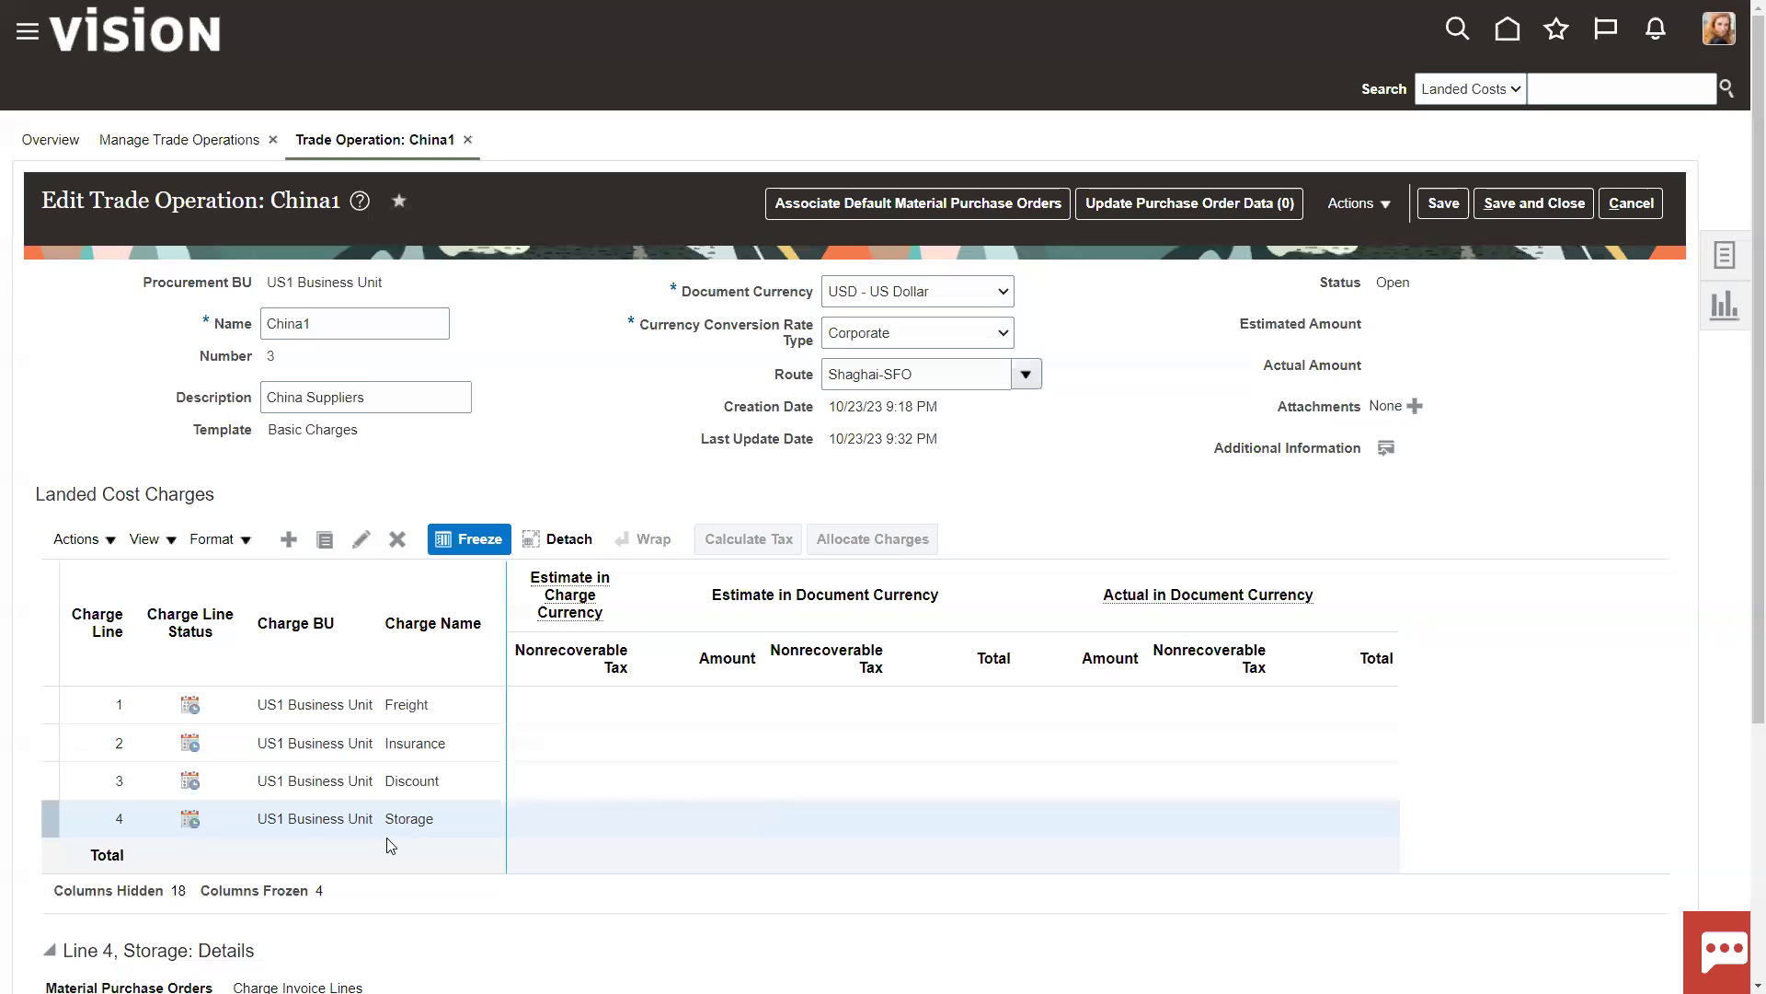